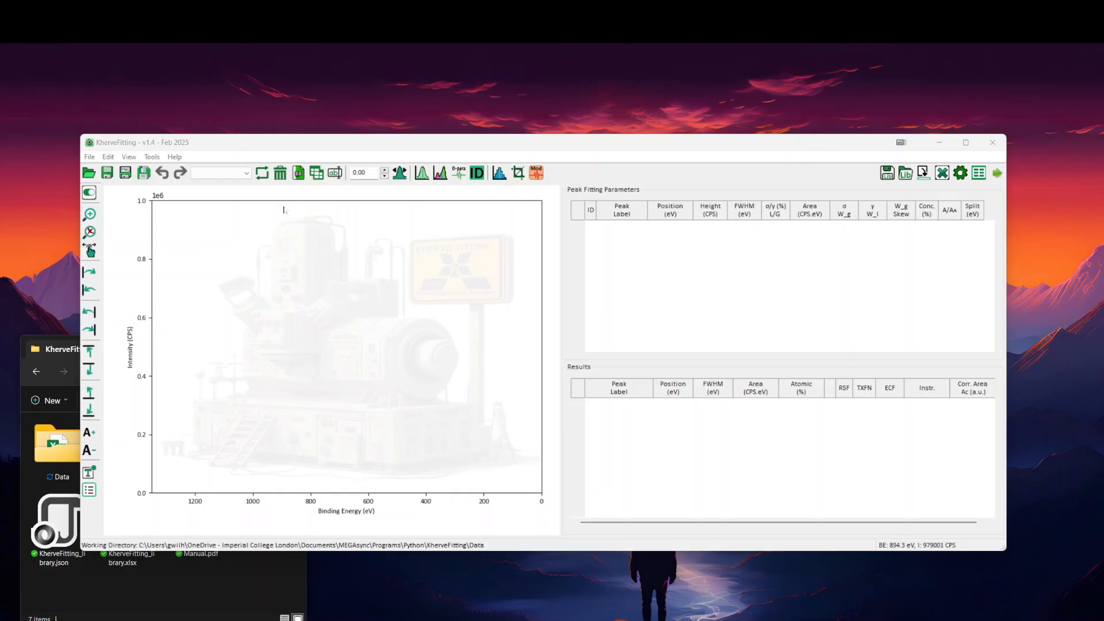
Step: Show and hide the extra plot display toolbar to see its toggles
left_click(90, 195)
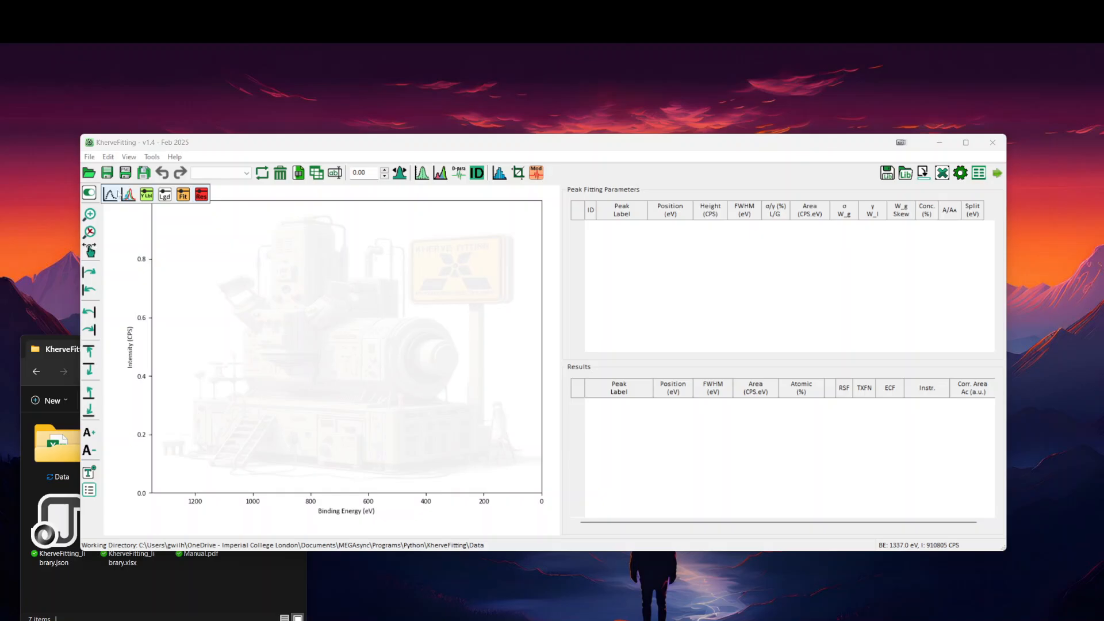
left_click(89, 194)
left_click(89, 194)
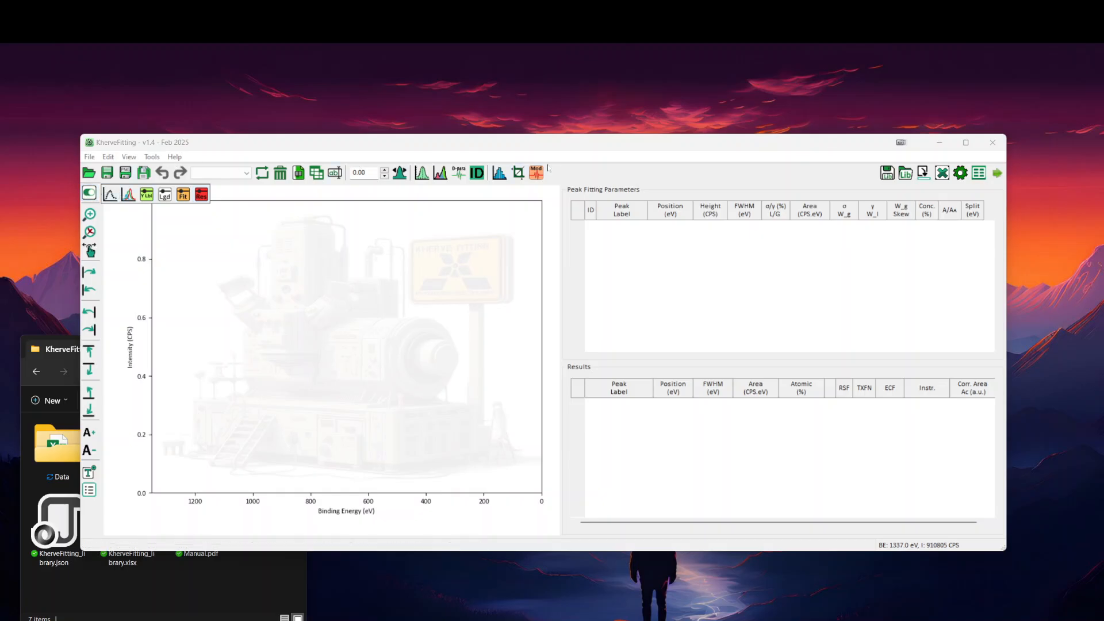
left_click(90, 194)
Step: Look over the All Row, Last Row and 1st Row options and the Plot Modifications dialog, and close both without applying anything
left_click(941, 173)
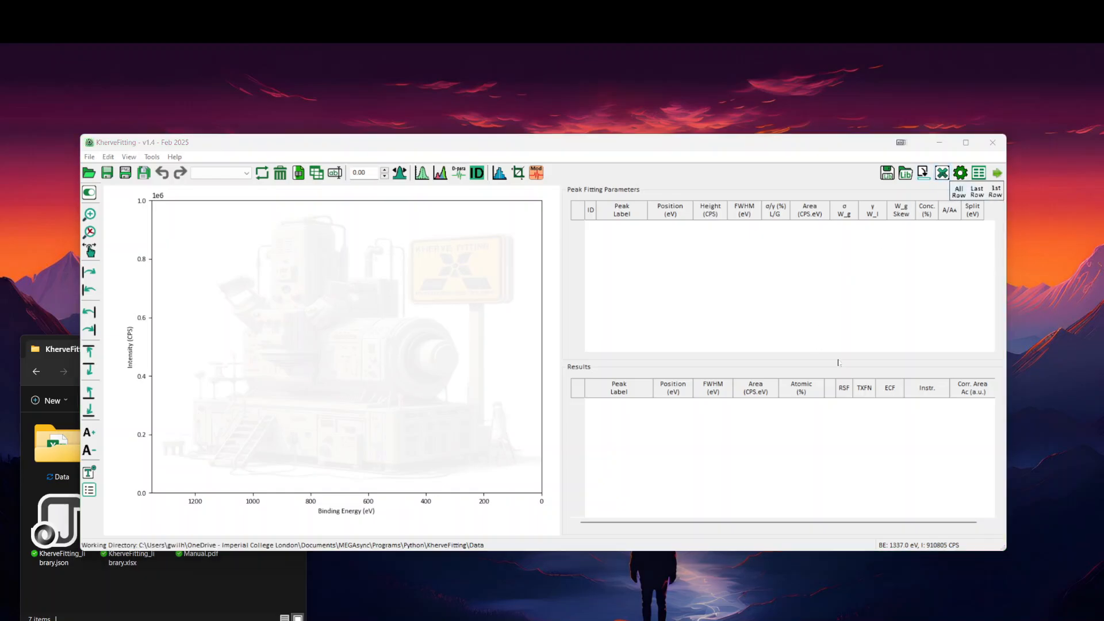
left_click(812, 291)
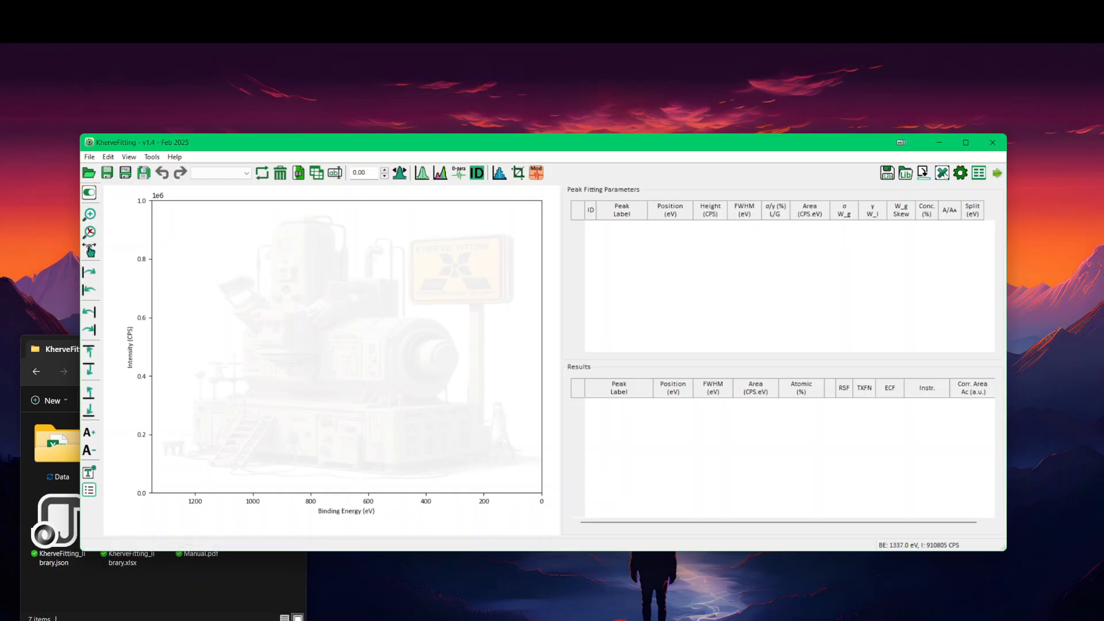
left_click(942, 173)
left_click(773, 345)
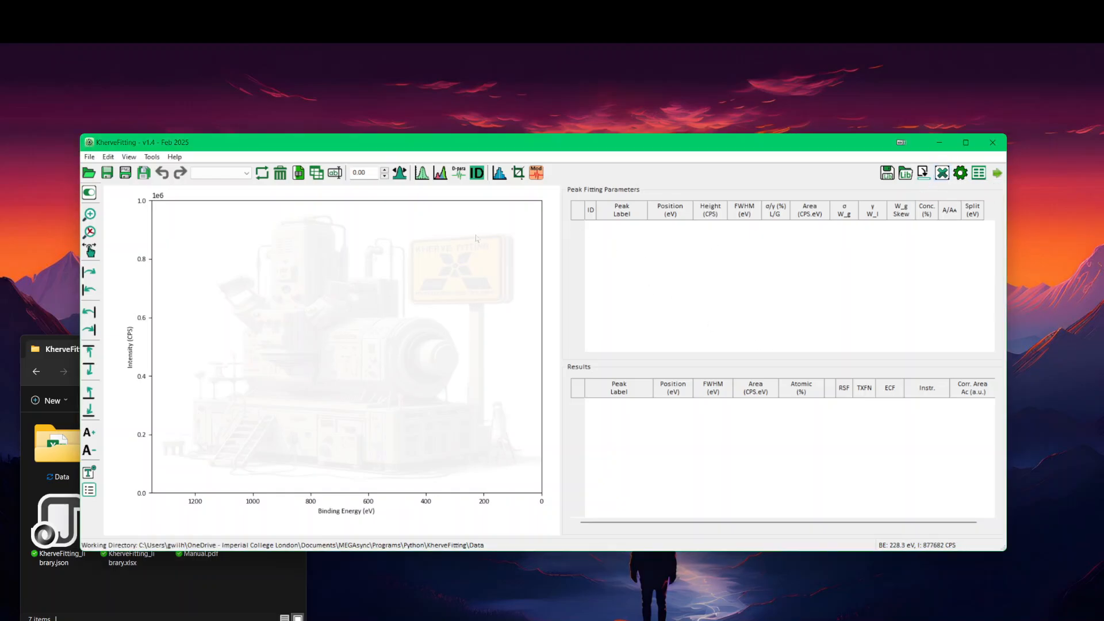
left_click(537, 174)
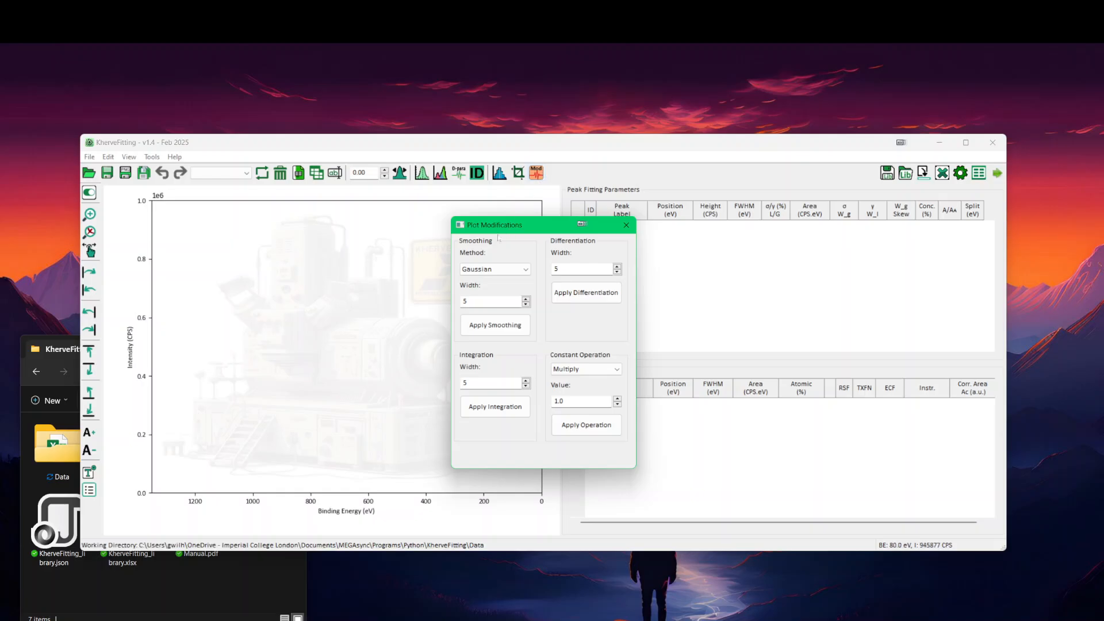
left_click(625, 226)
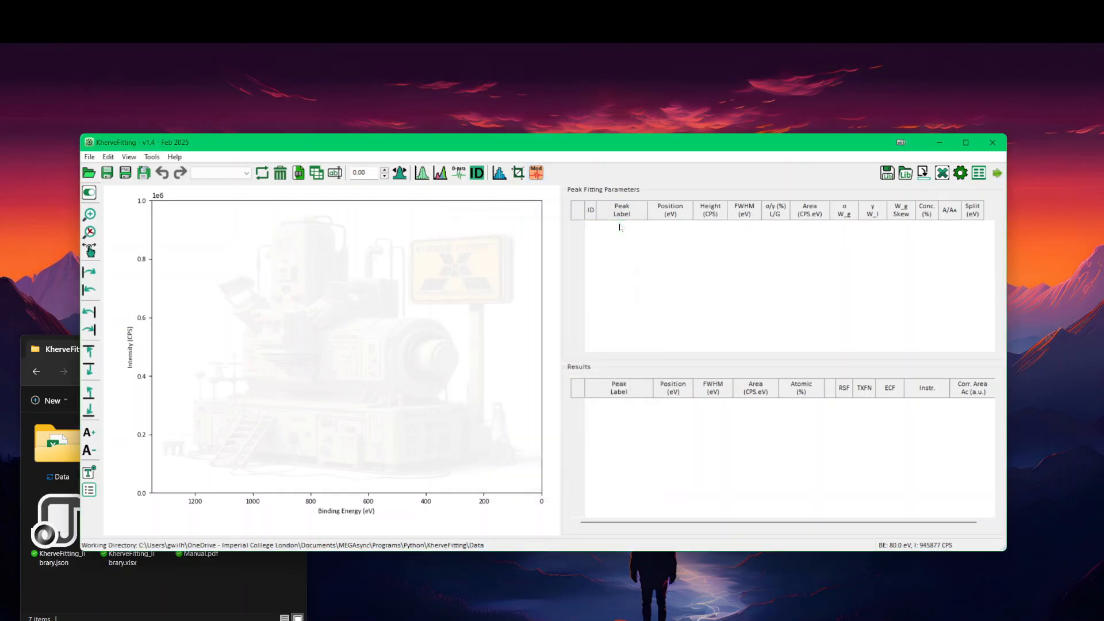
Step: Switch to File Explorer, look through the example files in the Data folder, and return to the KherveFitting_1.4_25b12a folder
left_click(231, 589)
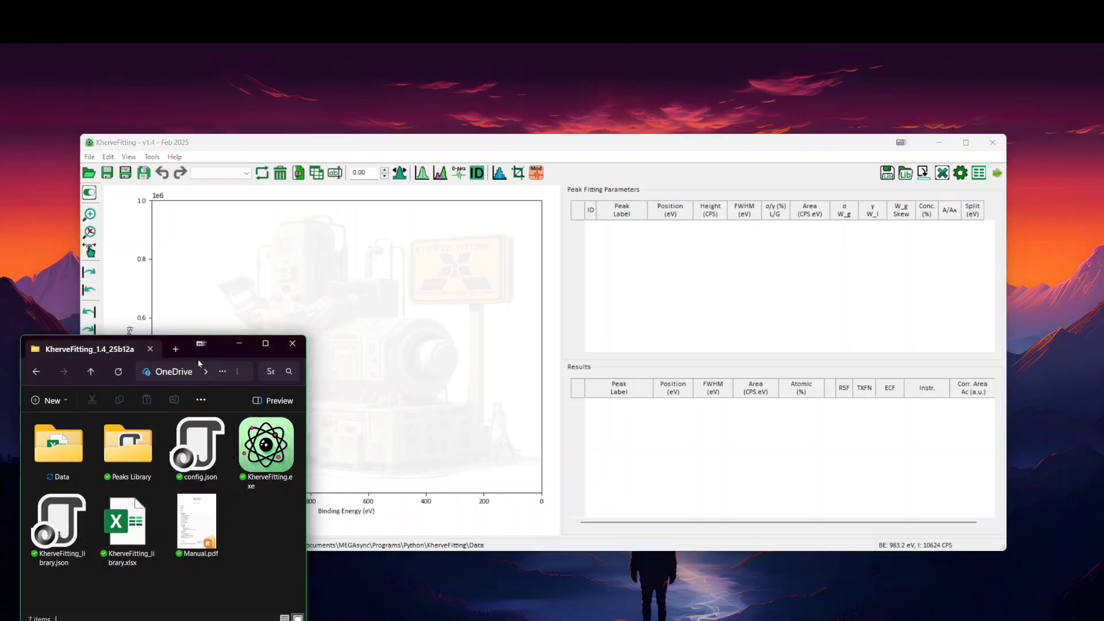
left_click_drag(221, 345, 306, 270)
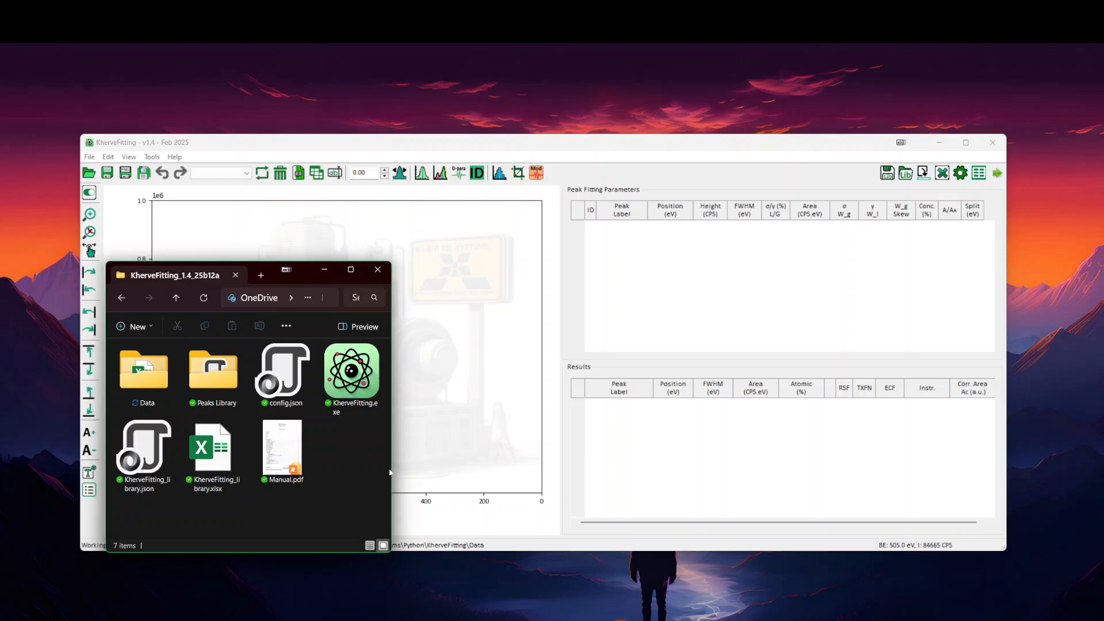
left_click(108, 157)
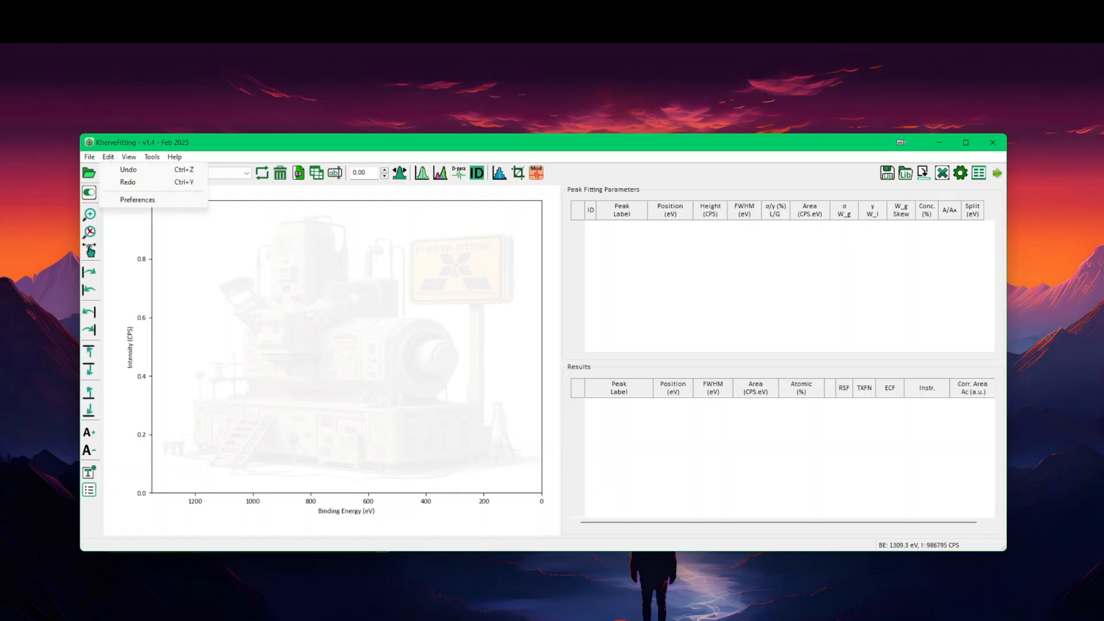
key("alt+Tab")
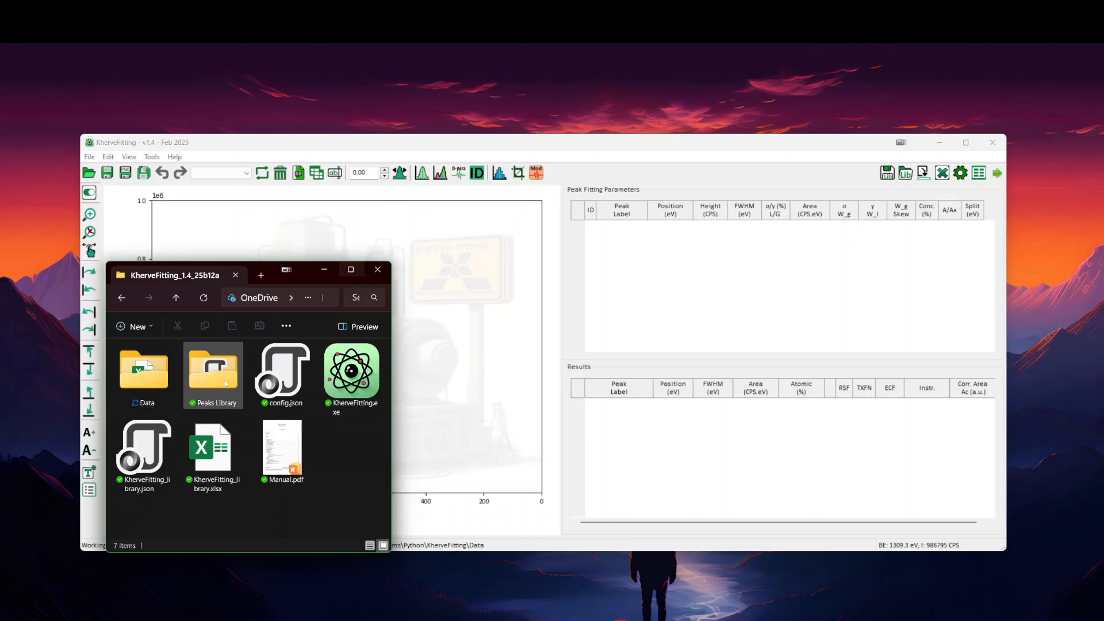
left_click(146, 370)
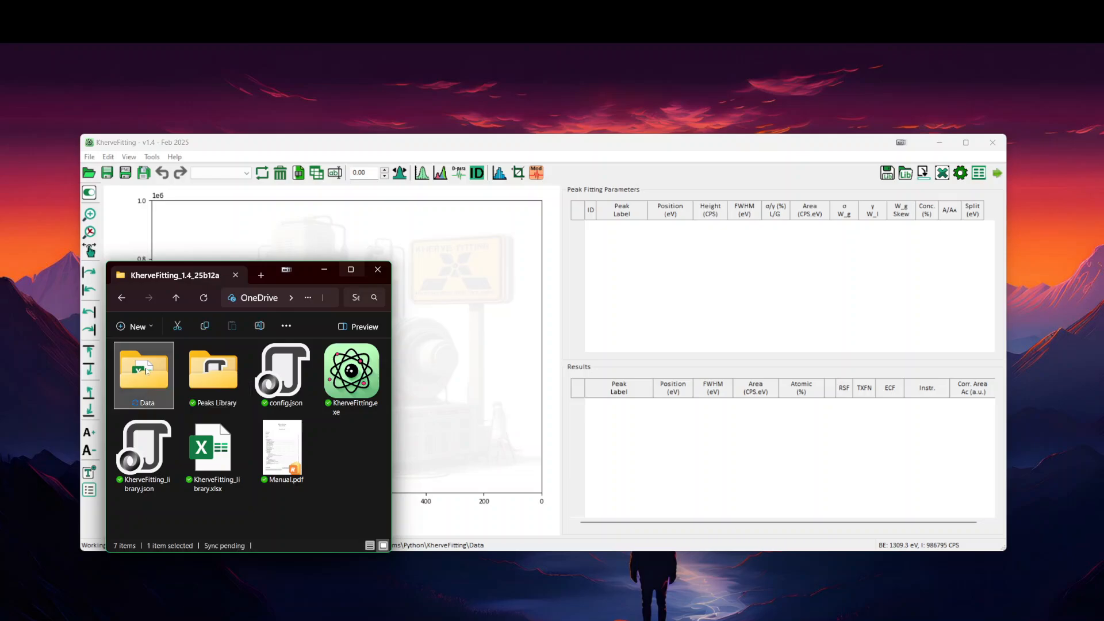
double_click(146, 371)
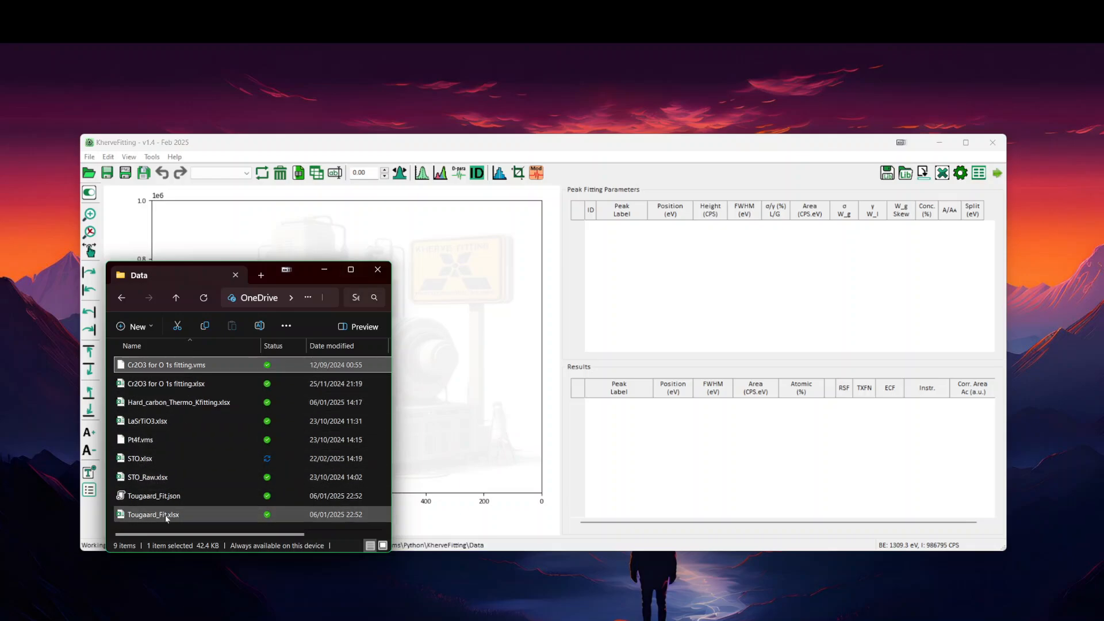
left_click(176, 297)
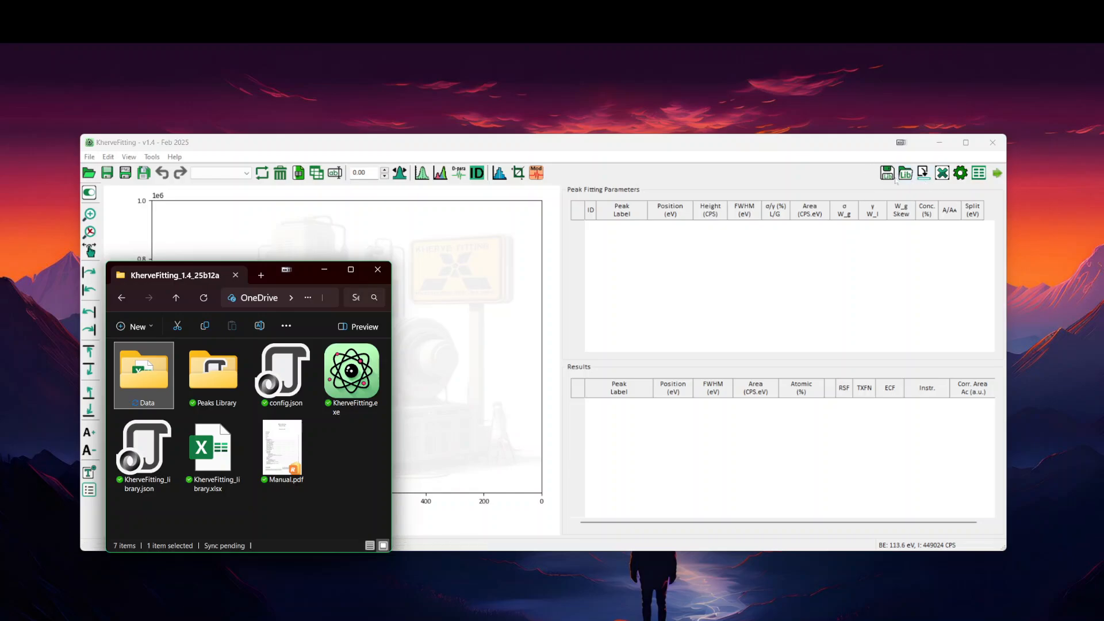
Step: Look at the Getting Started page of Manual.pdf and return to the KherveFitting window
left_click(374, 443)
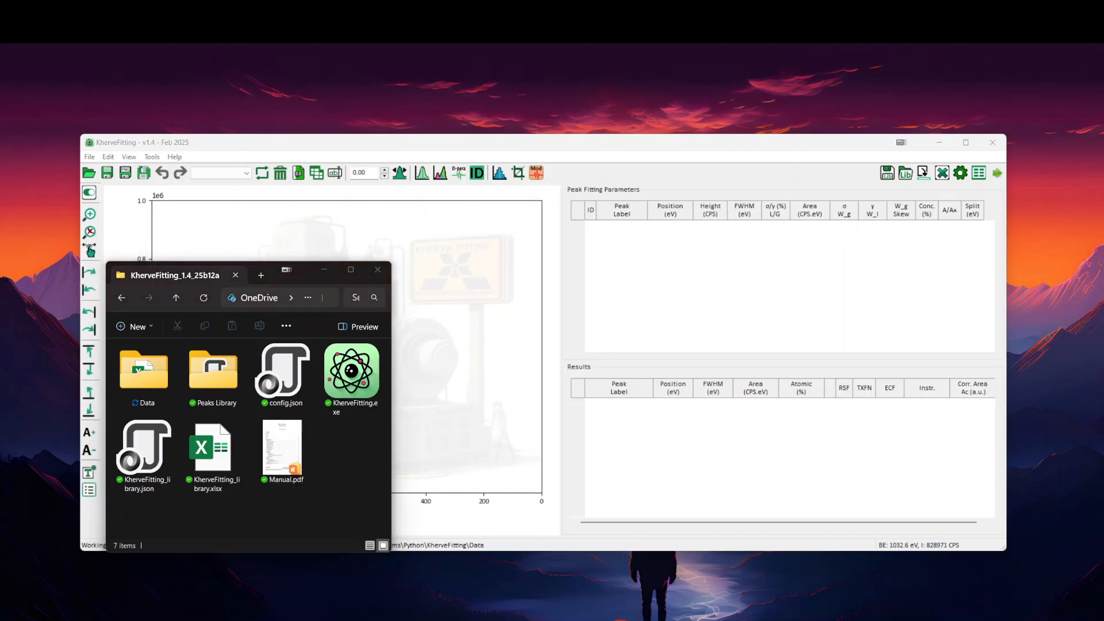
left_click_drag(334, 0, 403, 80)
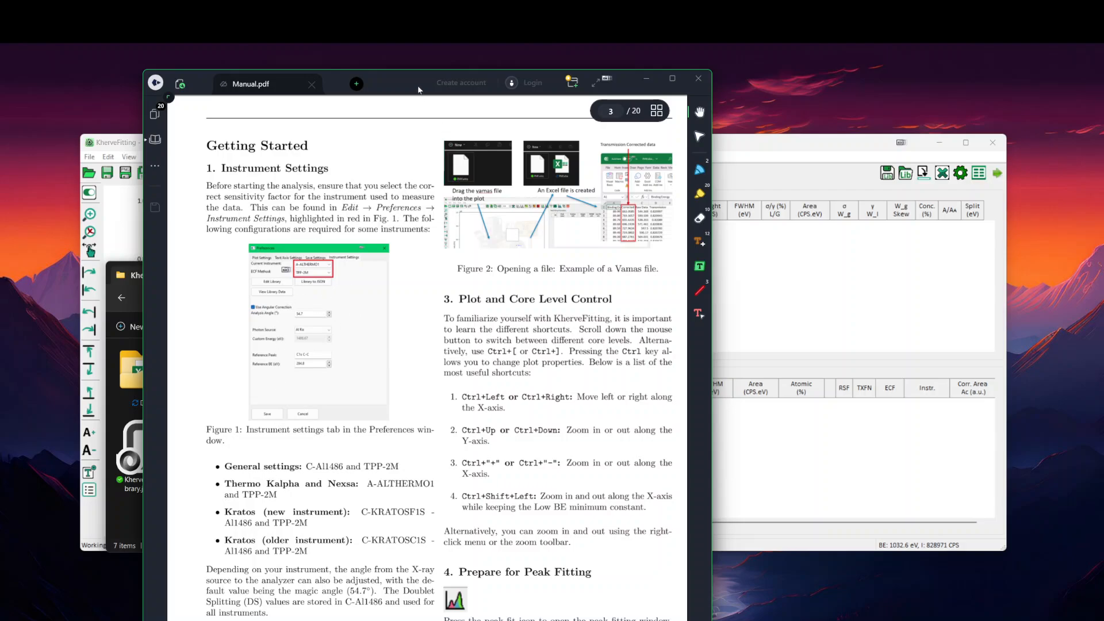
left_click_drag(419, 88, 419, 0)
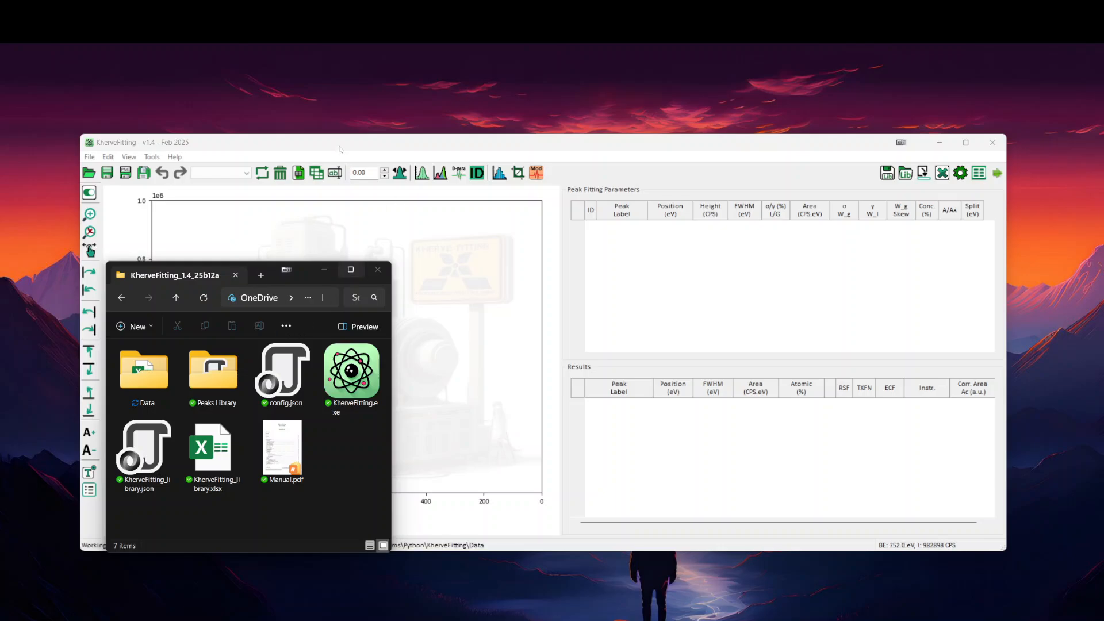
left_click(340, 149)
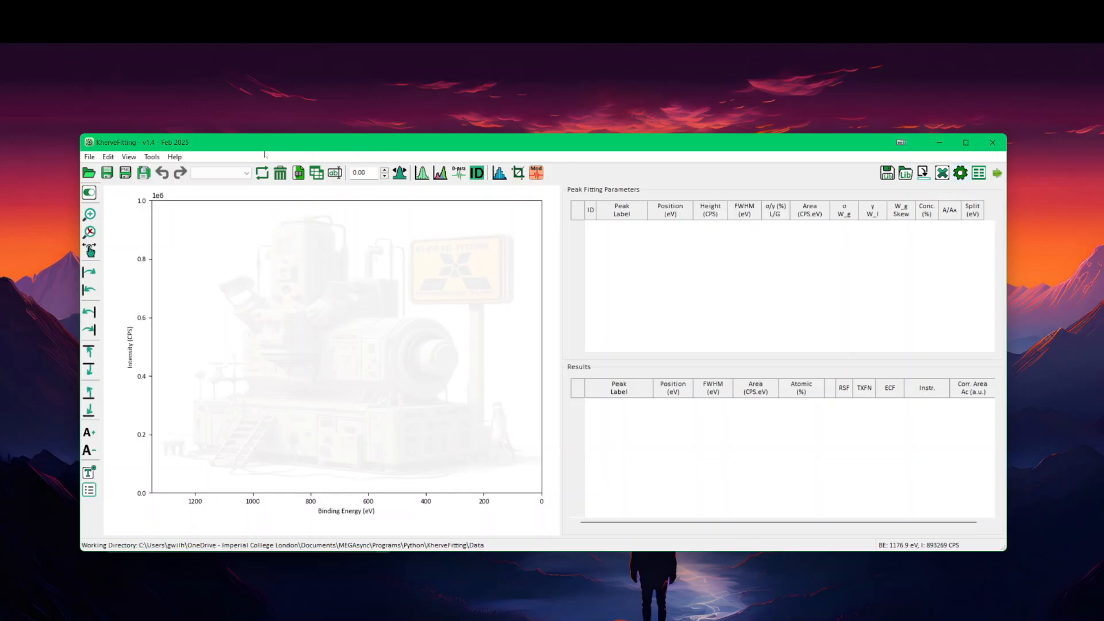
Step: Open the Preferences and review the Plot Settings, including the available peak fill types
left_click(108, 156)
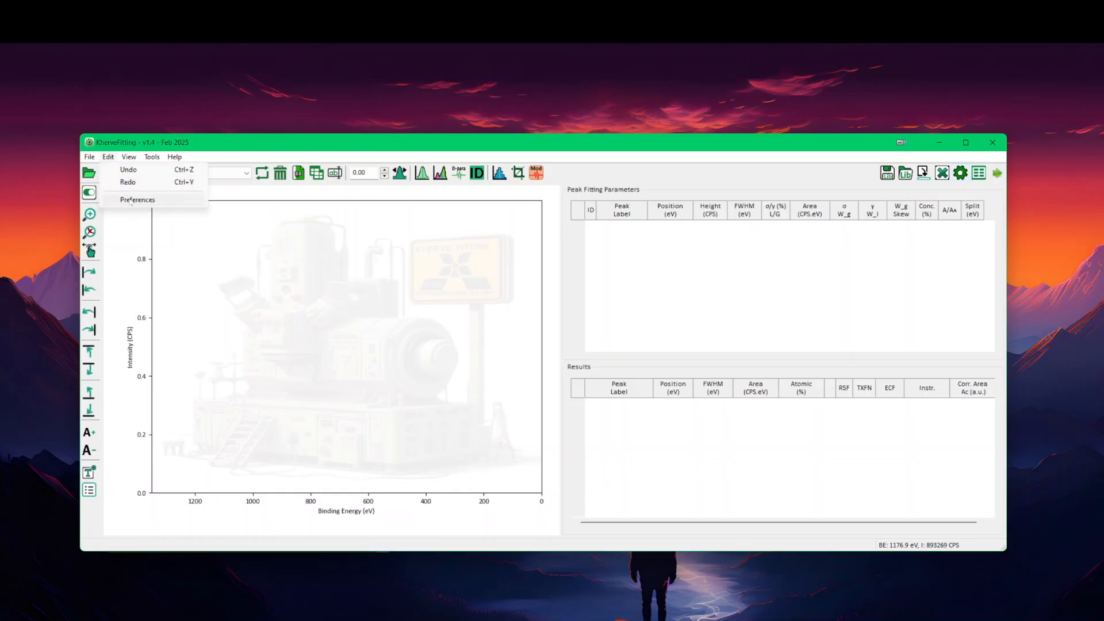
left_click(128, 200)
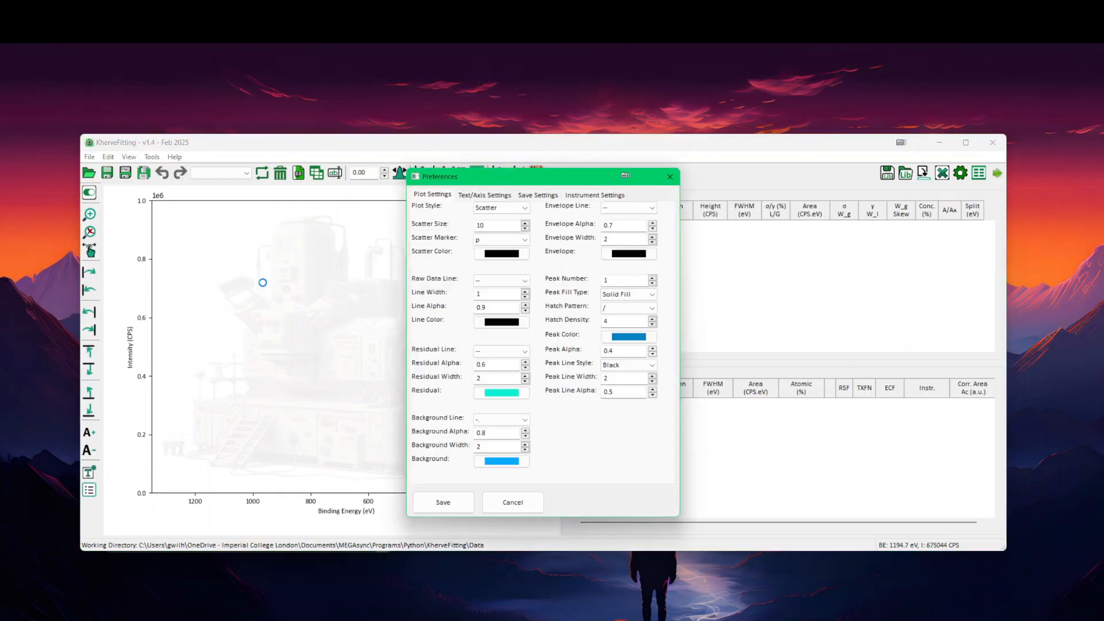
left_click_drag(470, 176, 368, 180)
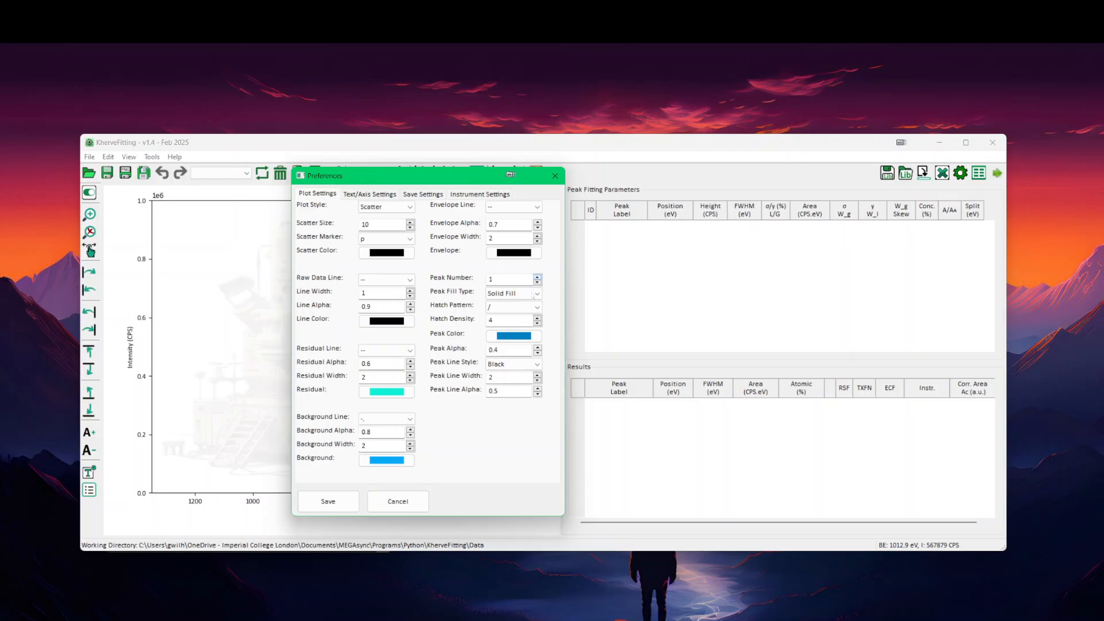
left_click(514, 295)
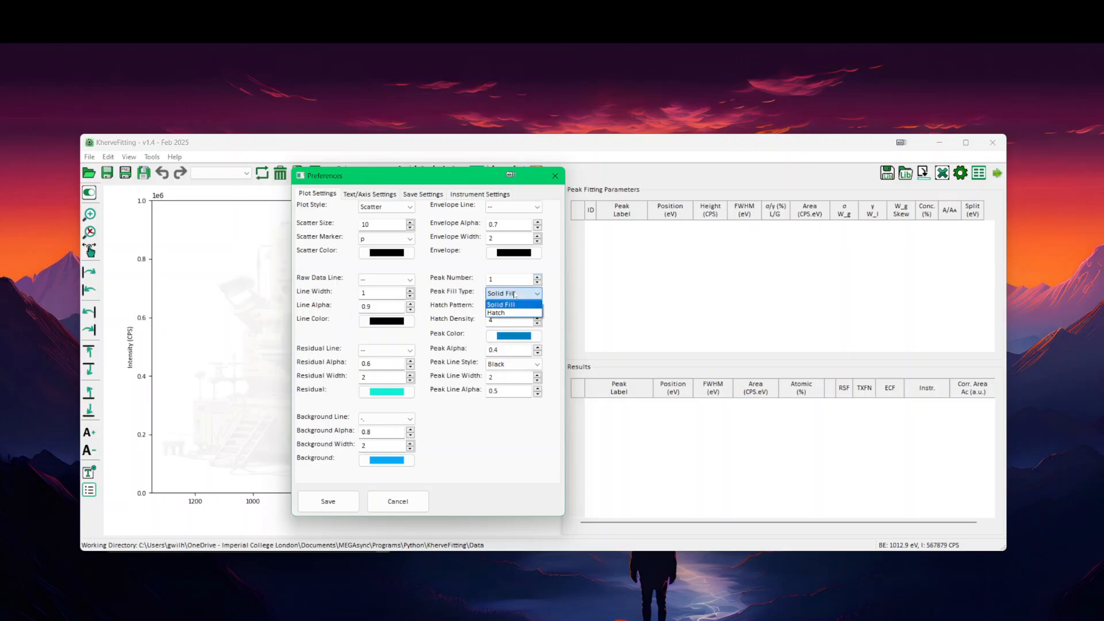
left_click(515, 296)
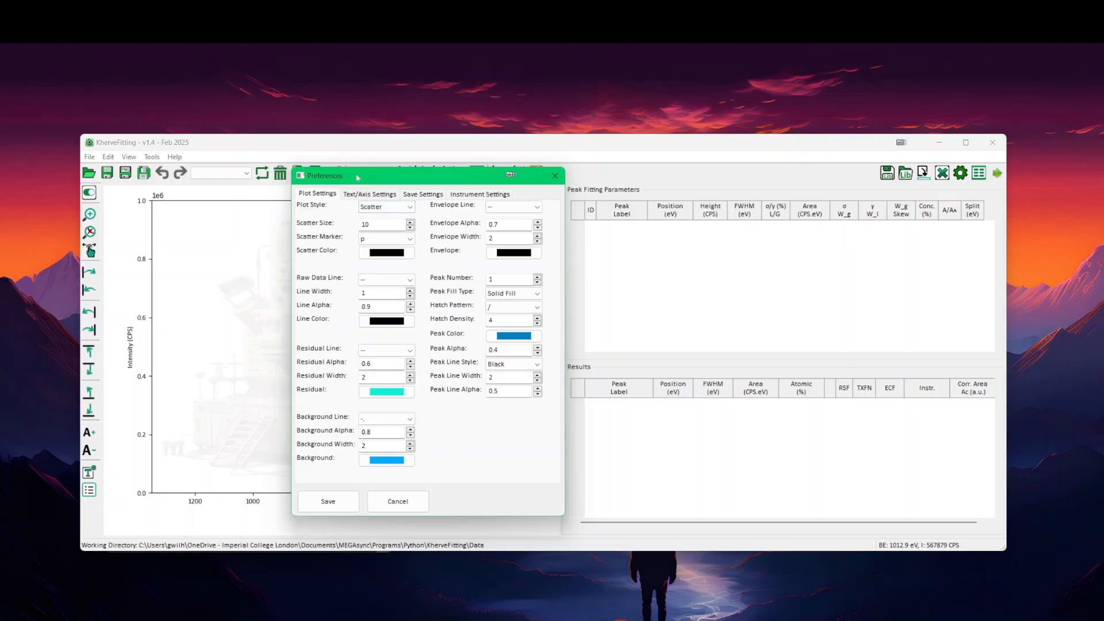
Step: Review the Text/Axis Settings and see how enlarging and reducing the plot text affects the font sizes
left_click_drag(357, 176, 330, 175)
left_click(345, 194)
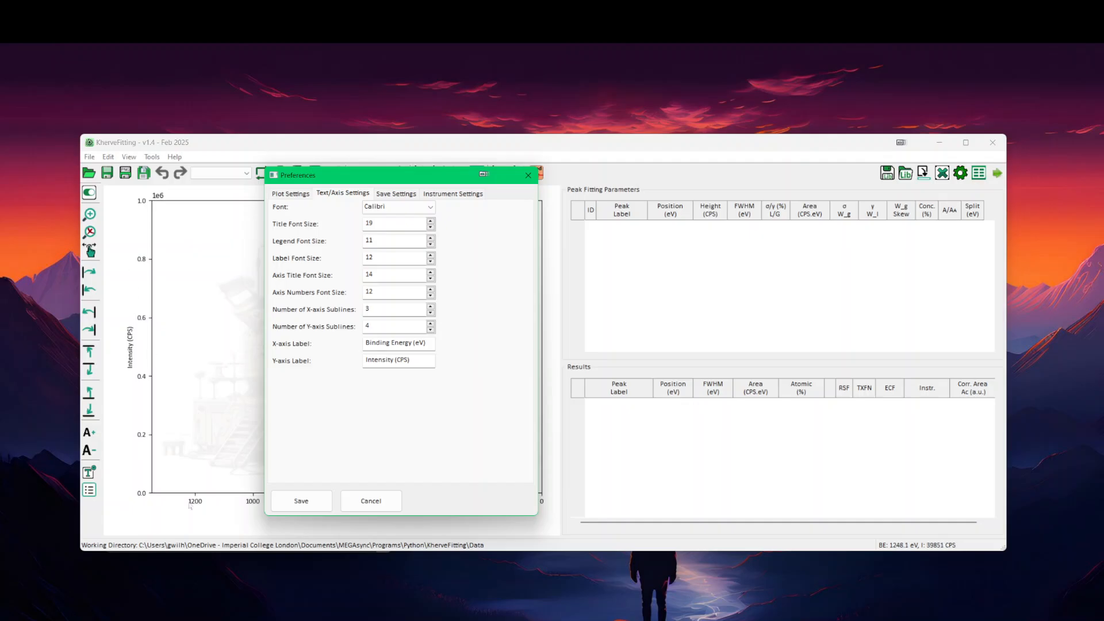
left_click_drag(325, 178, 351, 204)
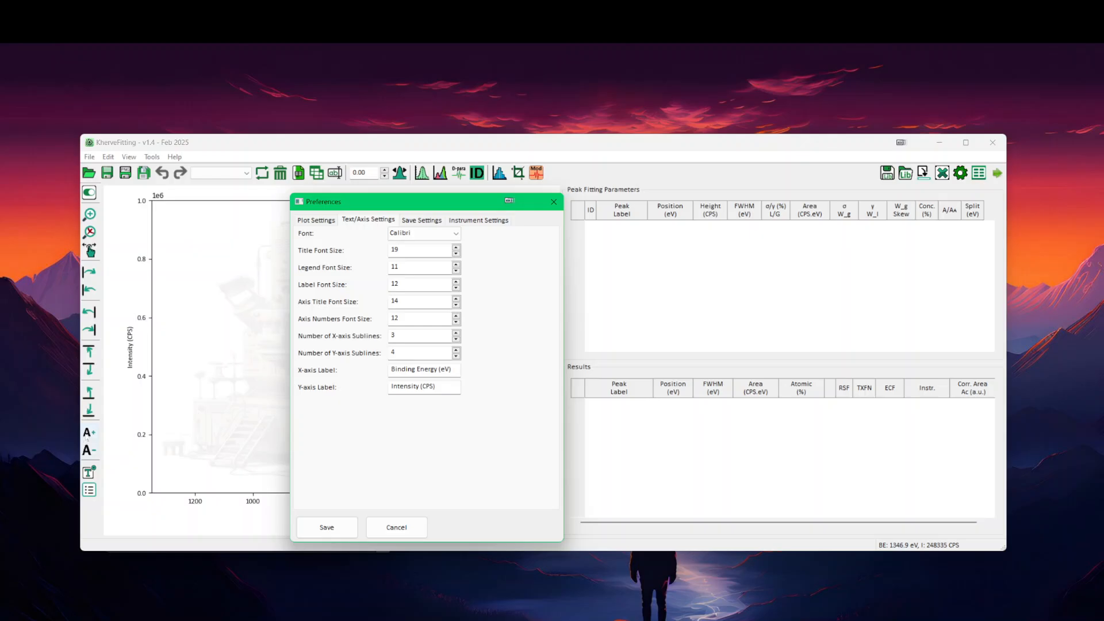
left_click(89, 432)
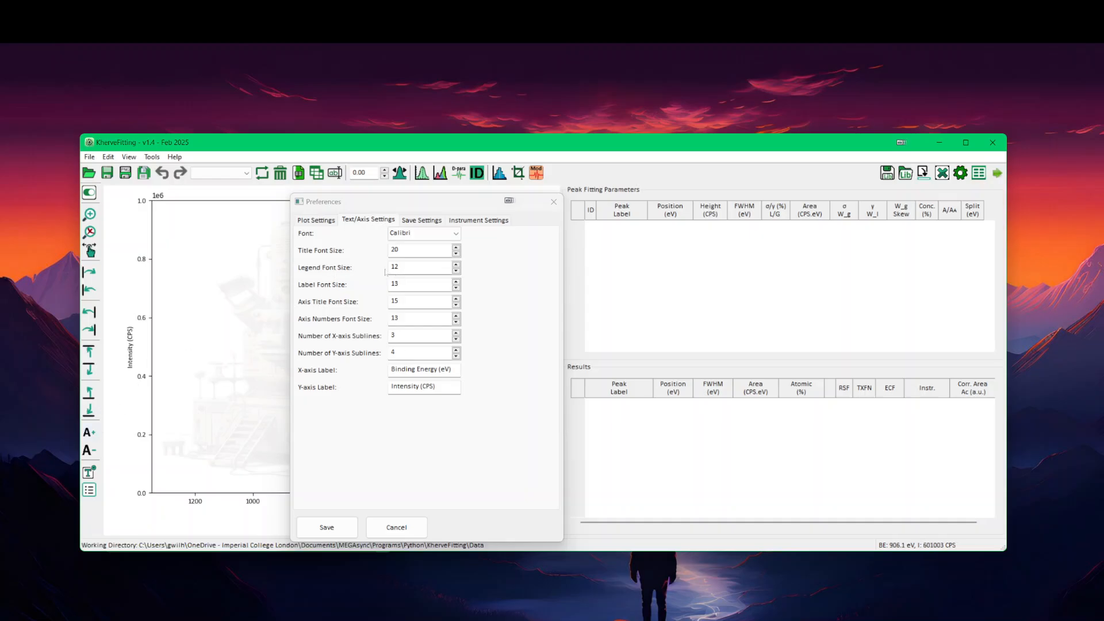
left_click(89, 451)
Step: Review the Save Settings for Excel, Word and PNG/SVG/PDF output, and check the available export formats
left_click(412, 221)
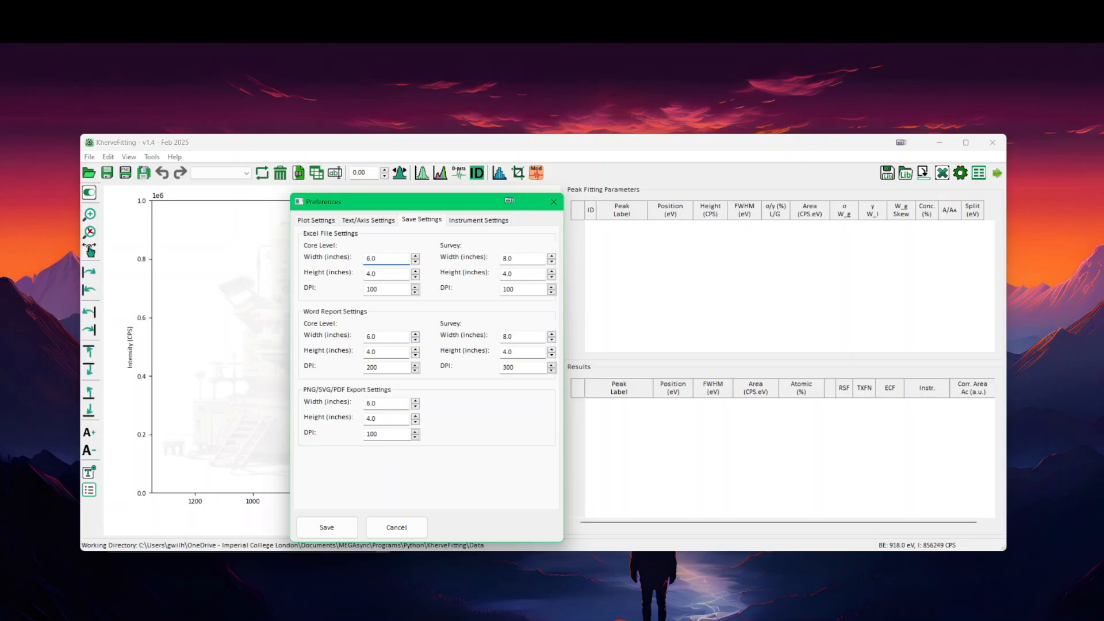
left_click(376, 274)
left_click(376, 289)
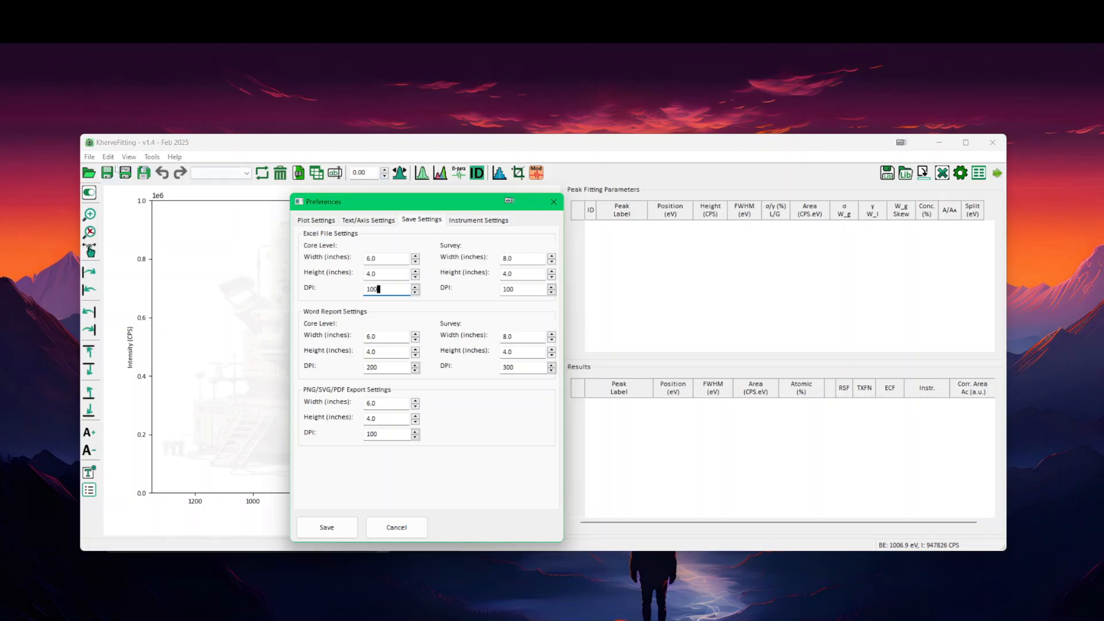
left_click(89, 156)
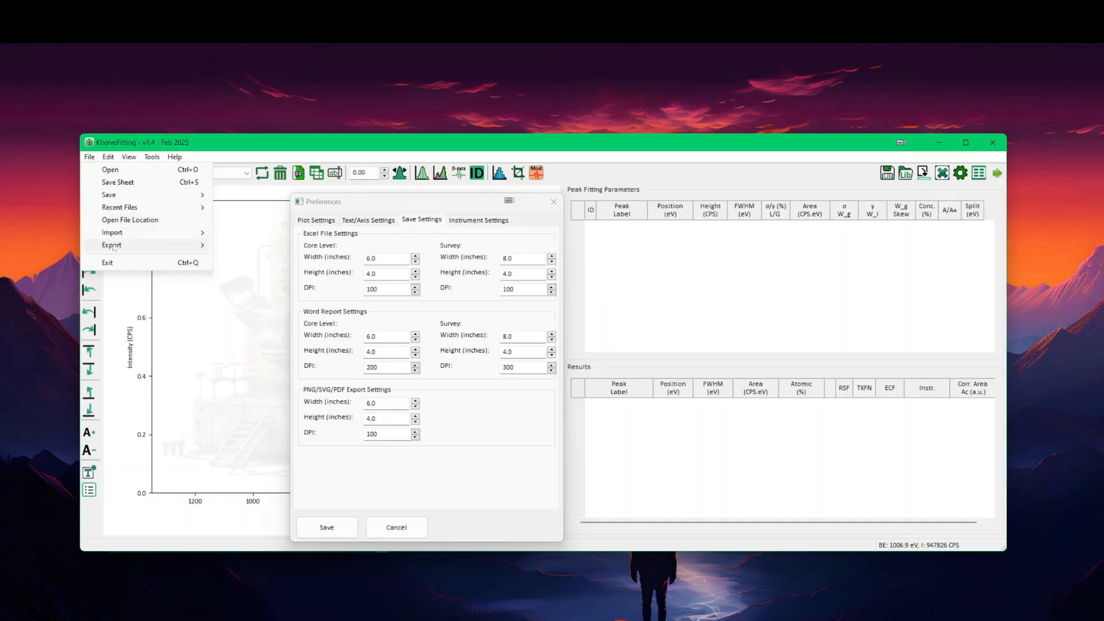
mouse_move(113, 246)
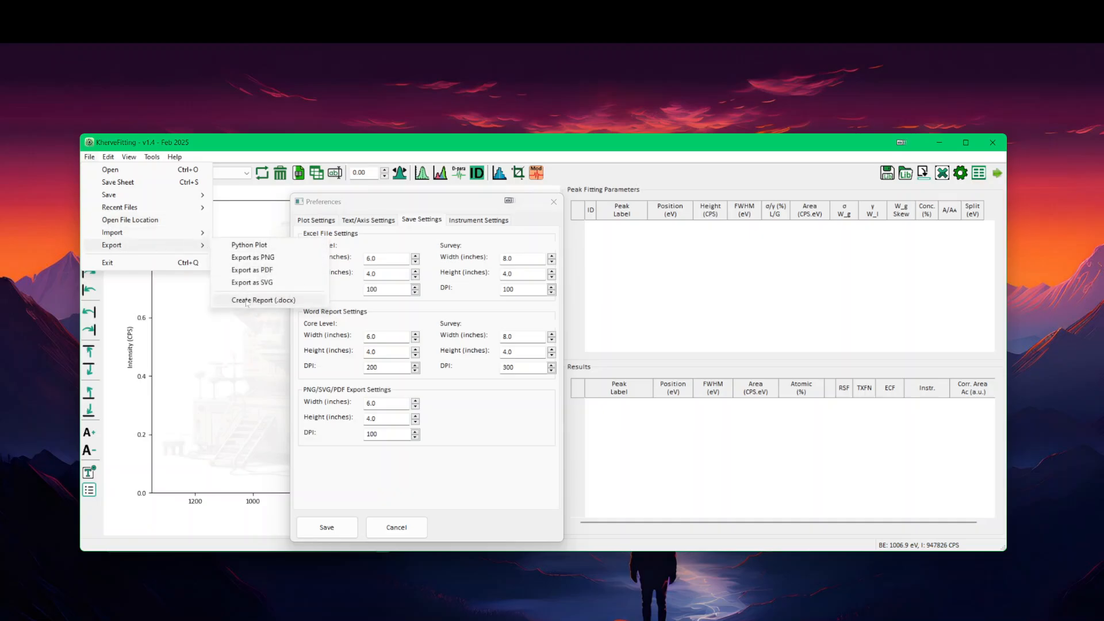
left_click(379, 289)
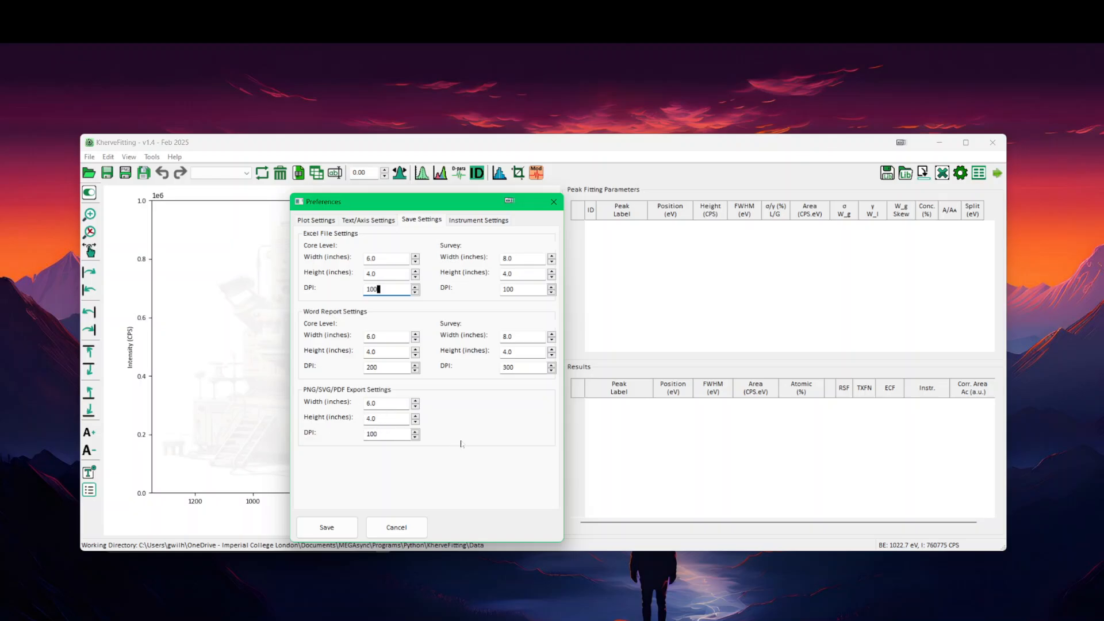
Step: Review the Instrument Settings and look through the list of available instruments, leaving A-ALTHERMO1 selected
left_click(463, 221)
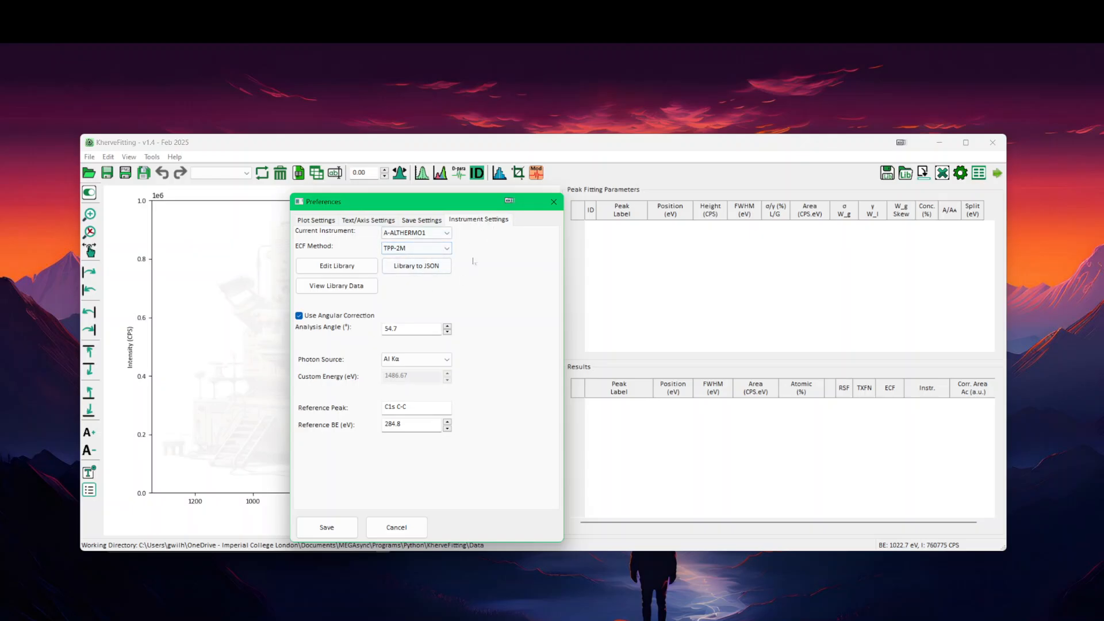
left_click_drag(417, 198, 374, 195)
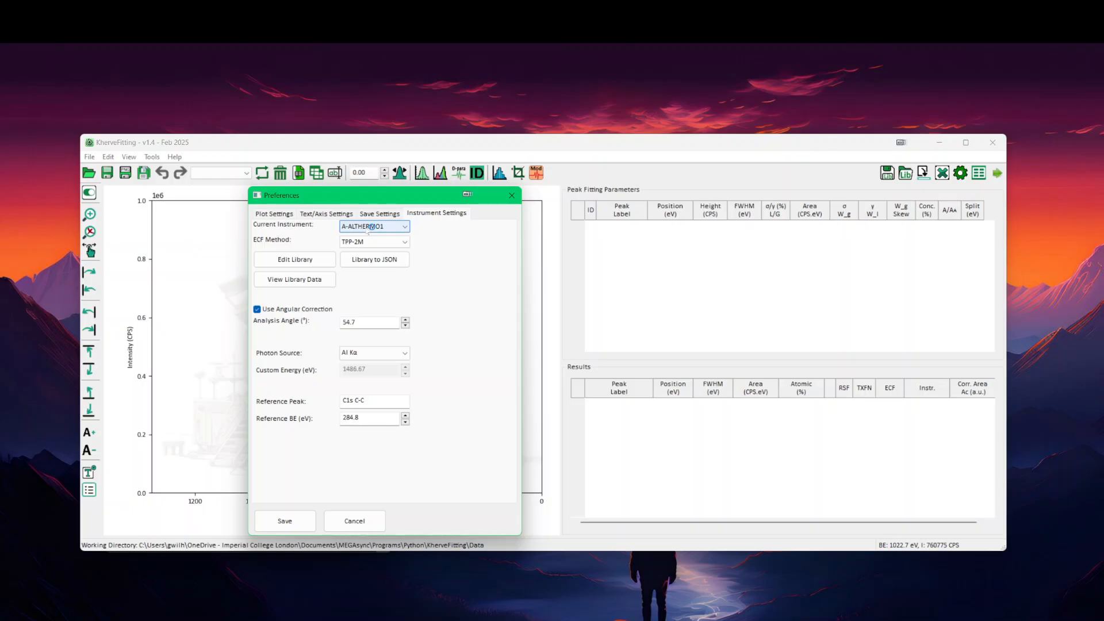
left_click(387, 227)
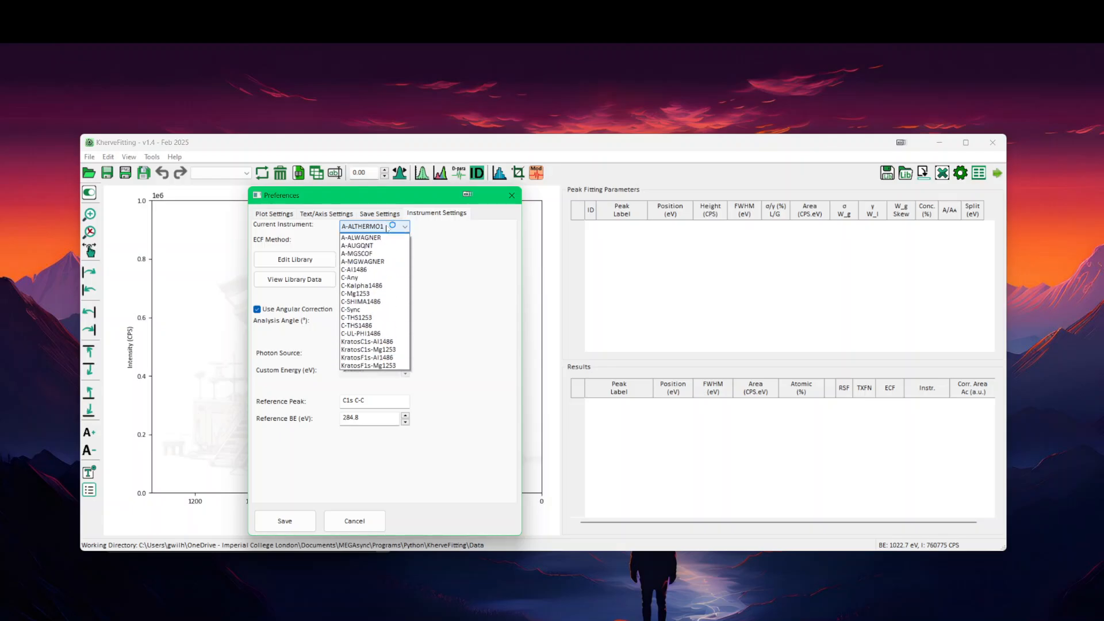
left_click(387, 226)
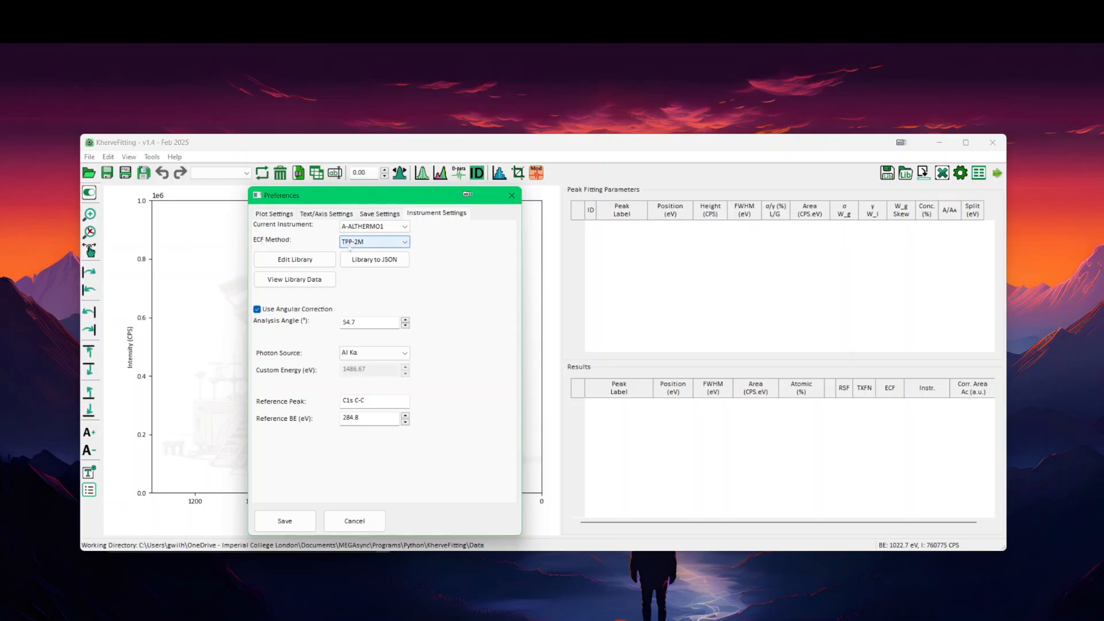
Step: Review the available ECF methods, keeping TPP-2M, and locate the KherveFitting_library.xlsx file in the program folder
left_click(378, 246)
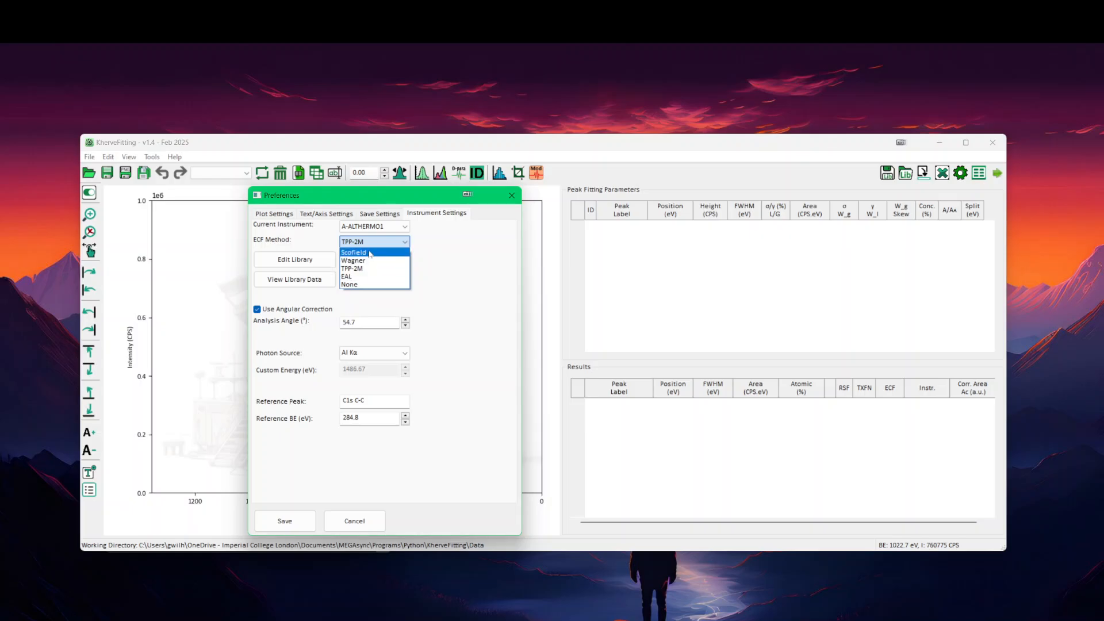
left_click(369, 269)
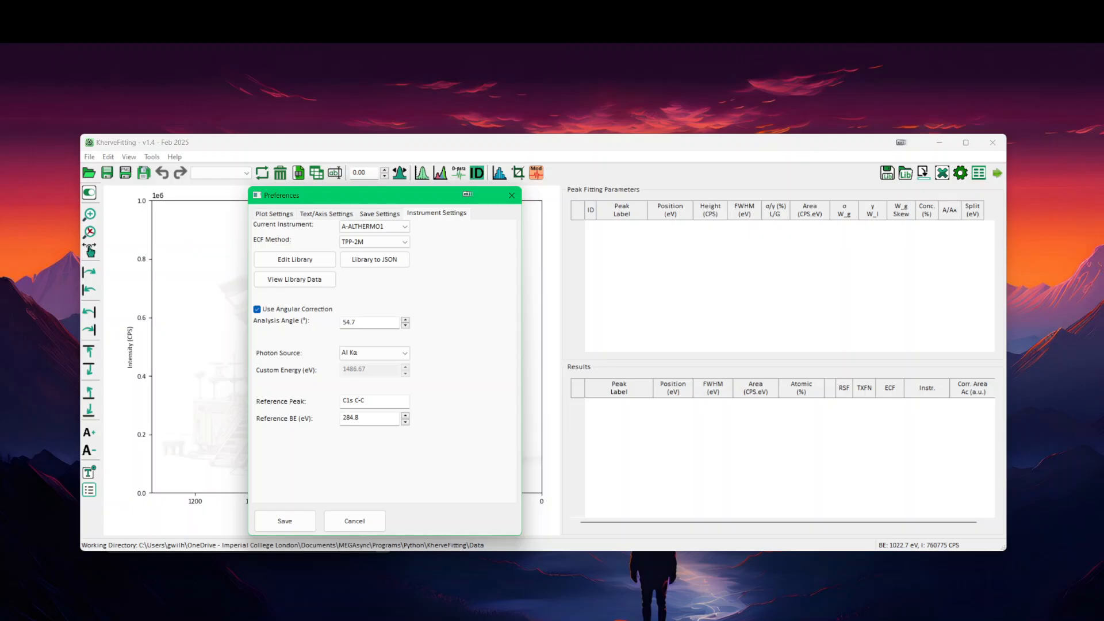
key("alt+Tab")
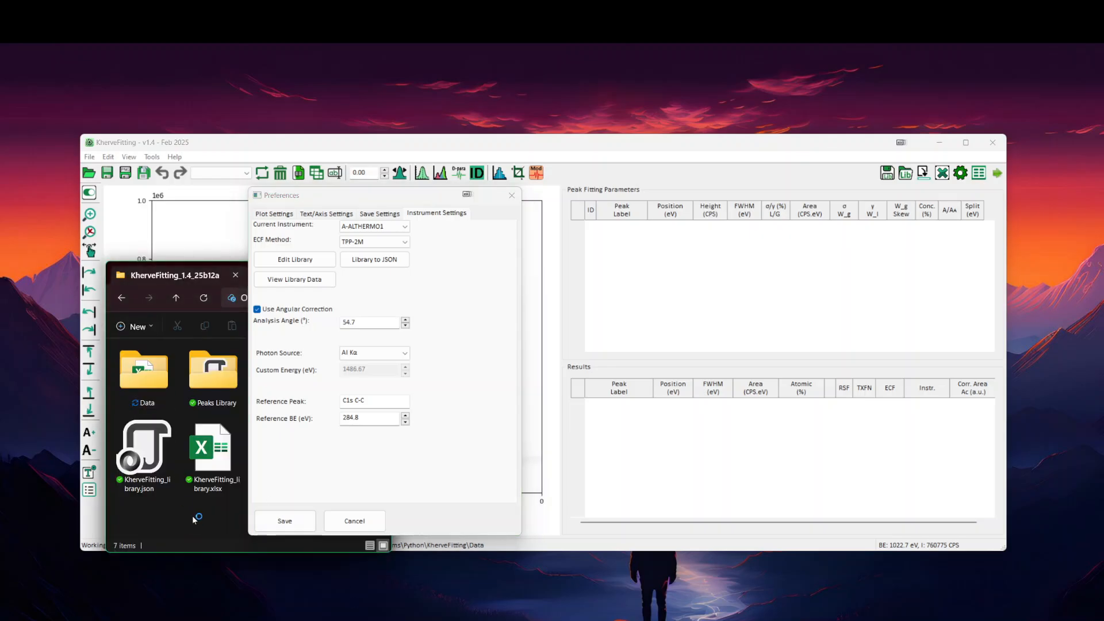
left_click(216, 446)
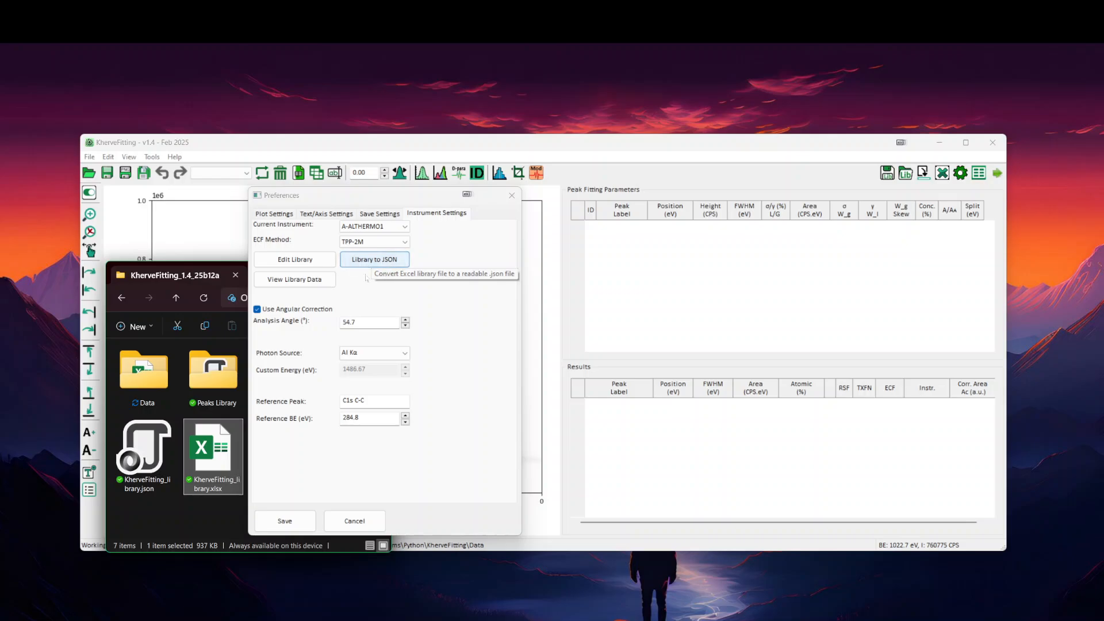
Step: View the read-only library data for A-ALTHERMO1, look through its element RSF values, and close it
left_click(298, 286)
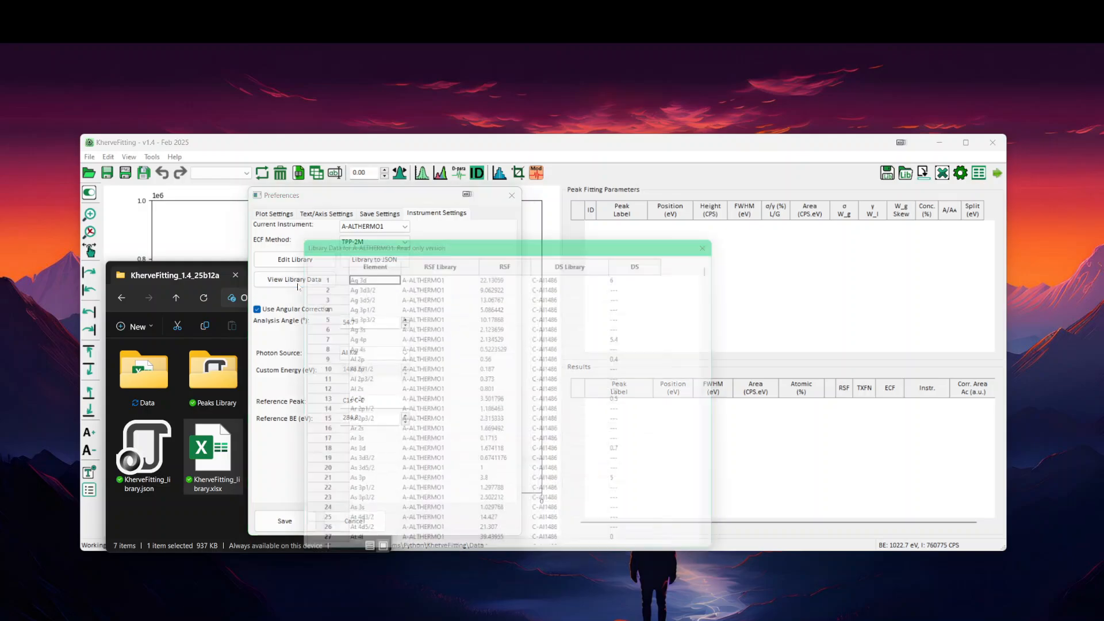
left_click_drag(361, 246, 318, 246)
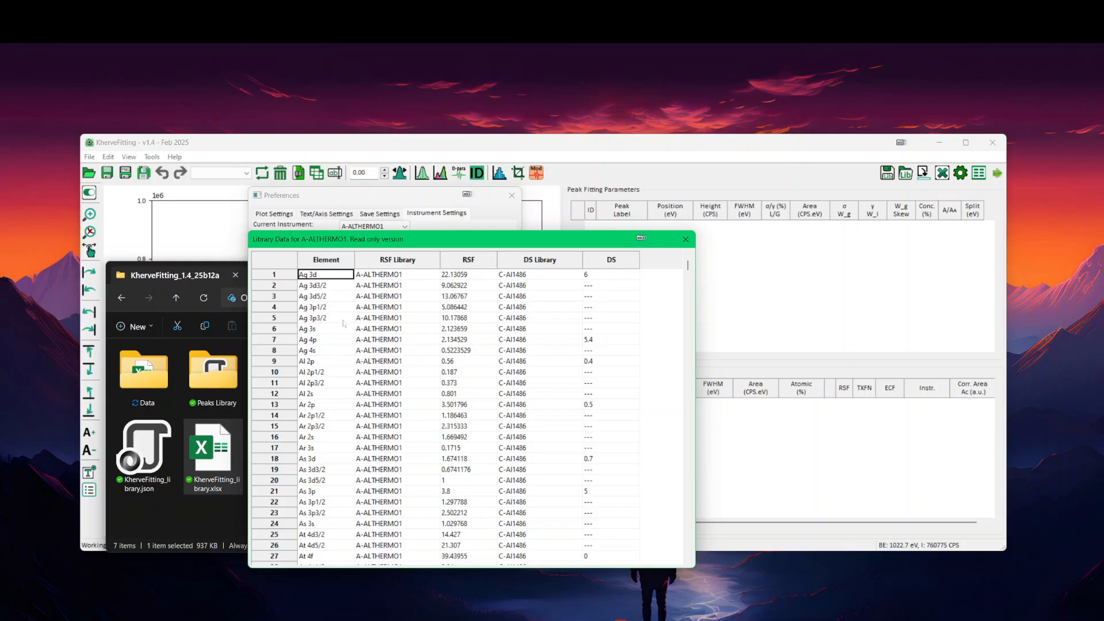
scroll(341, 336, "down", 9)
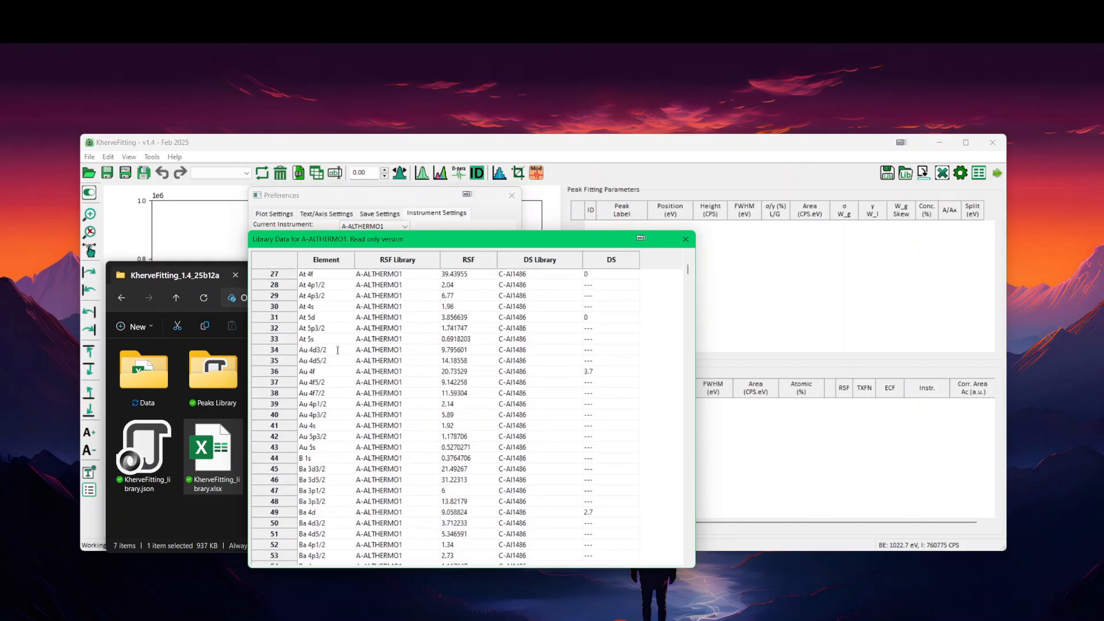
scroll(337, 349, "up", 3)
left_click(686, 239)
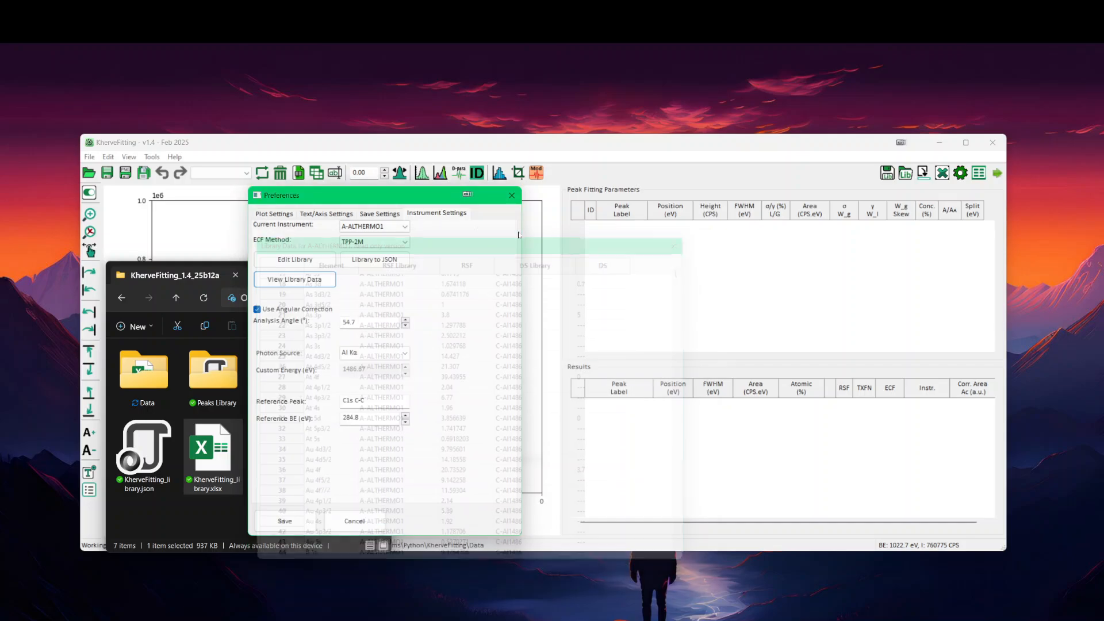
Step: Switch the current instrument to C-Al1486, view its library data, and close it
left_click(382, 227)
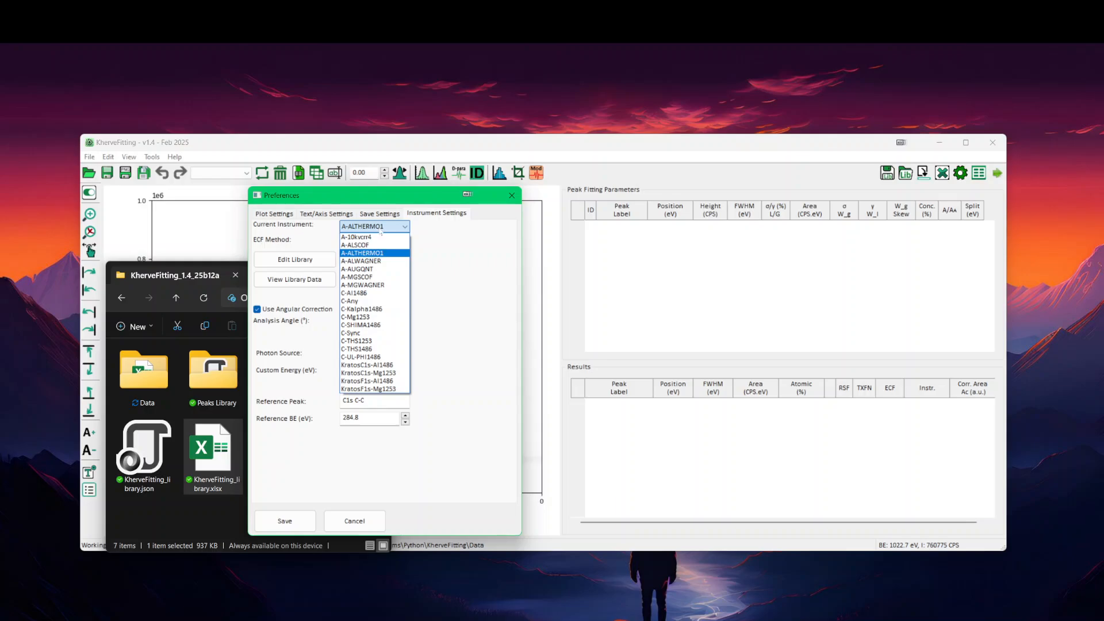
left_click(362, 294)
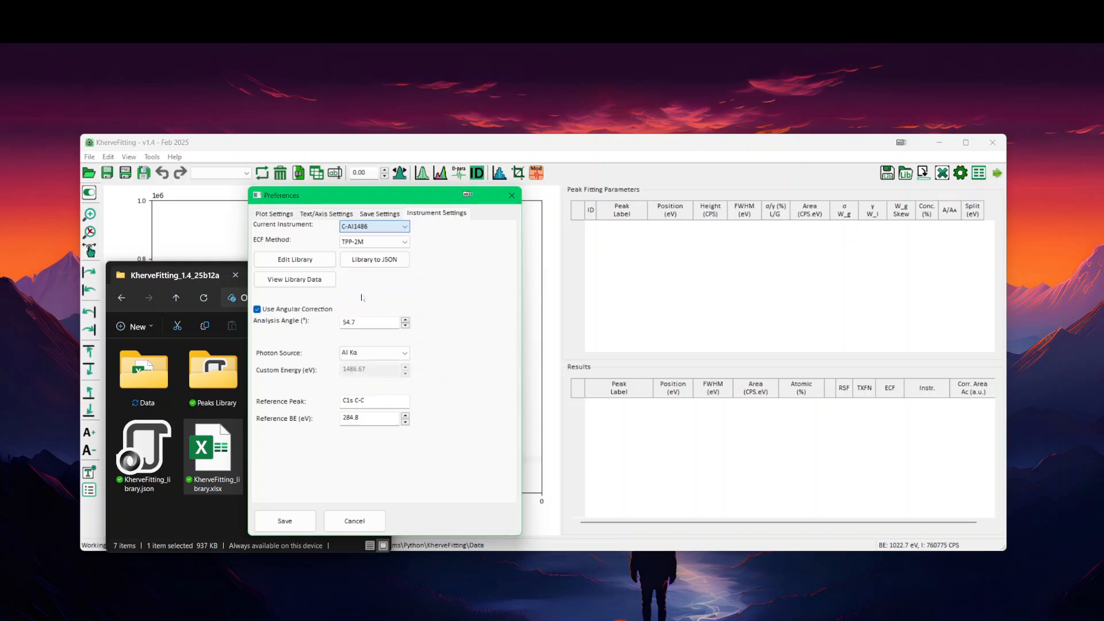
left_click(300, 280)
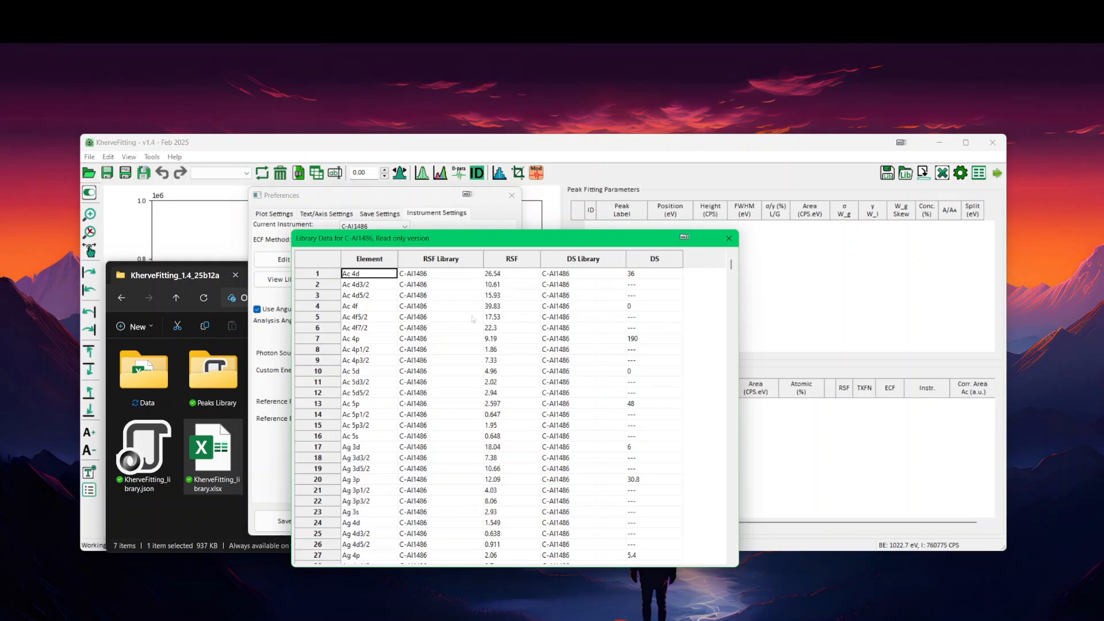
left_click(729, 241)
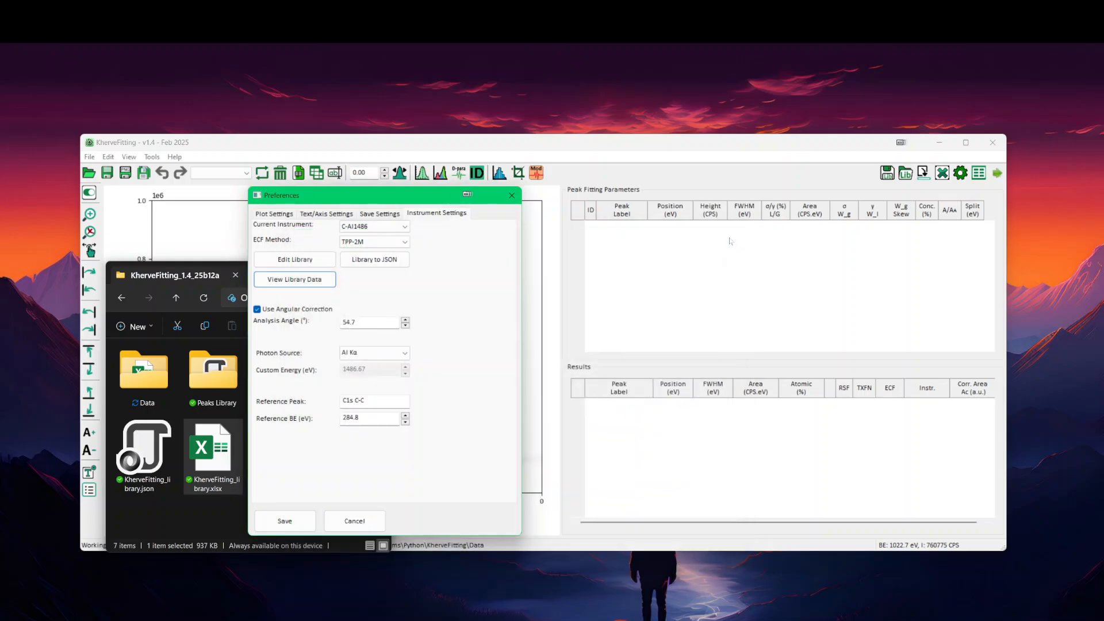
Step: Switch the current instrument to KratosC1s-Al1486, examine the RSF and DS columns of its library data, and close it
left_click(373, 228)
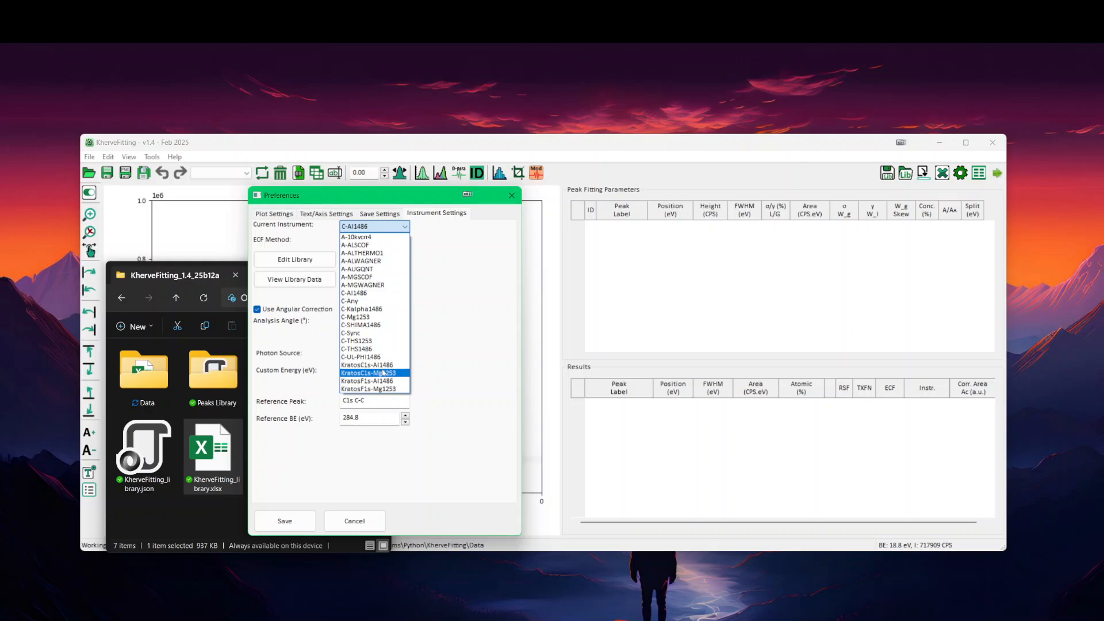
left_click(382, 368)
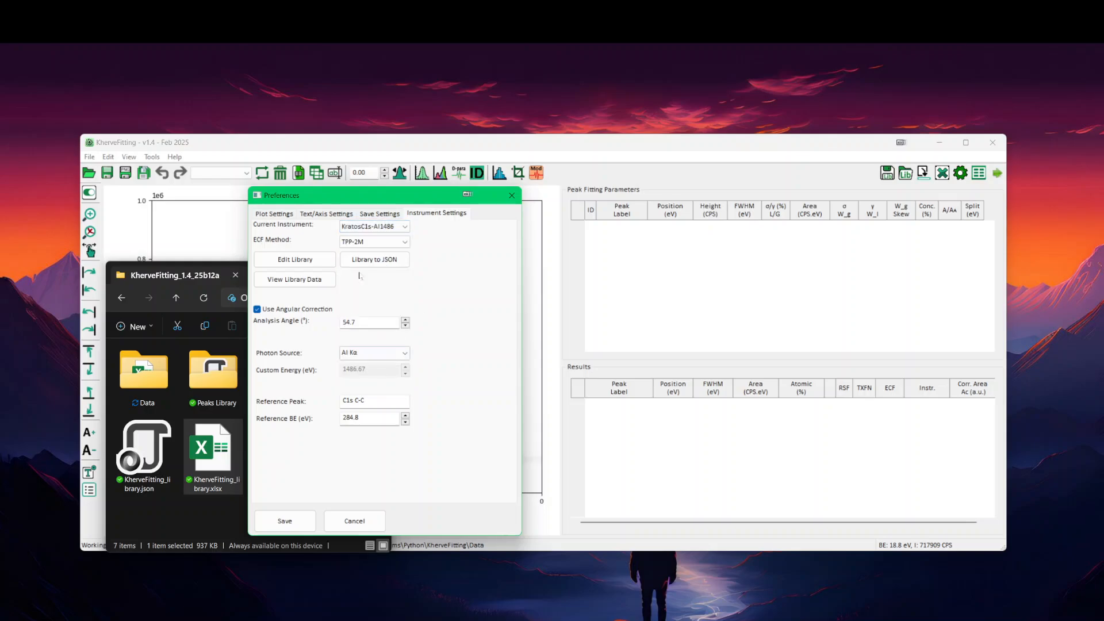
left_click(302, 281)
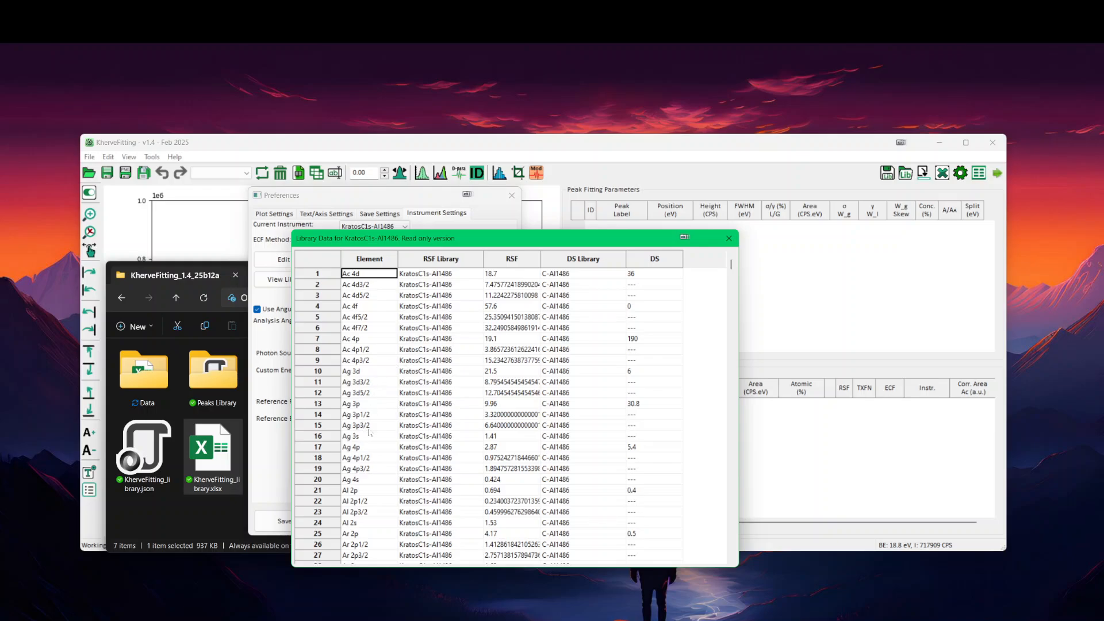
scroll(359, 451, "down", 1)
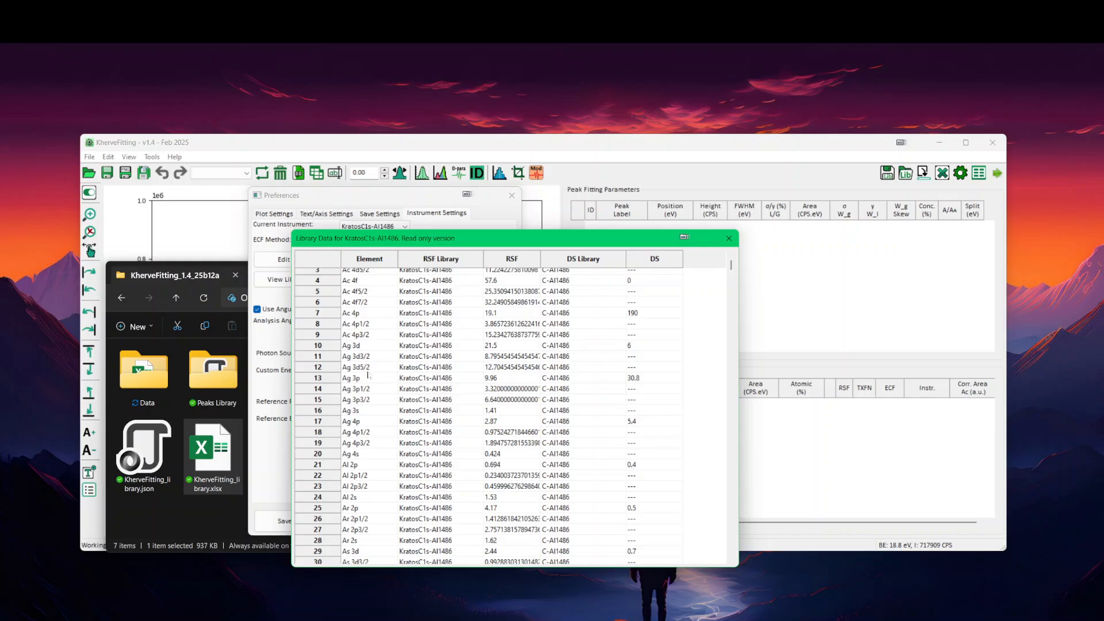
left_click(728, 238)
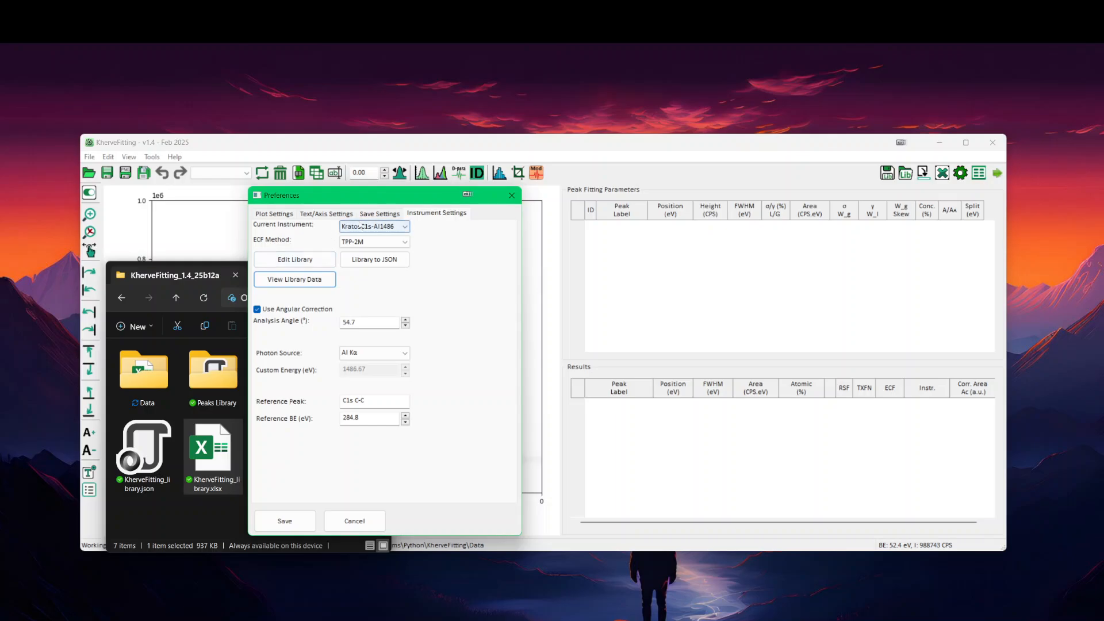
Step: Set the current instrument back to A-ALTHERMO1 and save the preferences
left_click(361, 227)
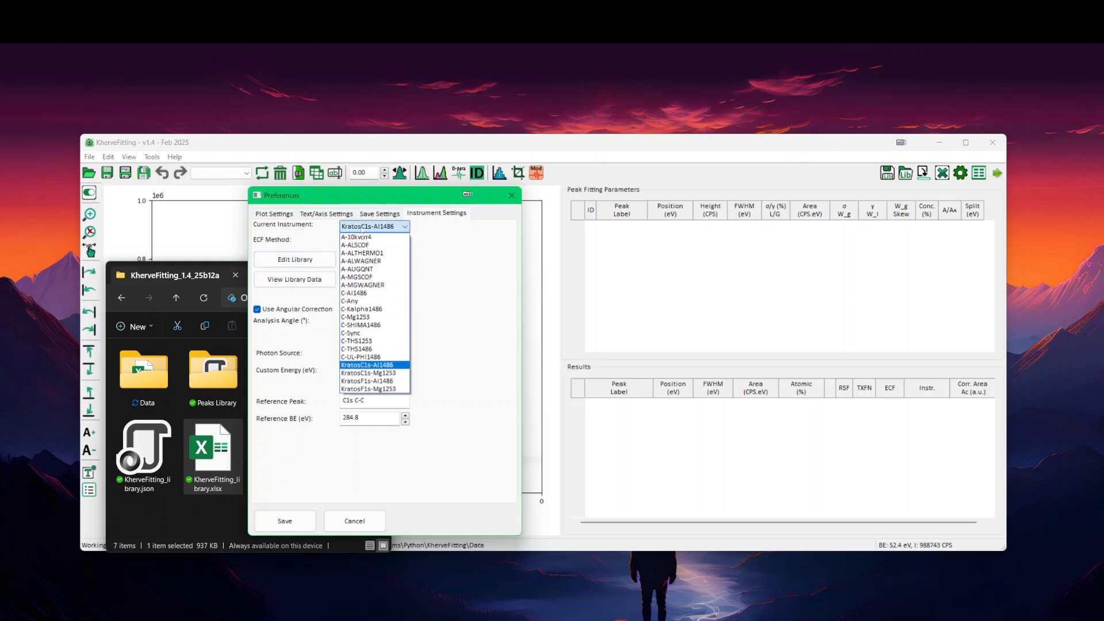
left_click(357, 254)
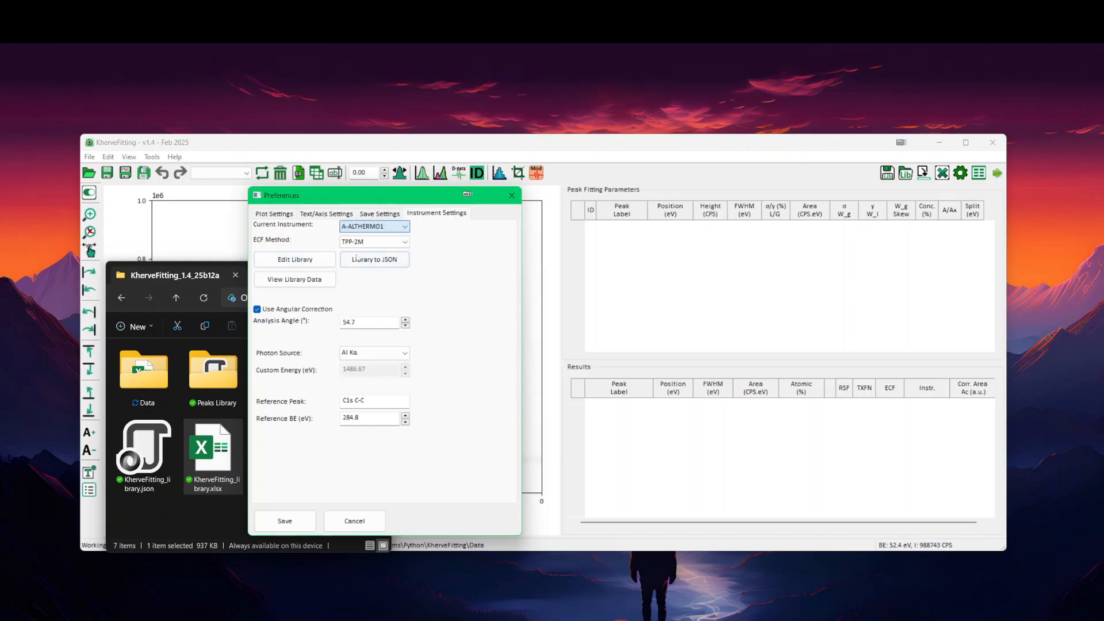
left_click(286, 521)
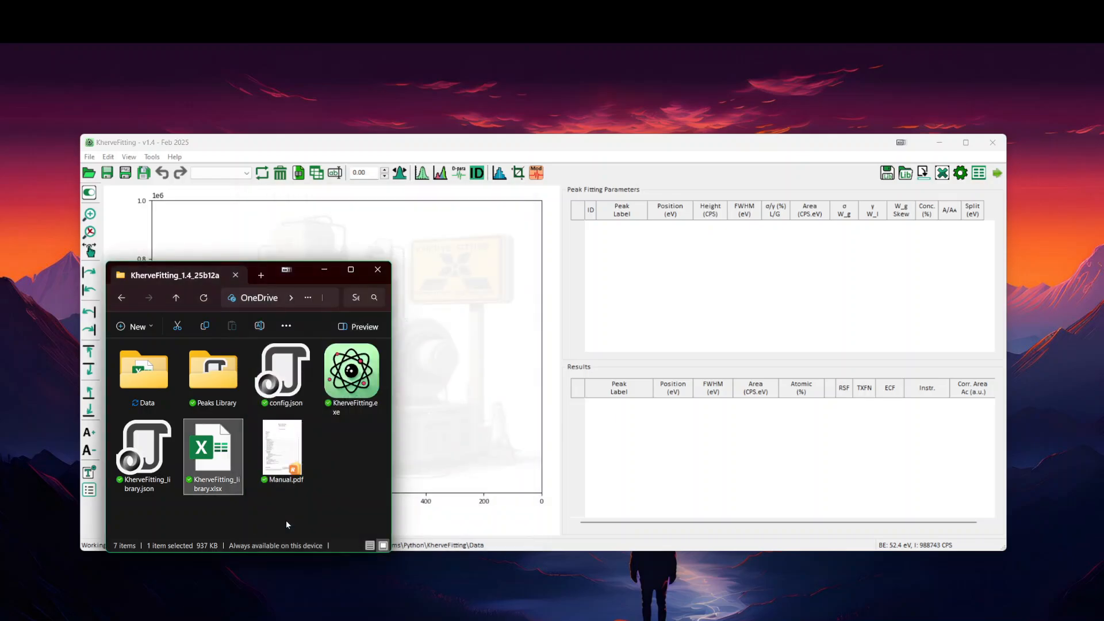
Step: Open the Data folder in the KherveFitting_1.4_25b12a directory and move its window lower over the plot
left_click(303, 512)
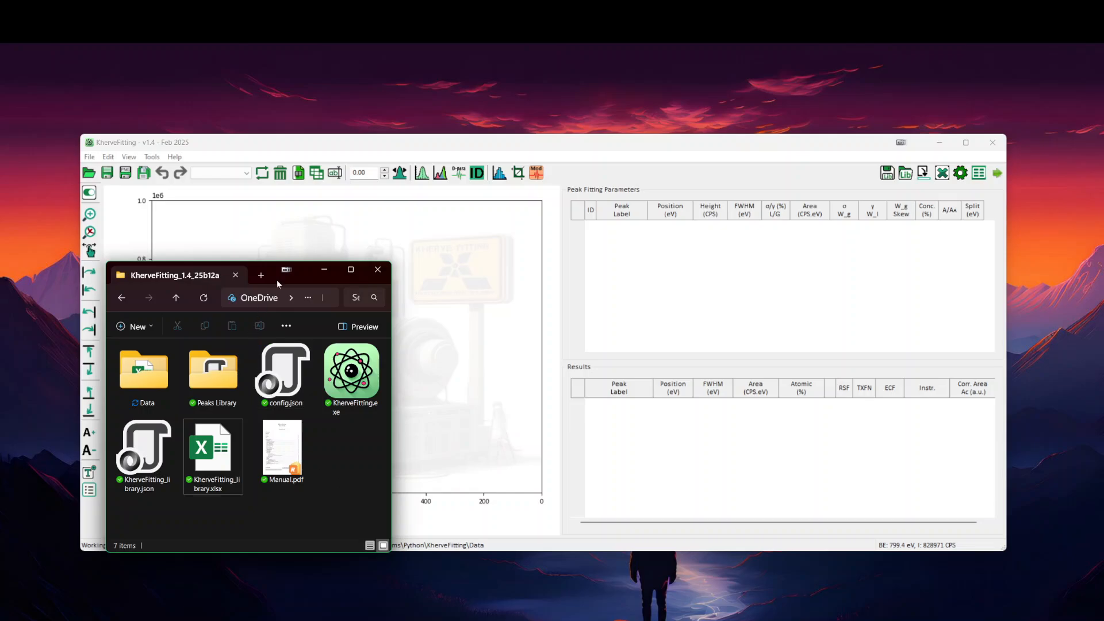
double_click(148, 379)
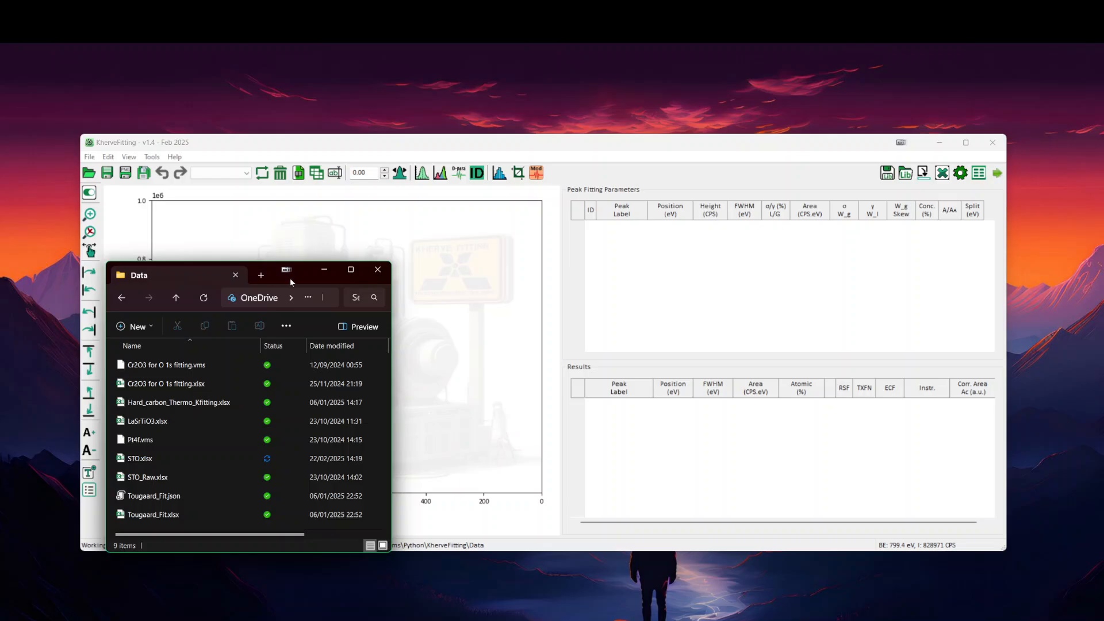
left_click_drag(304, 278, 326, 313)
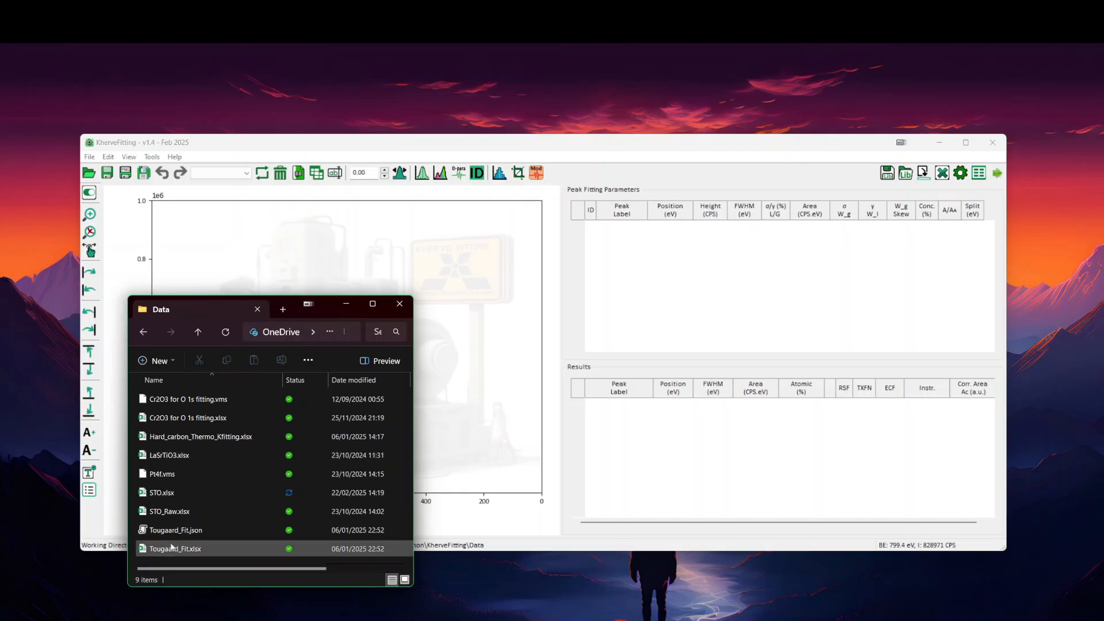
Step: Review the data file formats KherveFitting can import and compare them with the file types in the Data folder
left_click(89, 157)
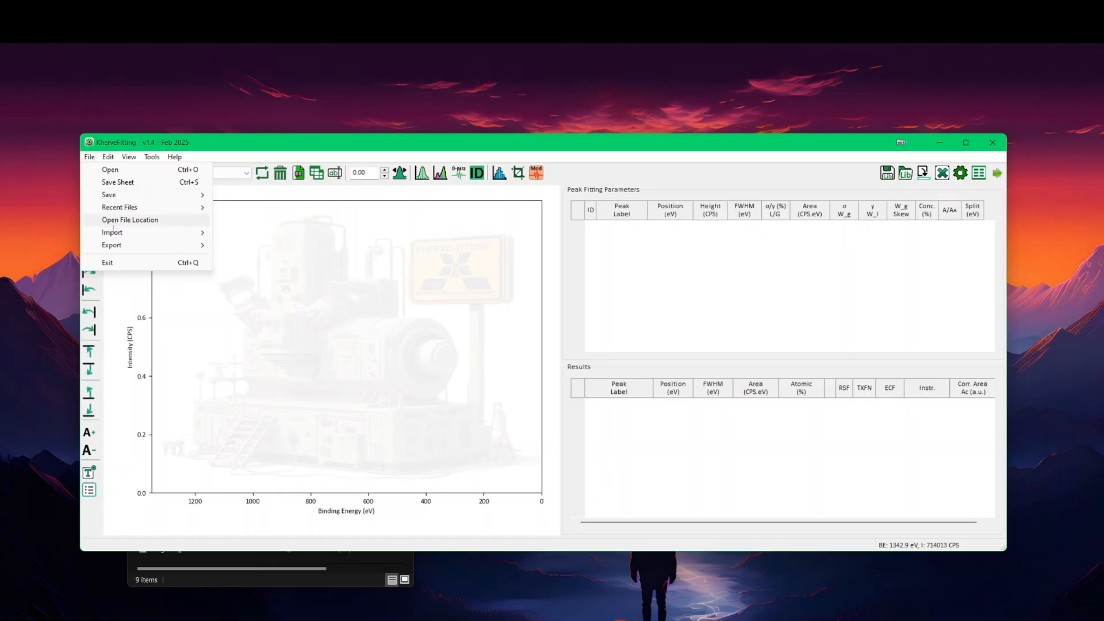
mouse_move(115, 236)
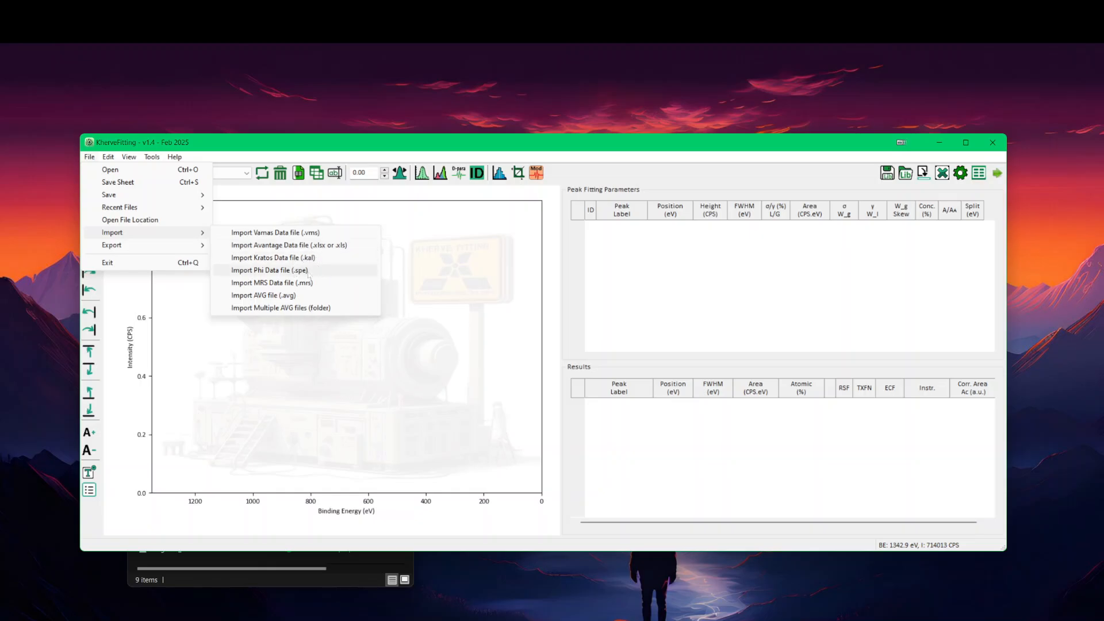
left_click(361, 575)
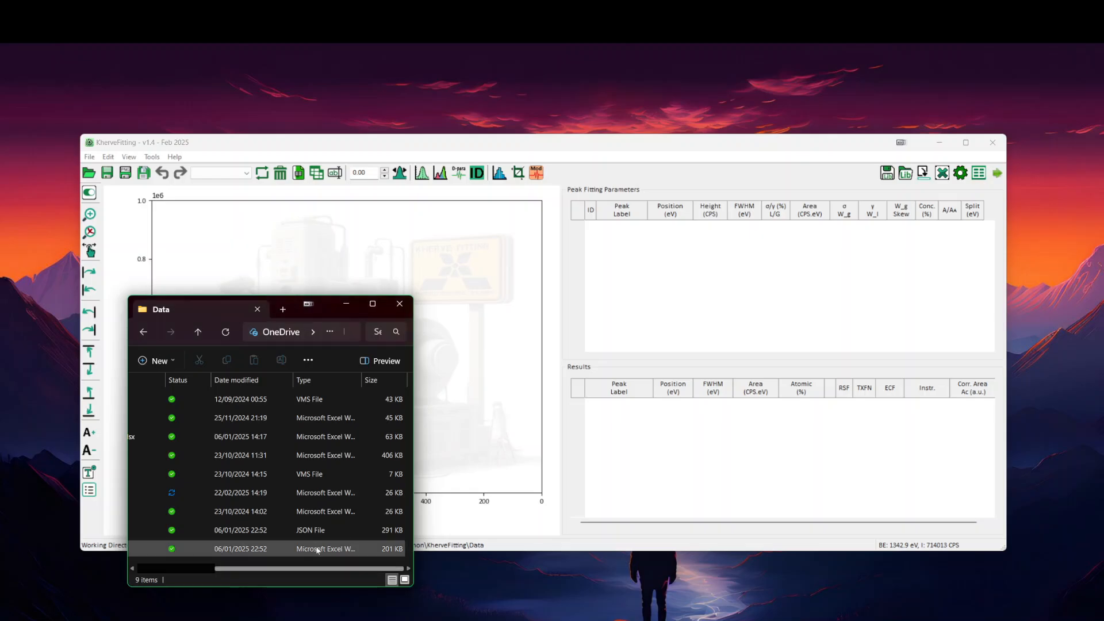
left_click_drag(269, 570, 185, 571)
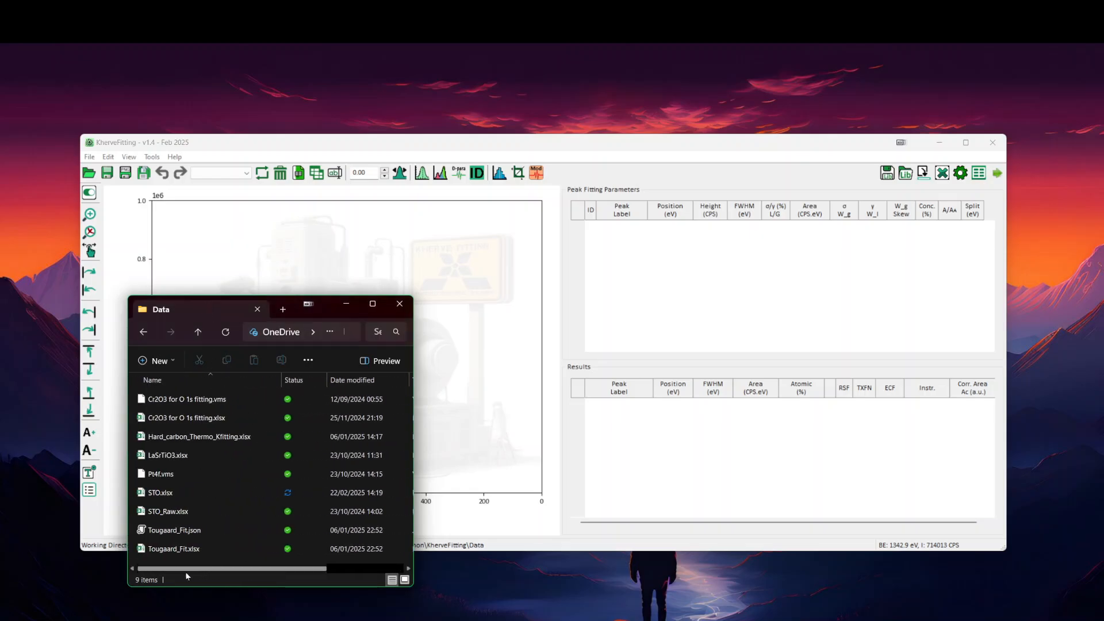
left_click(89, 157)
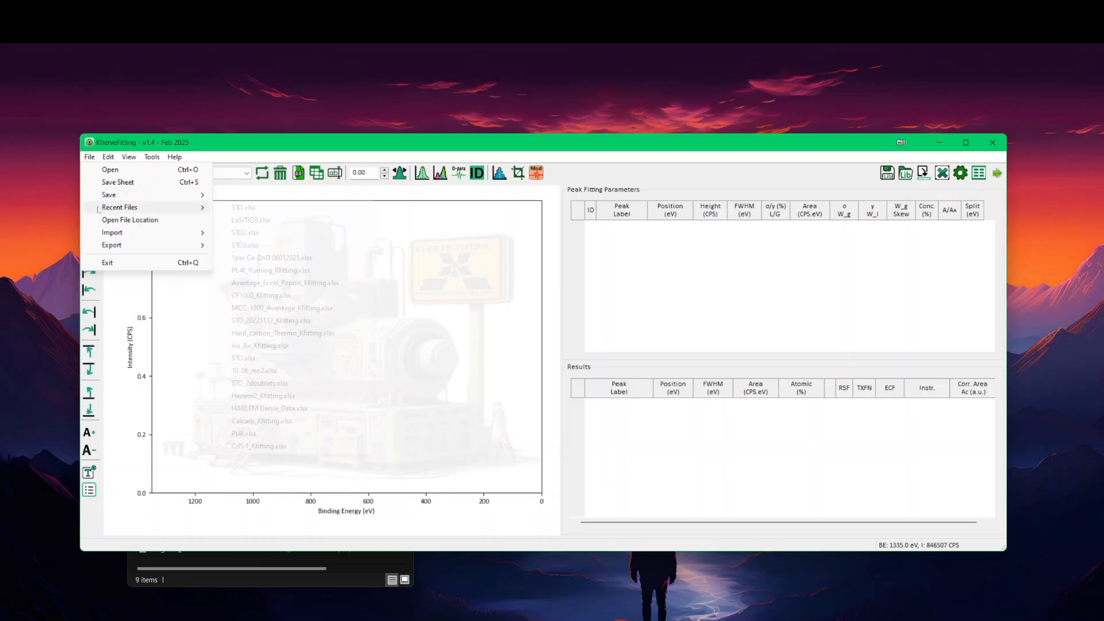
left_click(247, 580)
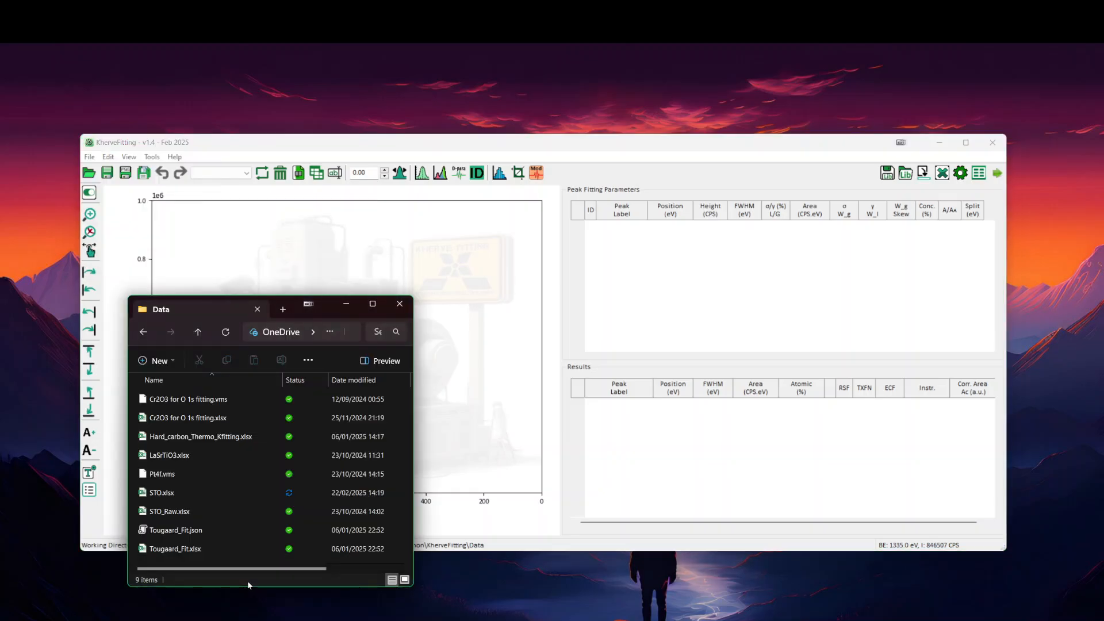
Step: Load Pt4f.vms from the Data folder into KherveFitting and move the folder window away from the plotted spectrum
left_click(164, 478)
left_click_drag(163, 478, 305, 257)
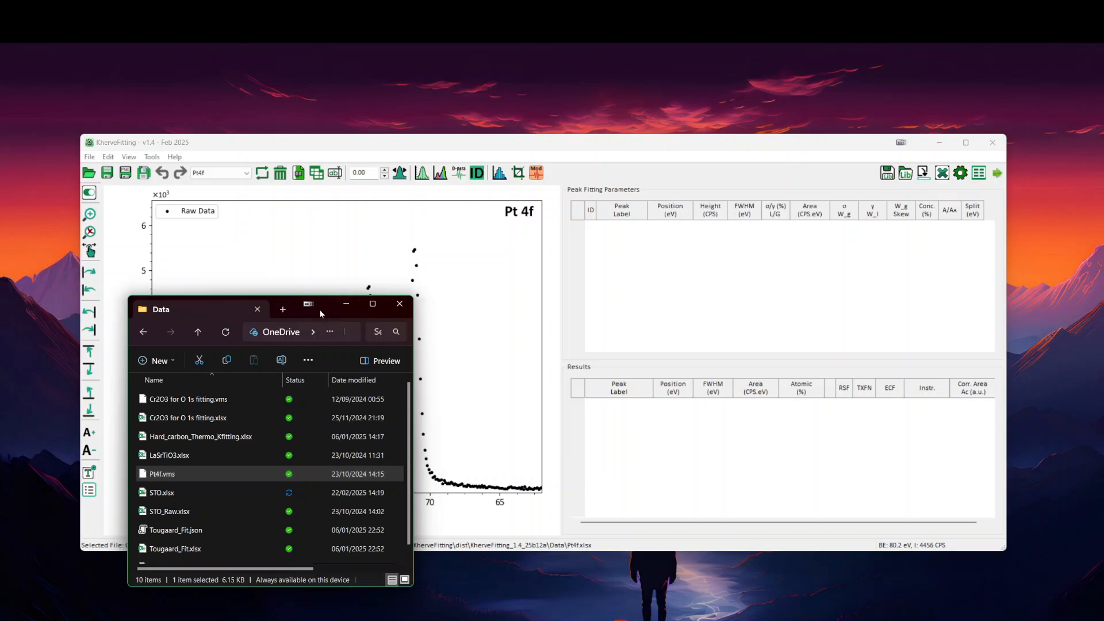
left_click_drag(320, 311, 337, 345)
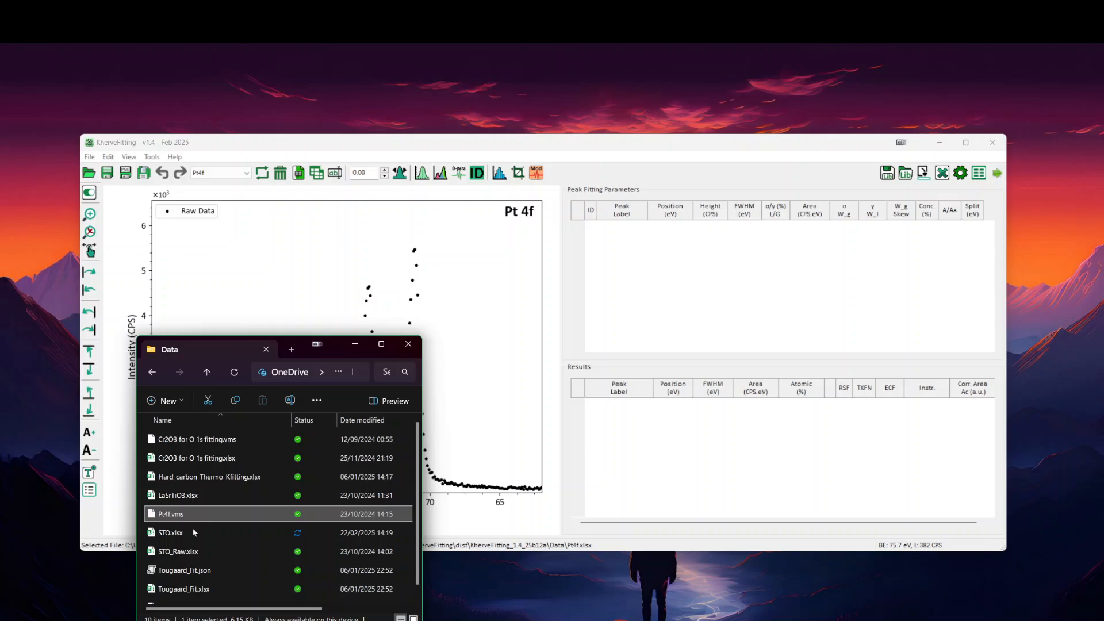
Step: Refresh the Data folder, open Pt4f.xlsx in Excel, and enlarge the sheet to examine its data columns
left_click(232, 372)
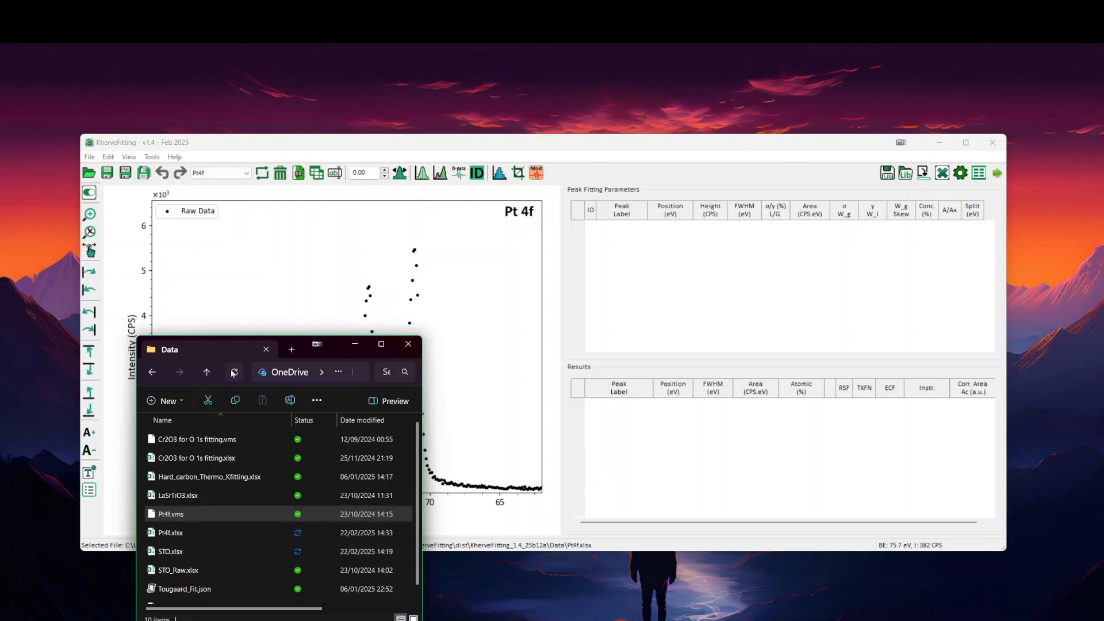
left_click(165, 534)
double_click(165, 533)
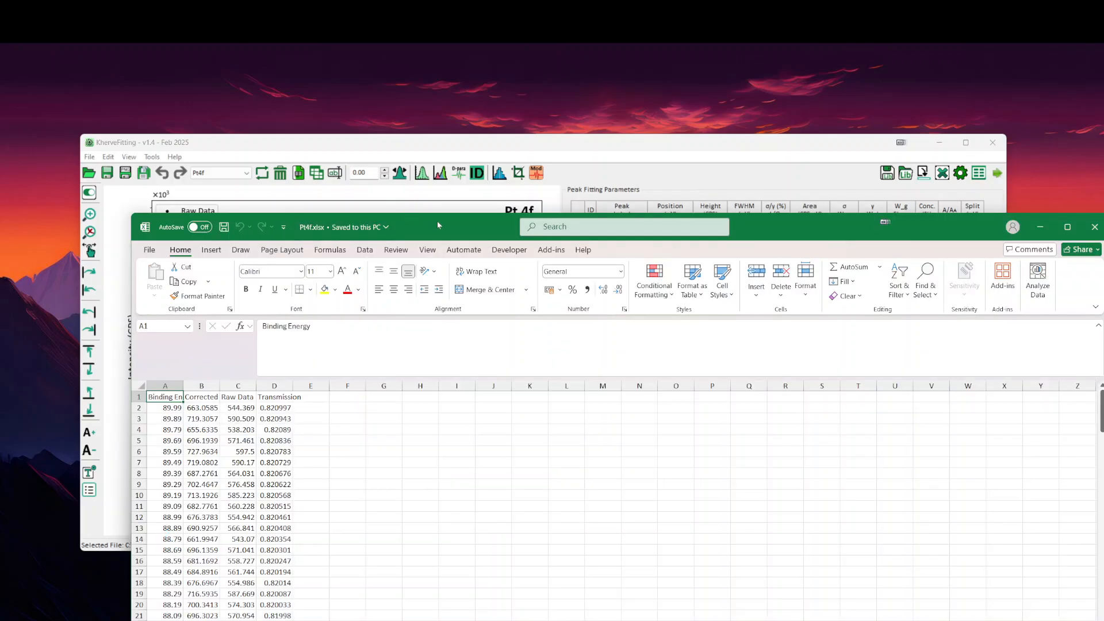
left_click_drag(437, 226, 432, 125)
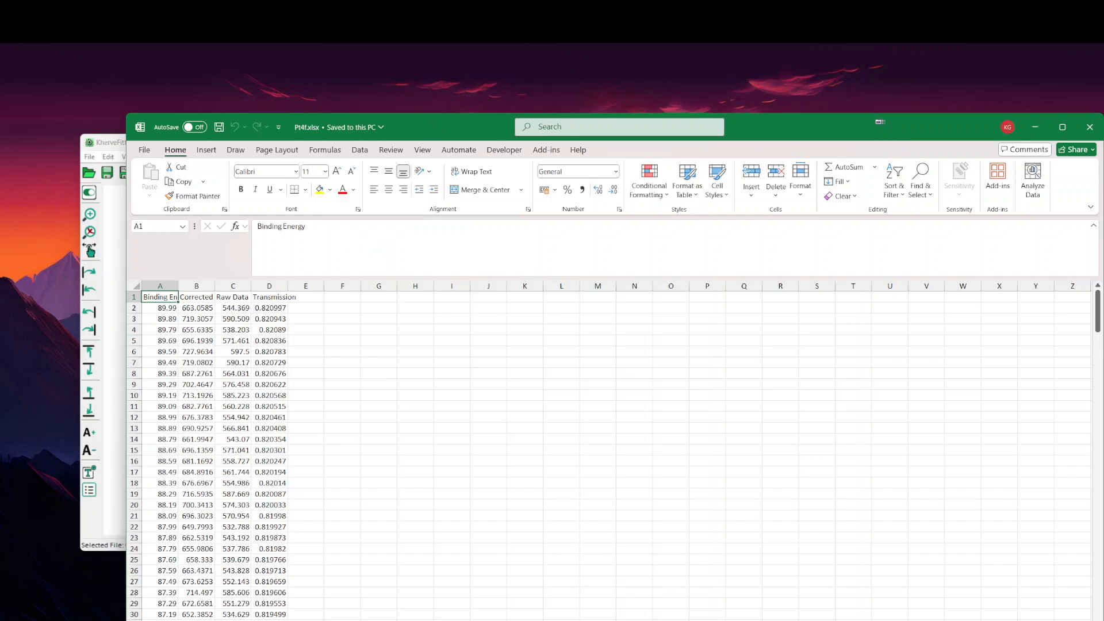
scroll(180, 323, "up", 5)
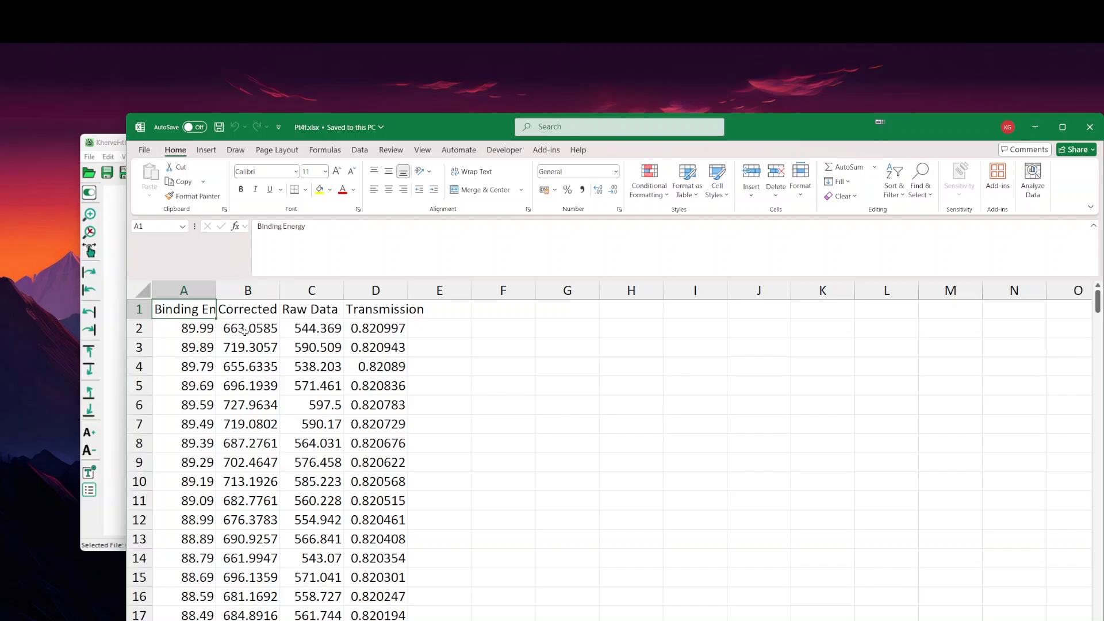
Step: Open the sheet with the VAMAS header information in Pt4f.xlsx, review its experiment details, and close the workbook
left_click(248, 620)
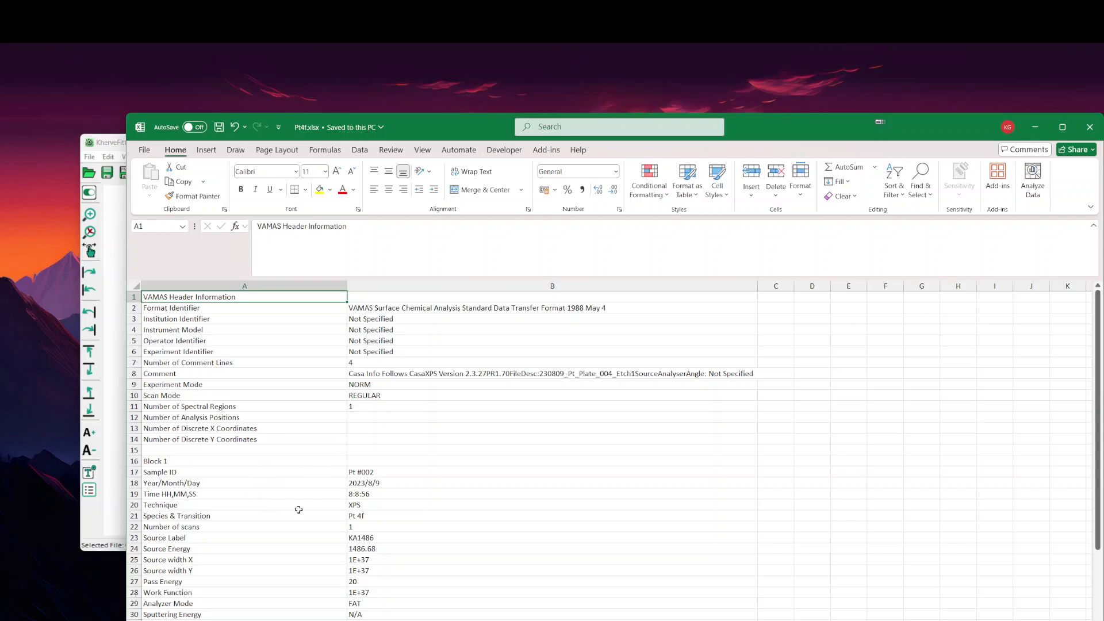
scroll(299, 508, "down", 3)
scroll(264, 373, "up", 3)
left_click(1090, 127)
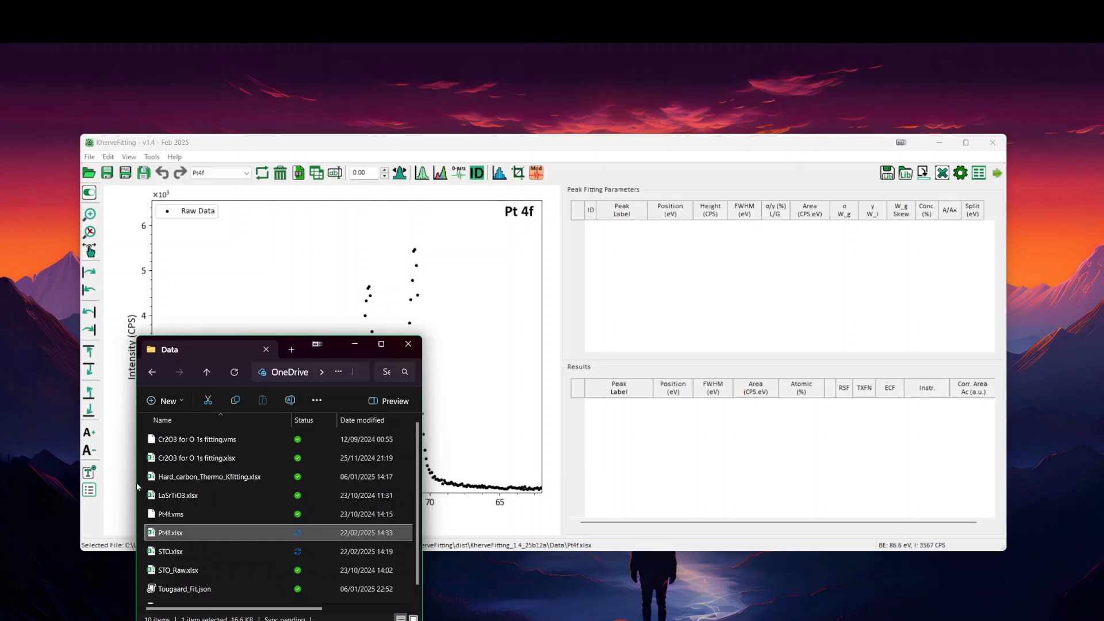
Step: Open STO.xlsx from the Data folder in Excel, examine its binding energy and raw data columns, and close it
left_click(172, 553)
double_click(171, 553)
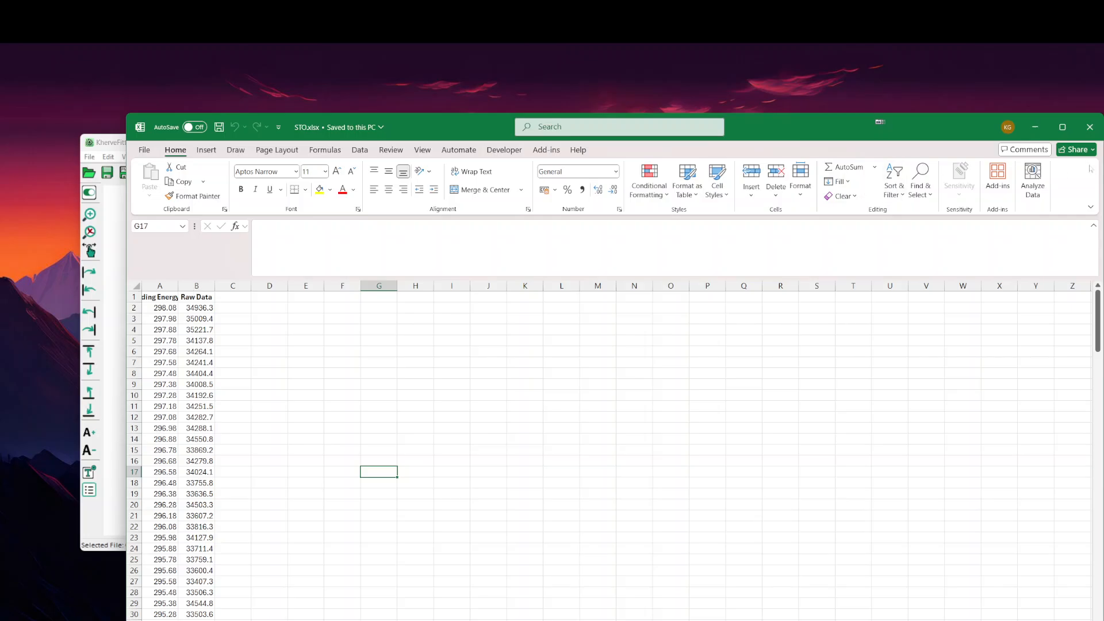
left_click(1089, 126)
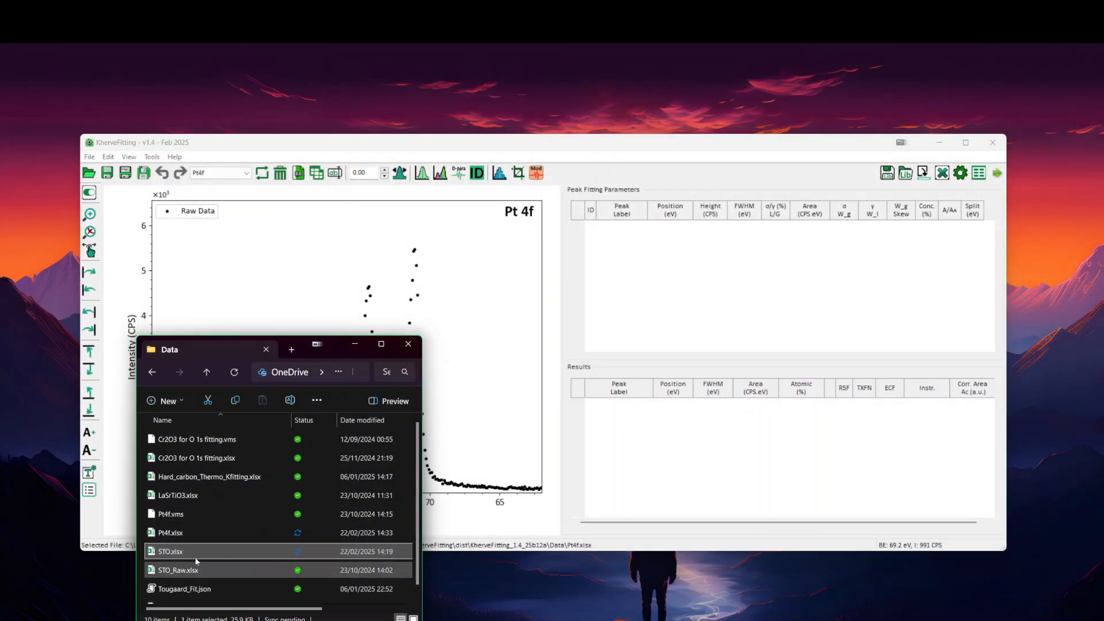
Step: Load STO.xlsx from the Data folder into KherveFitting, bring its window forward, and review the list of core levels
left_click_drag(195, 557, 354, 276)
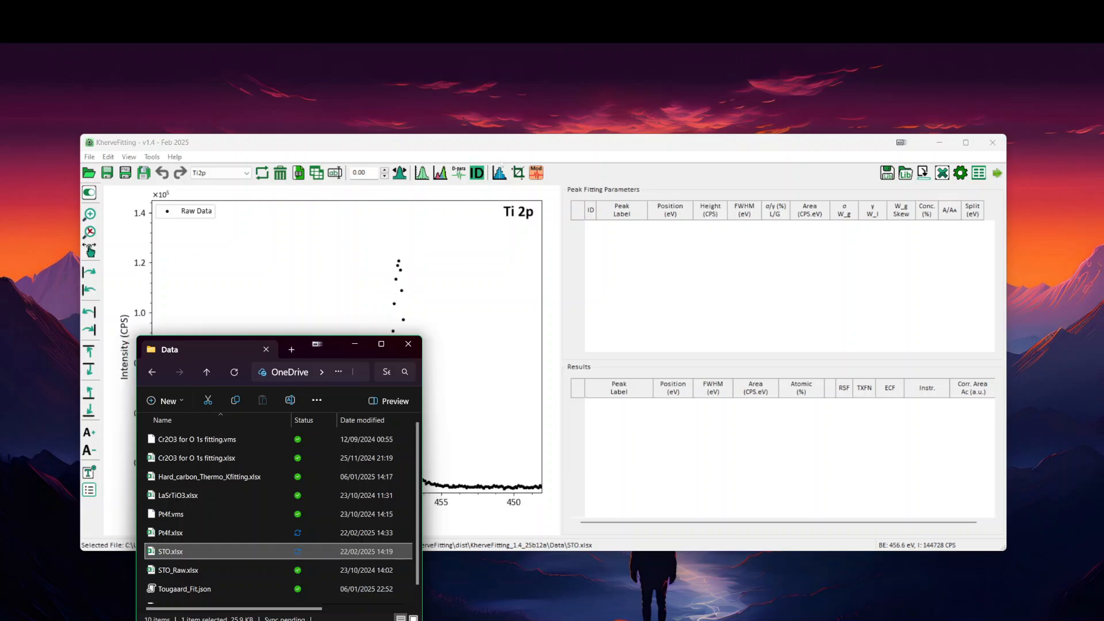
left_click(578, 146)
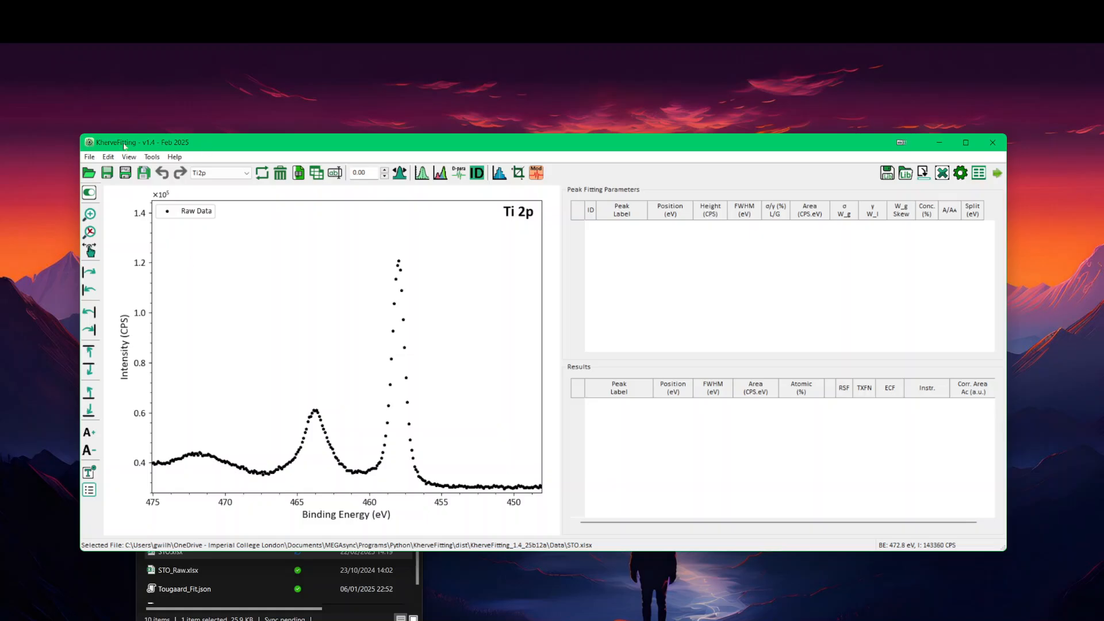
left_click(221, 173)
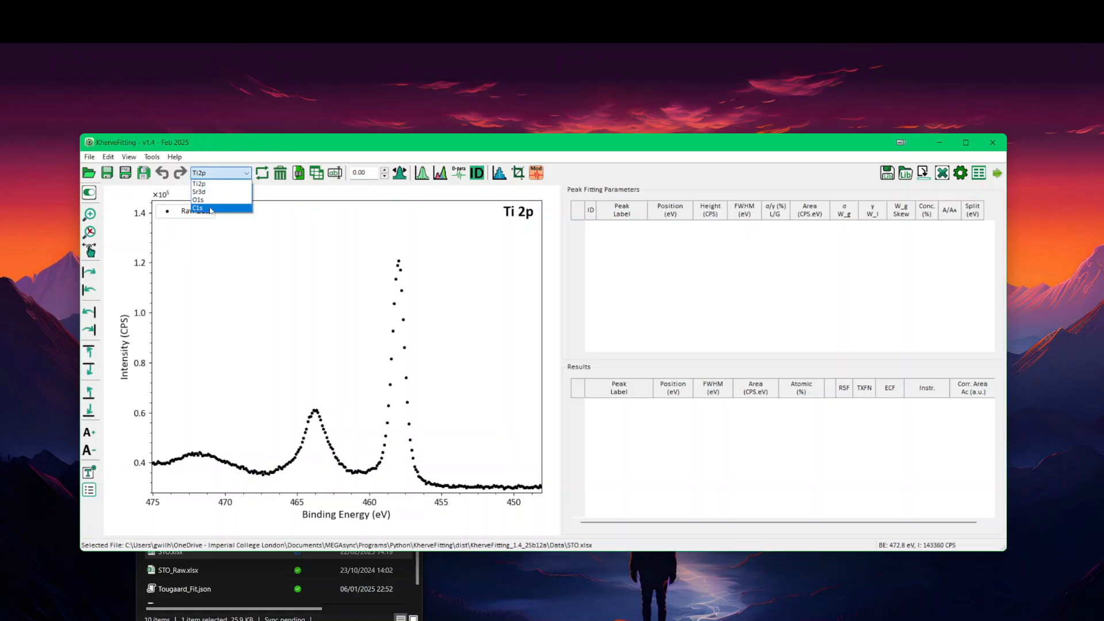
left_click(222, 295)
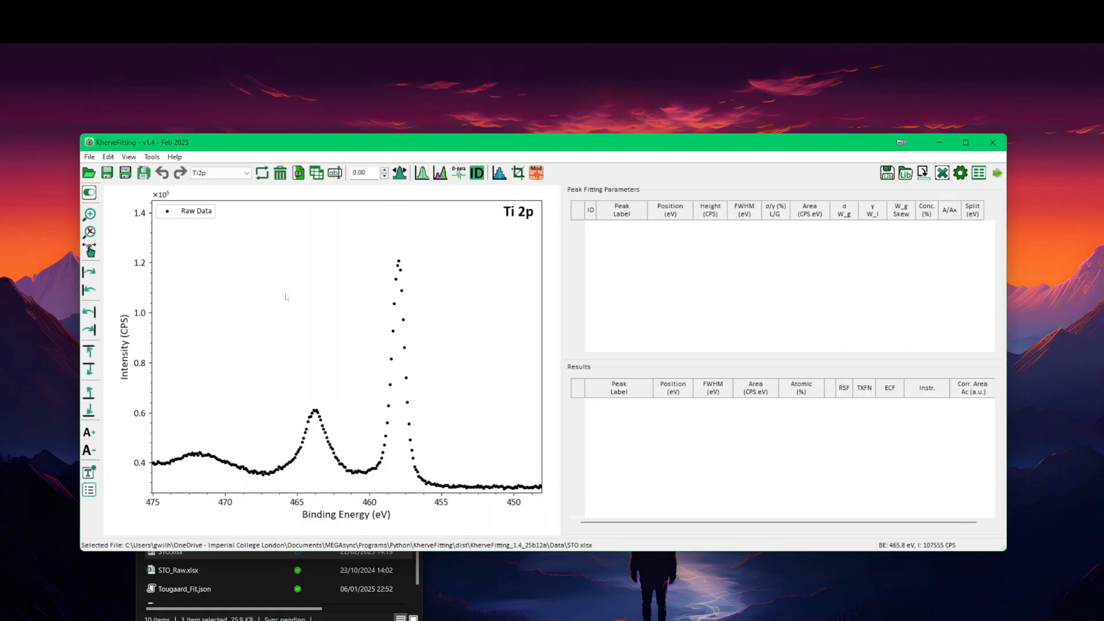
Step: Shift the Ti 2p plot along the binding energy axis in both directions
key("ctrl+Left")
key("ctrl+Left")
key("ctrl+Left")
key("ctrl+Left")
key("ctrl+Left")
key("ctrl+Left")
key("ctrl+Left")
key("ctrl+Left")
key("ctrl+Left")
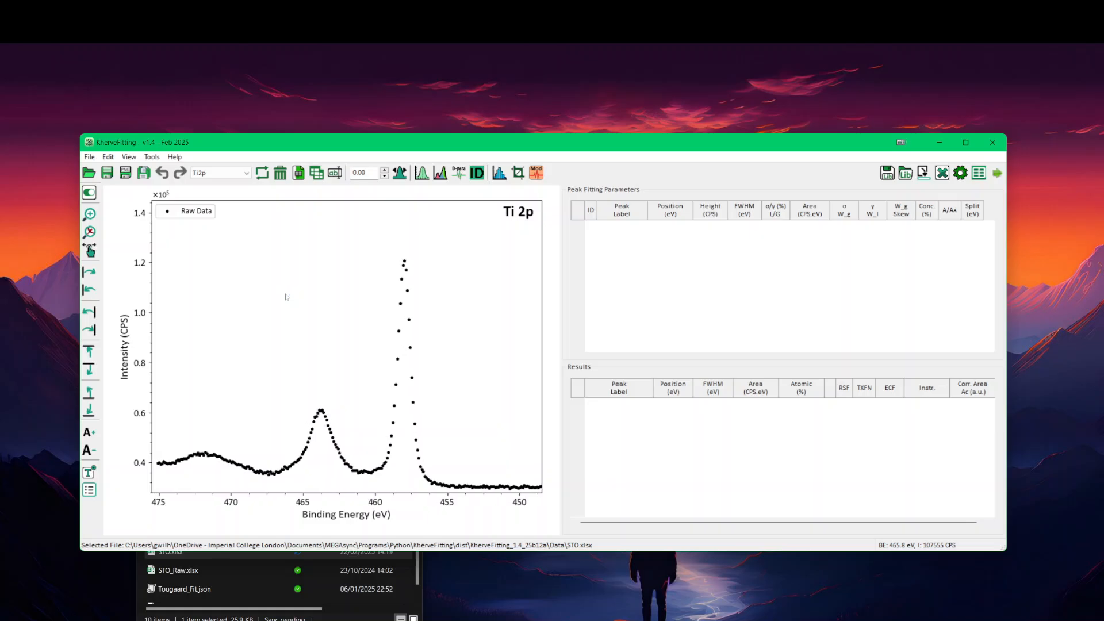
key("ctrl+Right")
key("ctrl+Right")
key("ctrl+Right")
key("ctrl+Right")
key("ctrl+Right")
key("ctrl+Right")
key("ctrl+Right")
key("ctrl+Right")
key("ctrl+Right")
key("ctrl+Right")
key("ctrl+Right")
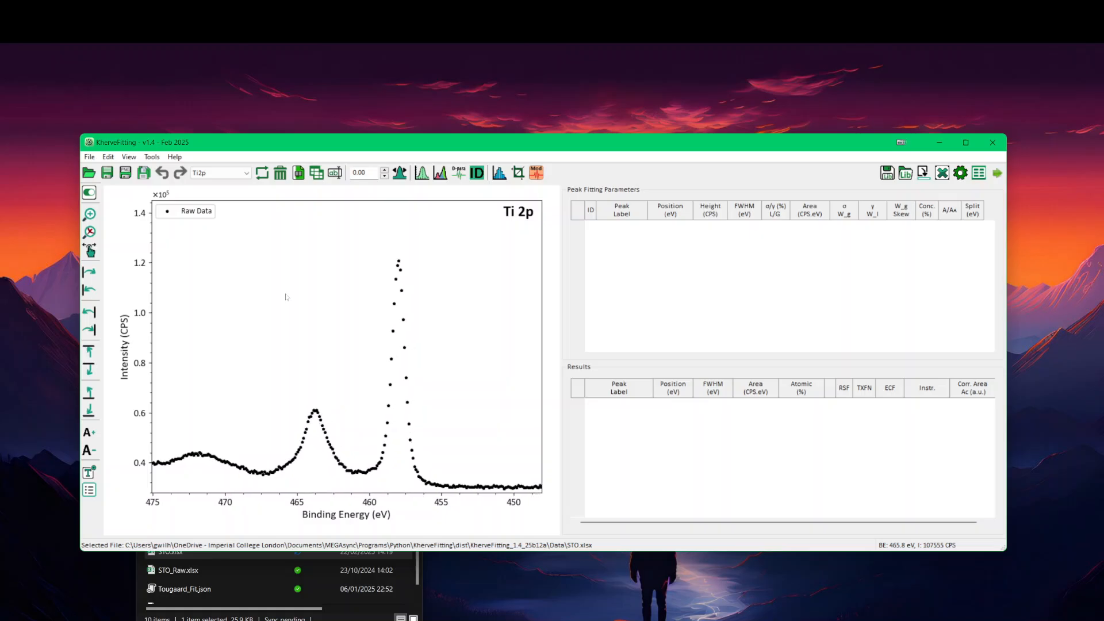
Step: Lower the Ti 2p plot's maximum intensity to about 4.2 × 10⁴ CPS to magnify the baseline
key("ctrl+Up")
key("ctrl+Up")
key("ctrl+Up")
key("ctrl+Up")
key("ctrl+Up")
key("ctrl+Up")
key("ctrl+Up")
key("ctrl+Up")
key("ctrl+Up")
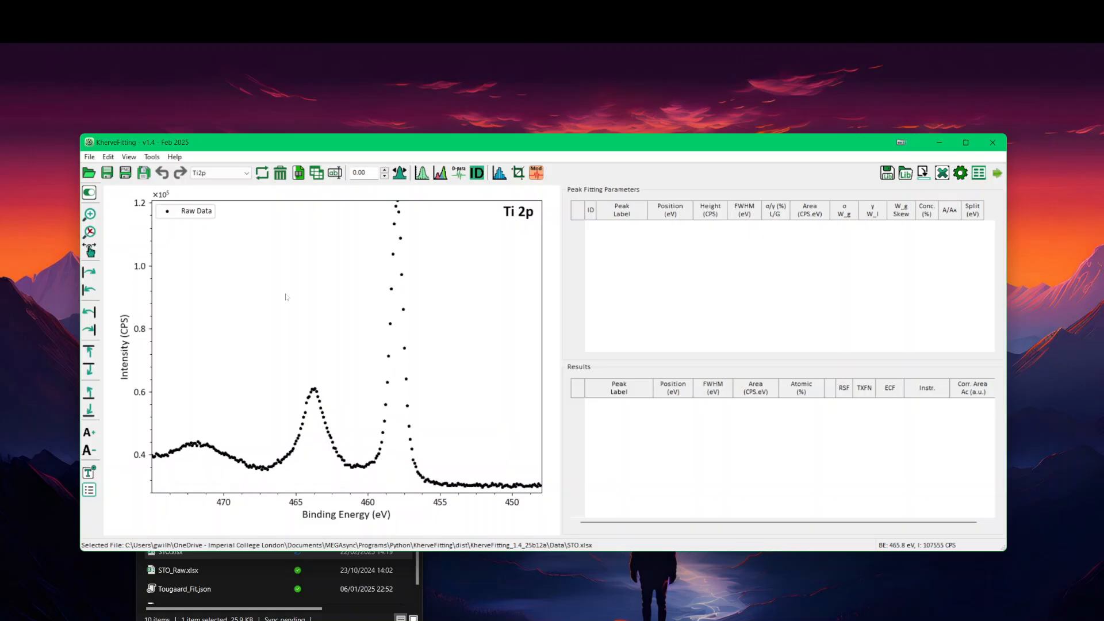
key("ctrl+Up")
key("ctrl+Up")
key("ctrl+Up")
key("ctrl+Up")
key("ctrl+Up")
key("ctrl+Up")
key("ctrl+Up")
key("ctrl+Up")
key("ctrl+Up")
key("ctrl+Up")
key("ctrl+Up")
key("ctrl+Up")
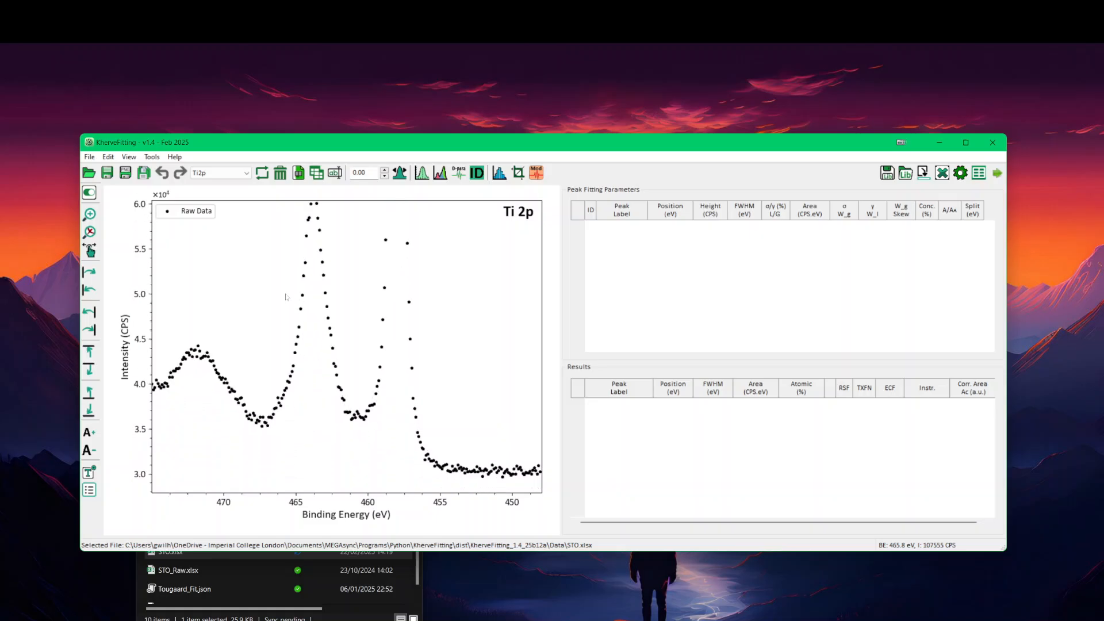
key("ctrl+Down")
key("ctrl+Down")
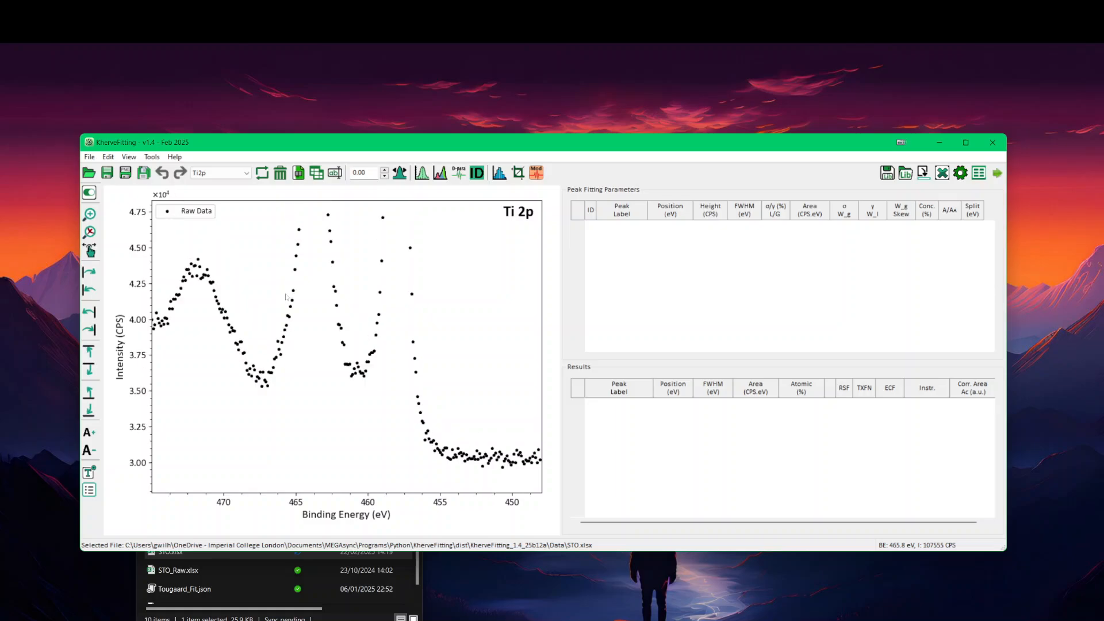
key("ctrl+Up")
key("ctrl+Up")
key("ctrl+Down")
key("ctrl+Down")
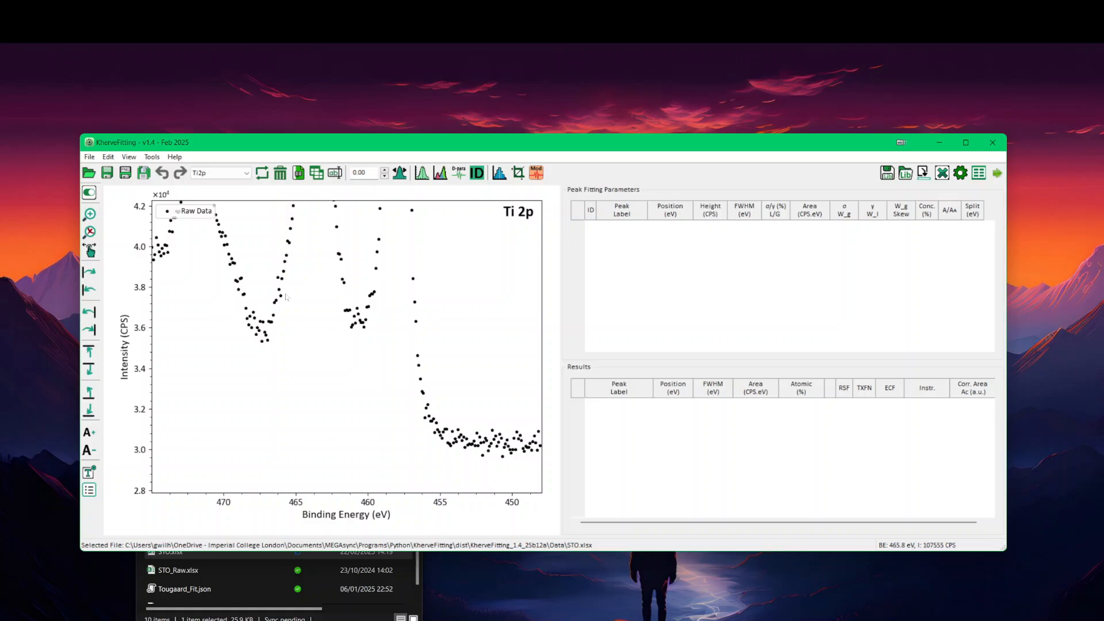
Step: Raise the Ti 2p plot's maximum intensity until the whole main peak fits within the plot
key("ctrl+Down")
key("ctrl+Down")
key("ctrl+Down")
key("ctrl+Down")
key("ctrl+Down")
key("ctrl+Down")
key("ctrl+Down")
key("ctrl+Down")
key("ctrl+Down")
key("ctrl+Down")
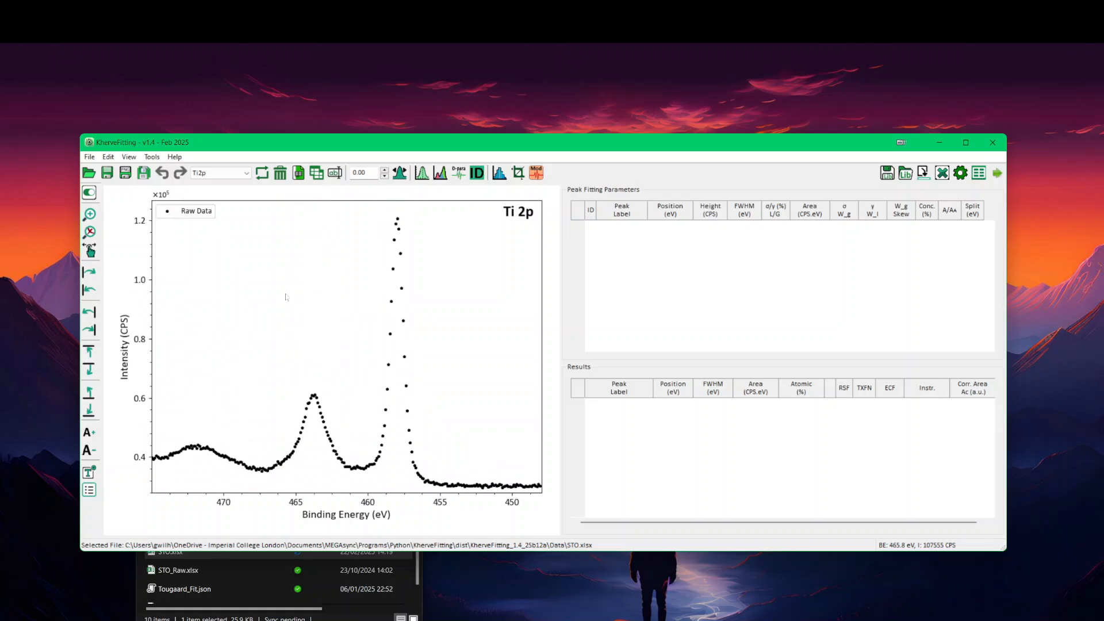
key("ctrl+Down")
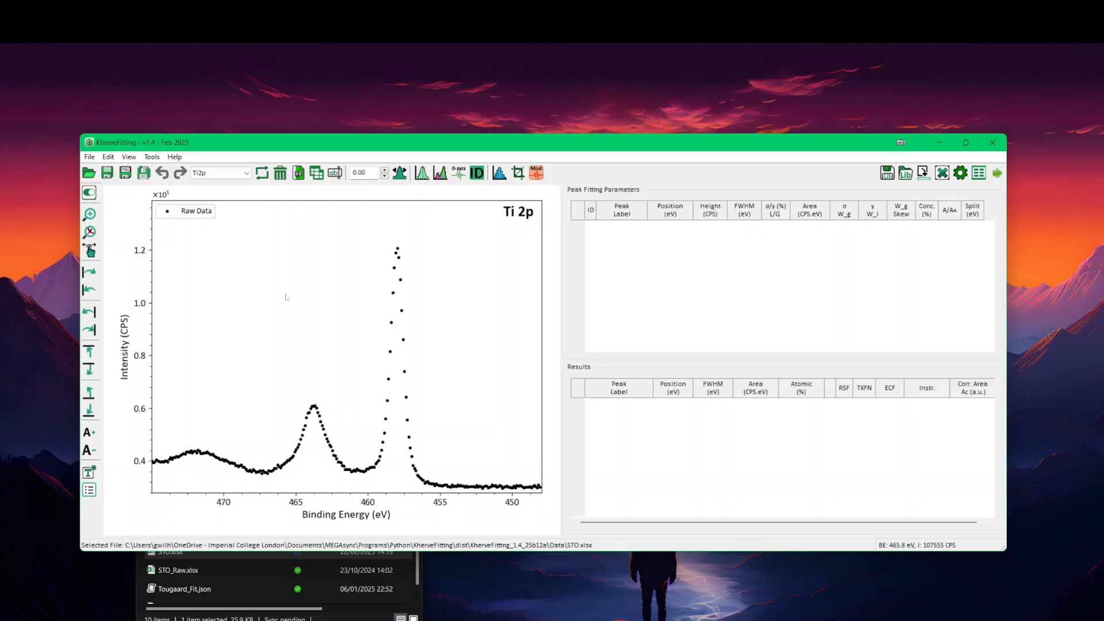
Step: Narrow the Ti 2p plot's binding energy range, and widen it again to about 472 to 451 eV
key("ctrl+equal")
key("ctrl+equal")
key("ctrl+equal")
key("ctrl+equal")
key("ctrl+equal")
key("ctrl+equal")
key("ctrl+equal")
key("ctrl+equal")
key("ctrl+equal")
key("ctrl+equal")
key("ctrl+equal")
key("ctrl+equal")
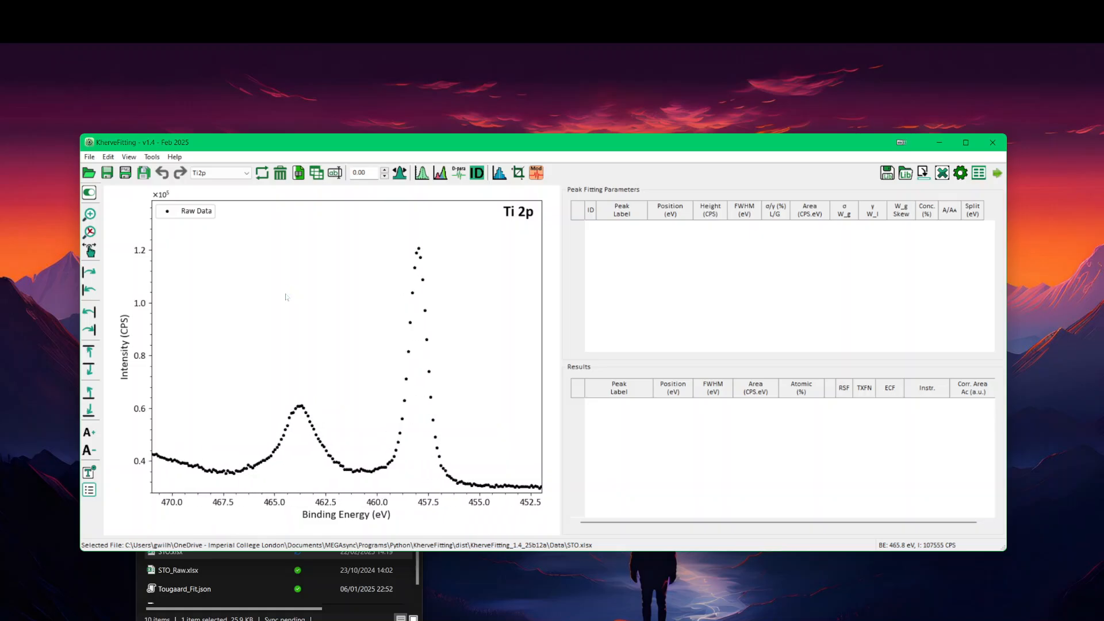
key("ctrl+minus")
key("ctrl+minus")
key("ctrl+minus")
key("ctrl+minus")
key("ctrl+minus")
key("ctrl+minus")
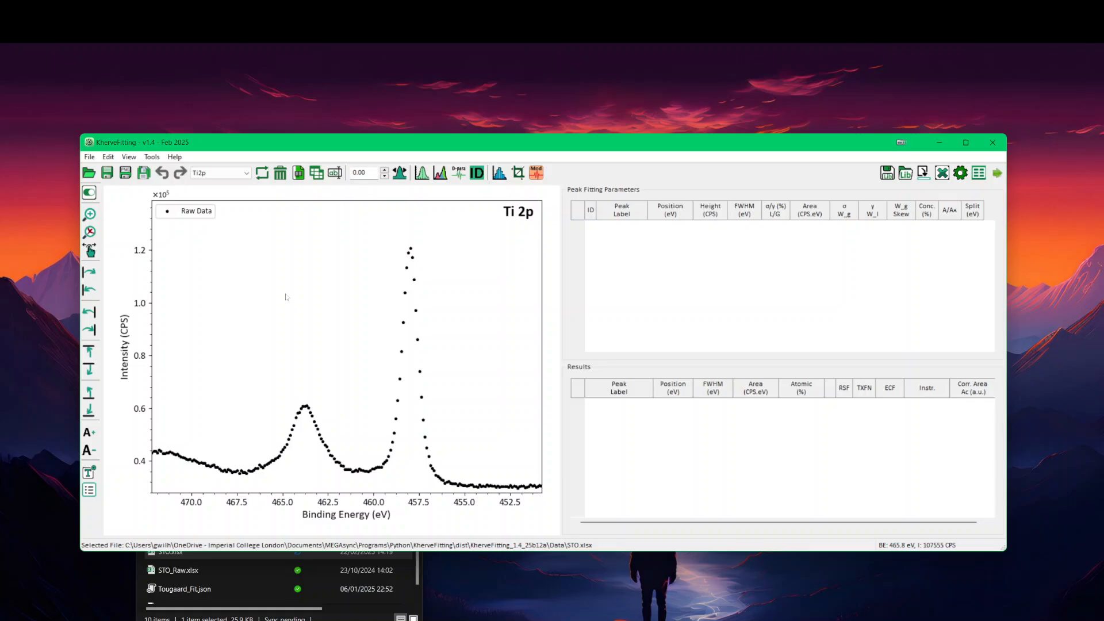
Step: Step through the STO core level spectra, including C 1s, and return to Ti 2p
key("ctrl+bracketleft")
key("ctrl+bracketright")
key("ctrl+bracketright")
key("ctrl+bracketright")
key("ctrl+bracketright")
key("ctrl+bracketright")
key("ctrl+bracketright")
key("ctrl+bracketright")
key("ctrl+bracketright")
scroll(304, 263, "down", 1)
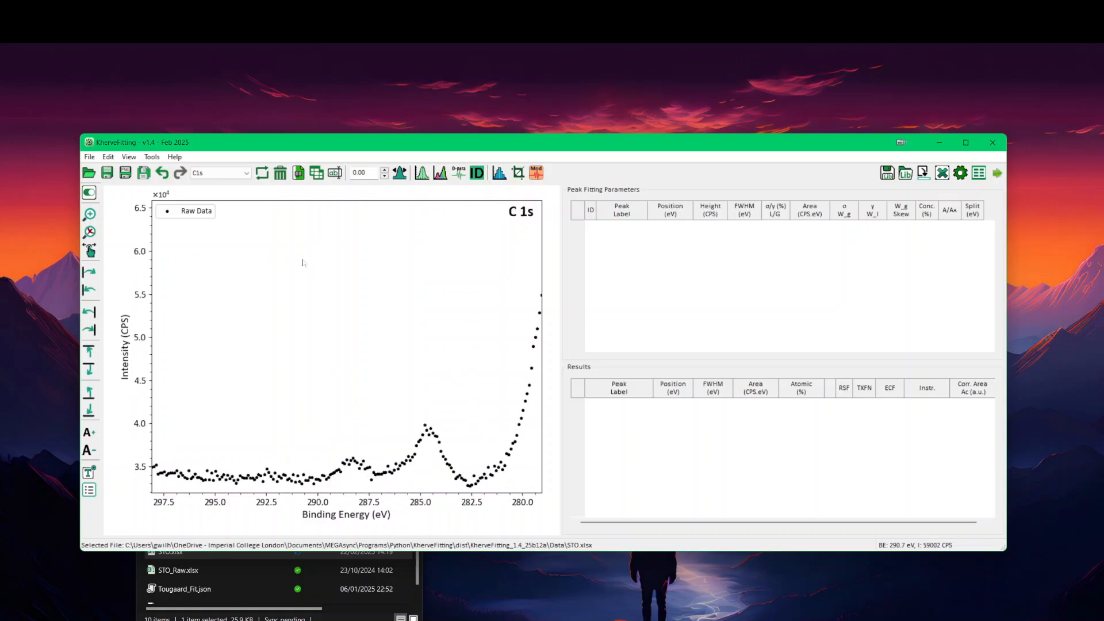
scroll(304, 263, "down", 1)
Step: Display the Sr3d core level and open the Peak Fitting window, placing it clear of the spectrum
left_click(219, 172)
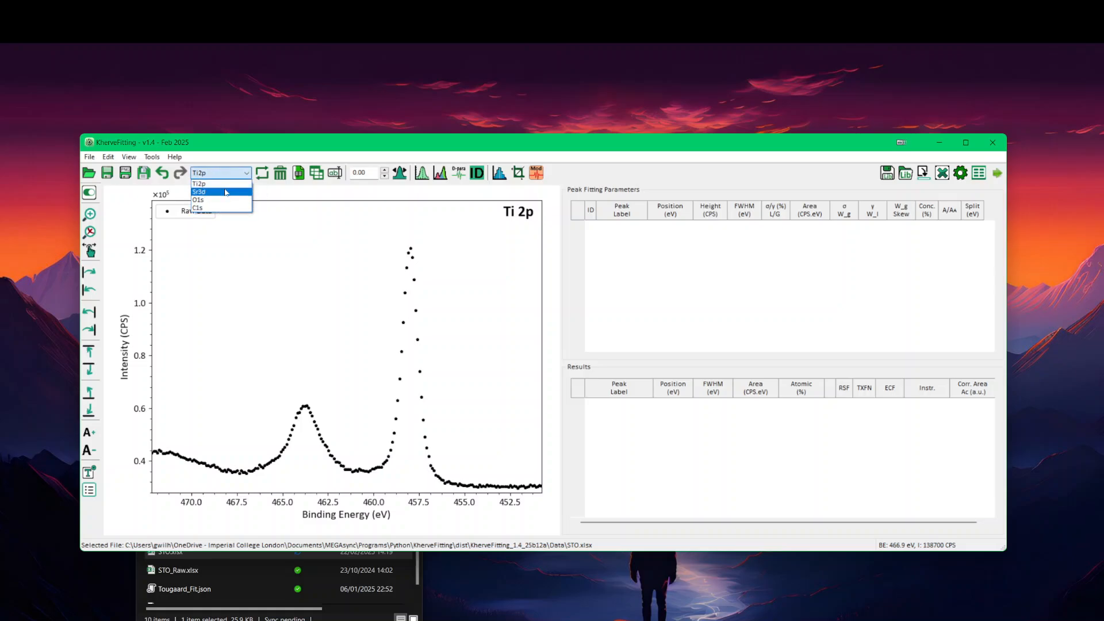
left_click(224, 191)
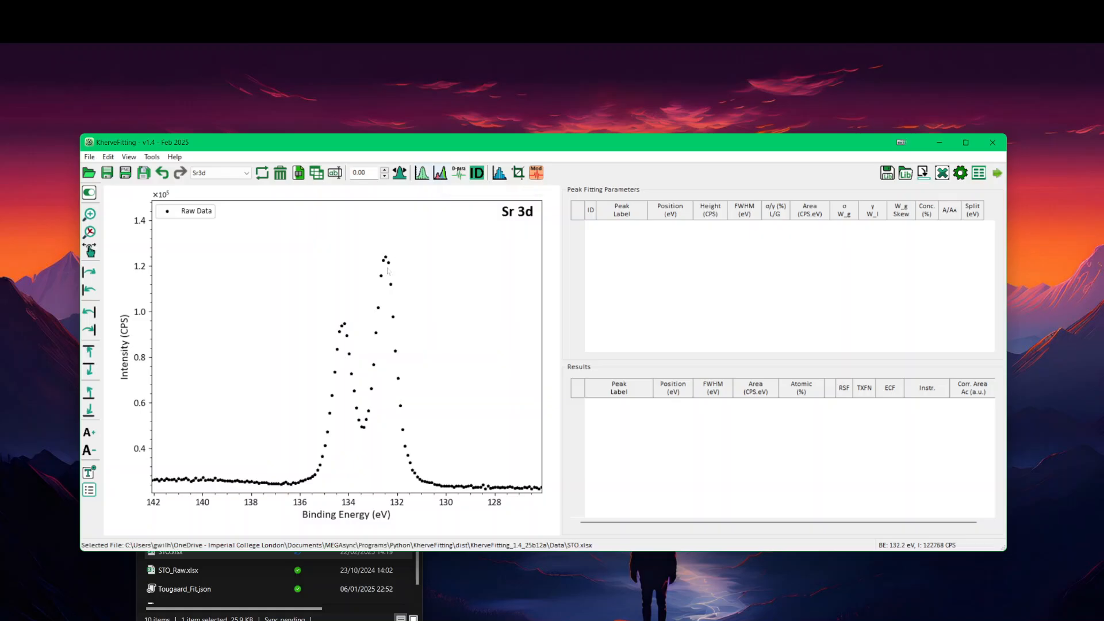
left_click(441, 174)
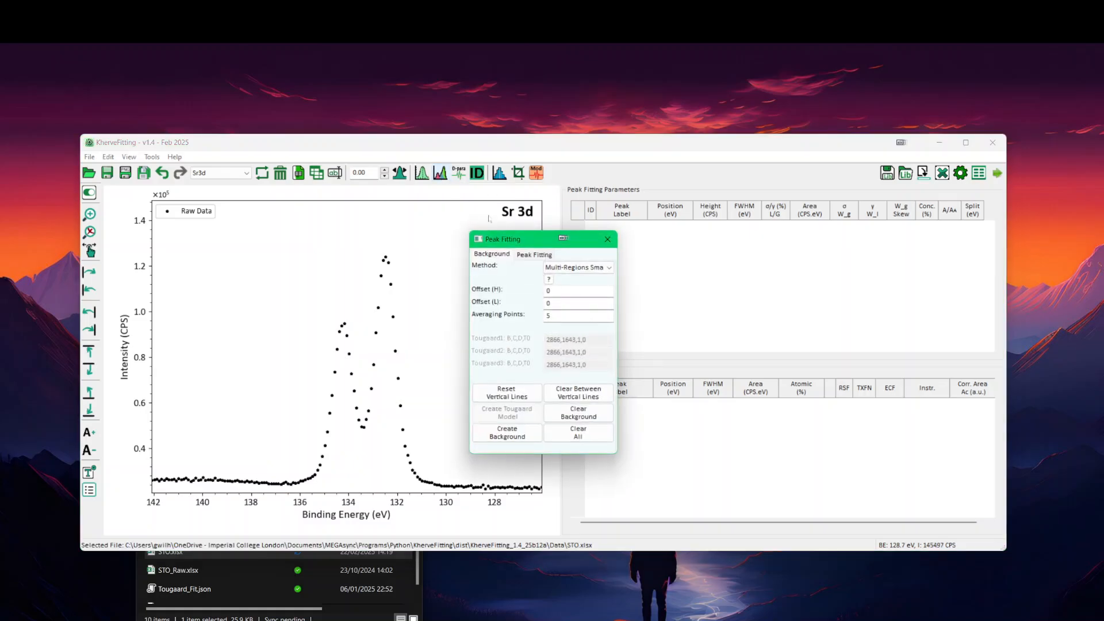
left_click_drag(510, 241, 627, 338)
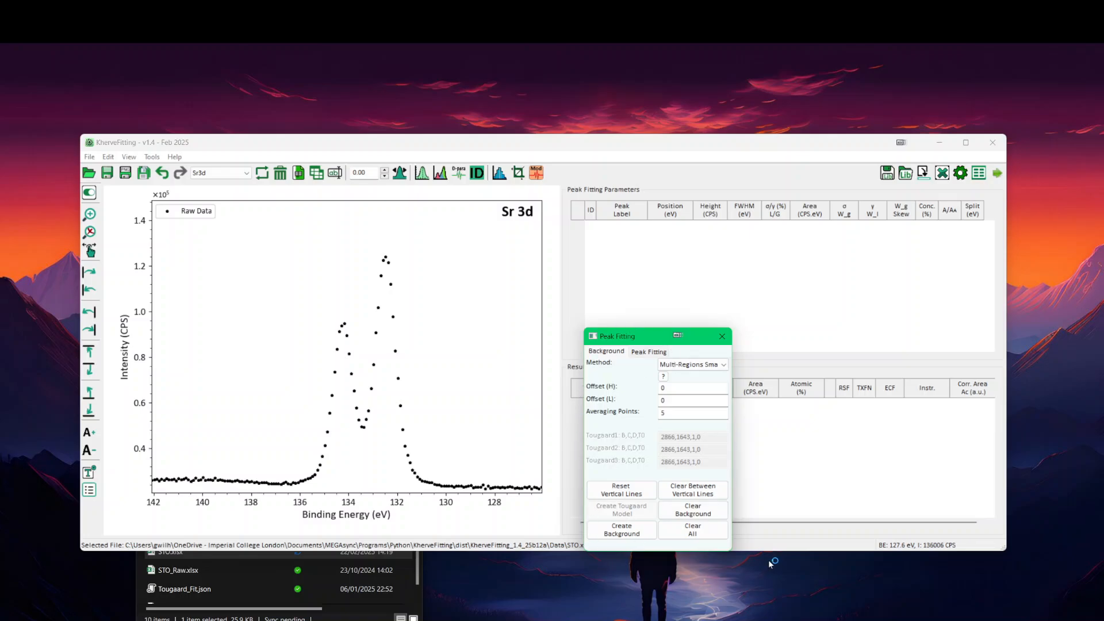
left_click_drag(618, 332, 642, 330)
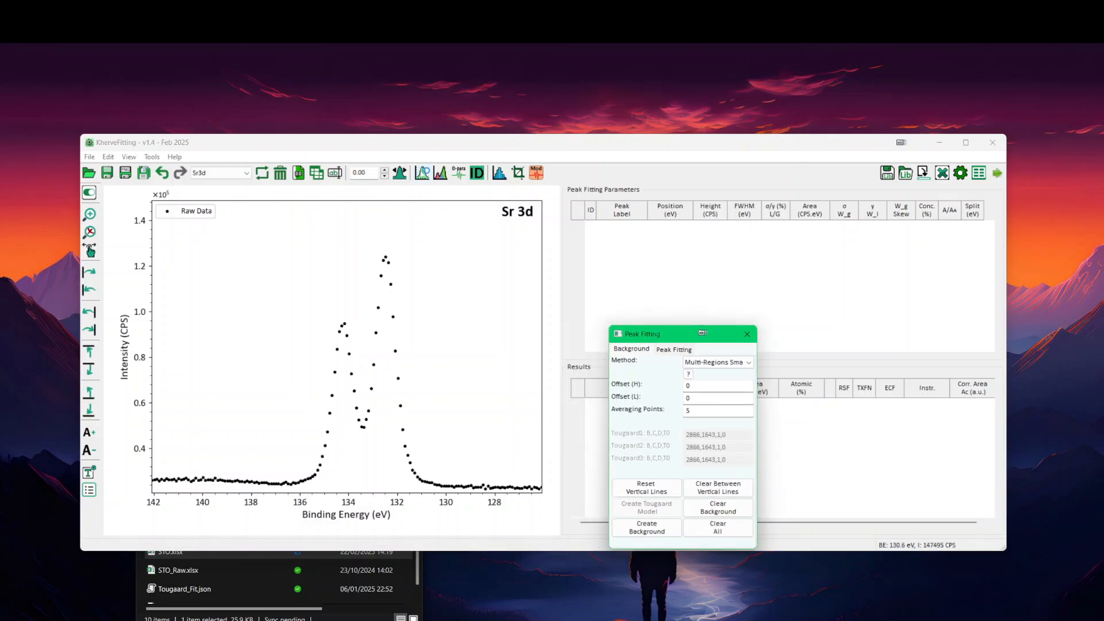
Step: Open the Measure Area window, place it beside the Peak Fitting window to compare their background options, and close it
left_click(422, 172)
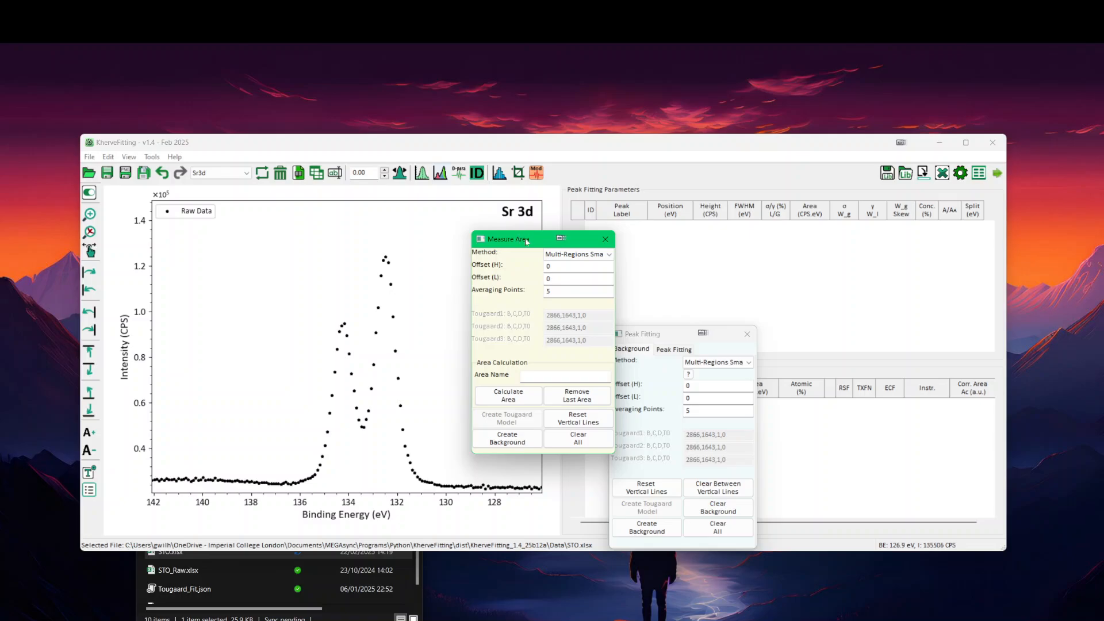
left_click_drag(527, 242, 518, 341)
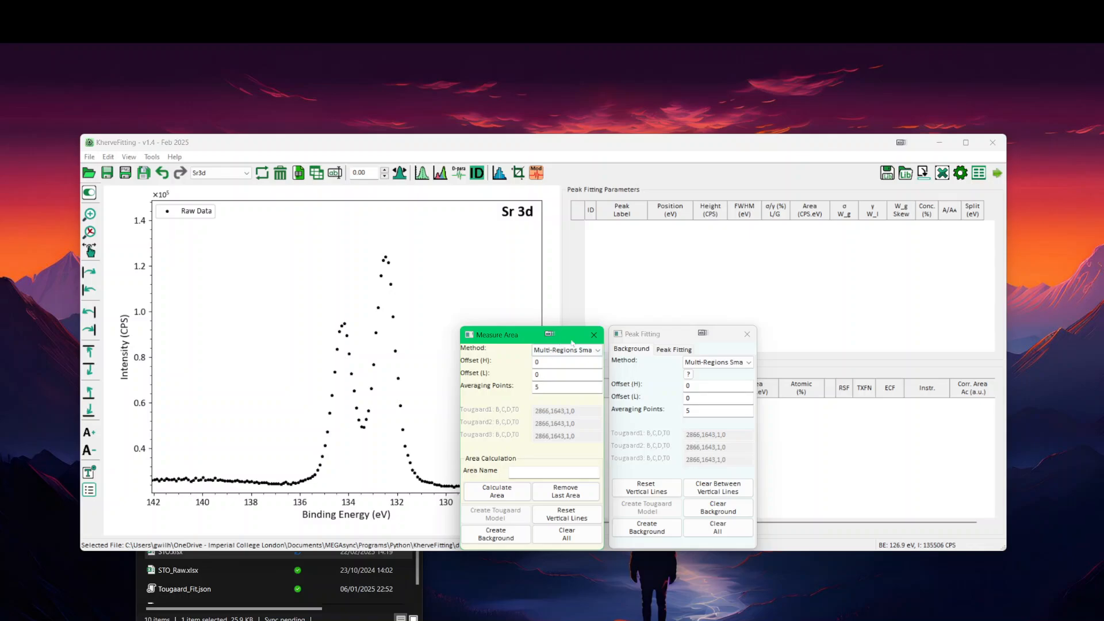
left_click(594, 335)
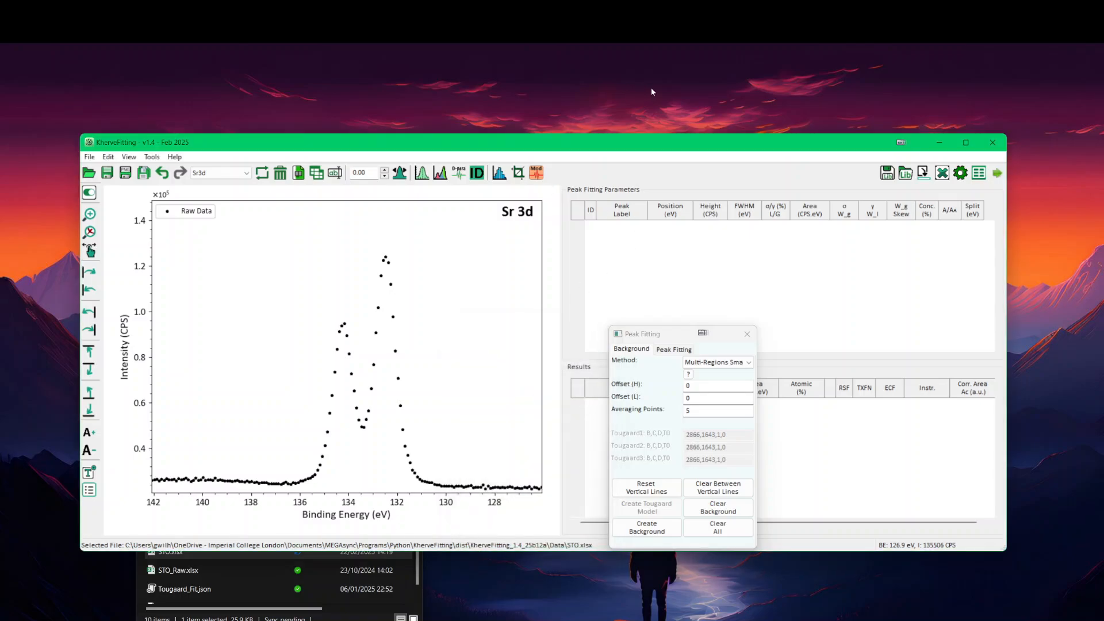
Step: Move the Peak Fitting window nearer the plot and review the available background methods, keeping Multi-Regions Smart
left_click_drag(653, 334, 618, 327)
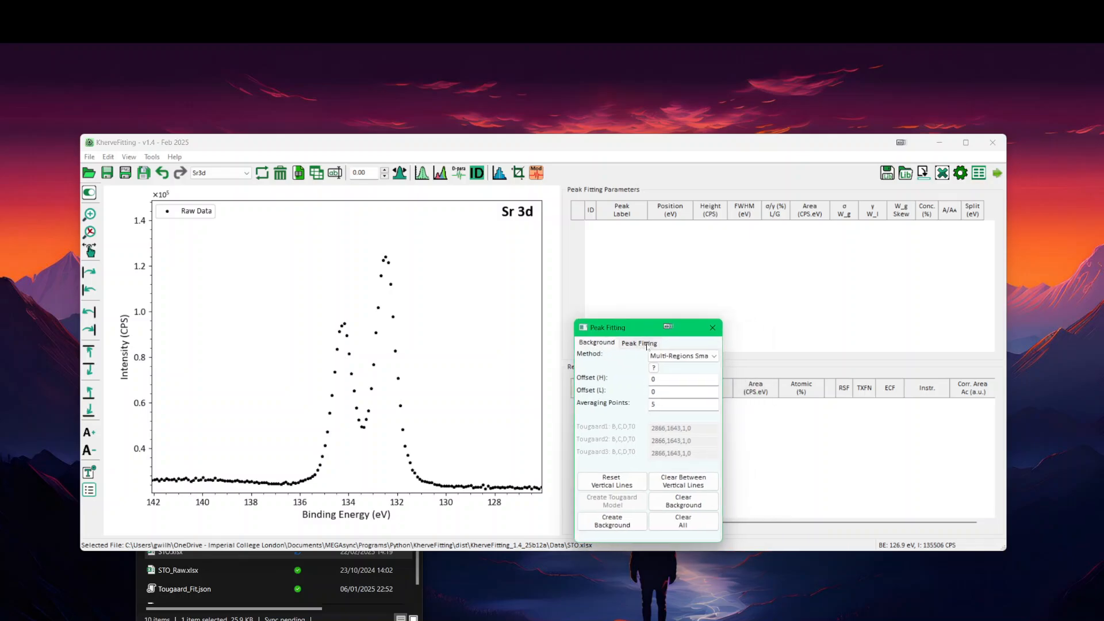
left_click_drag(650, 328, 652, 336)
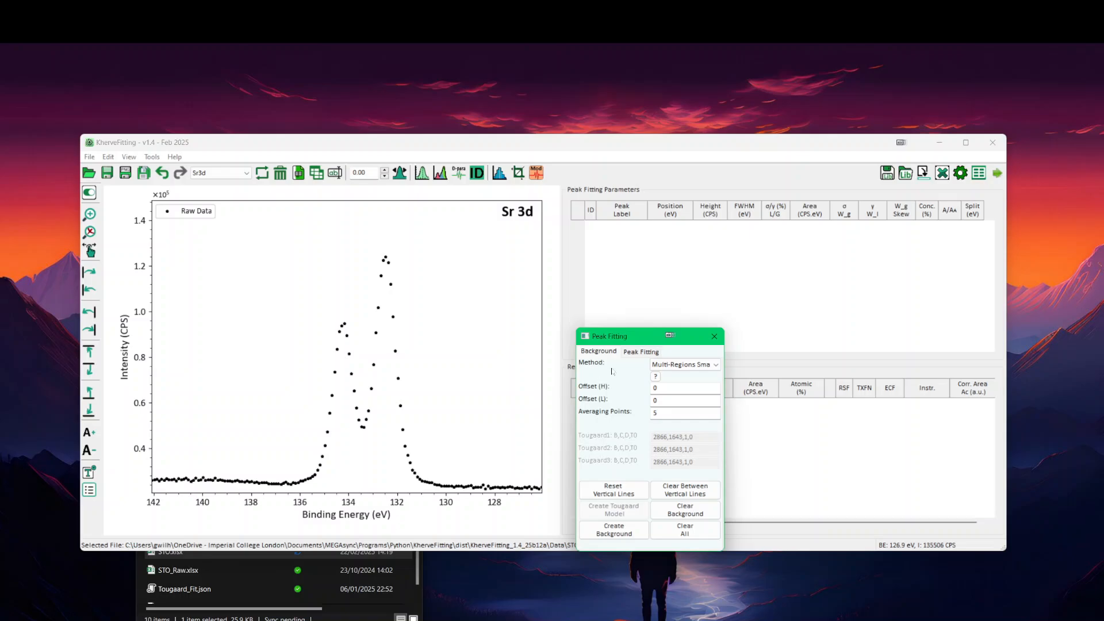
left_click(675, 364)
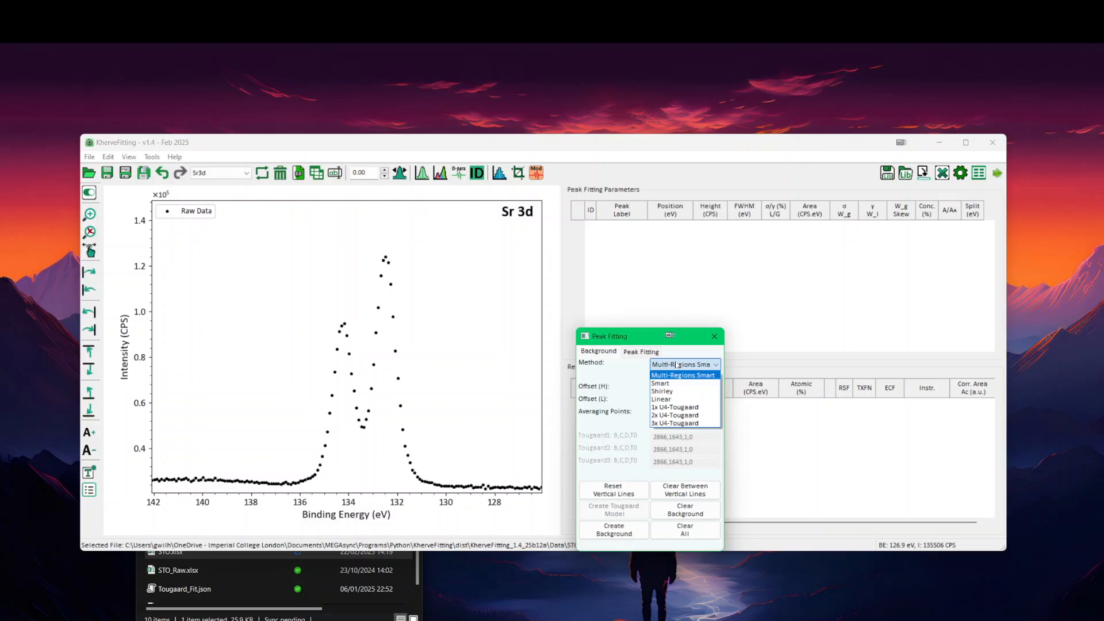
left_click(676, 365)
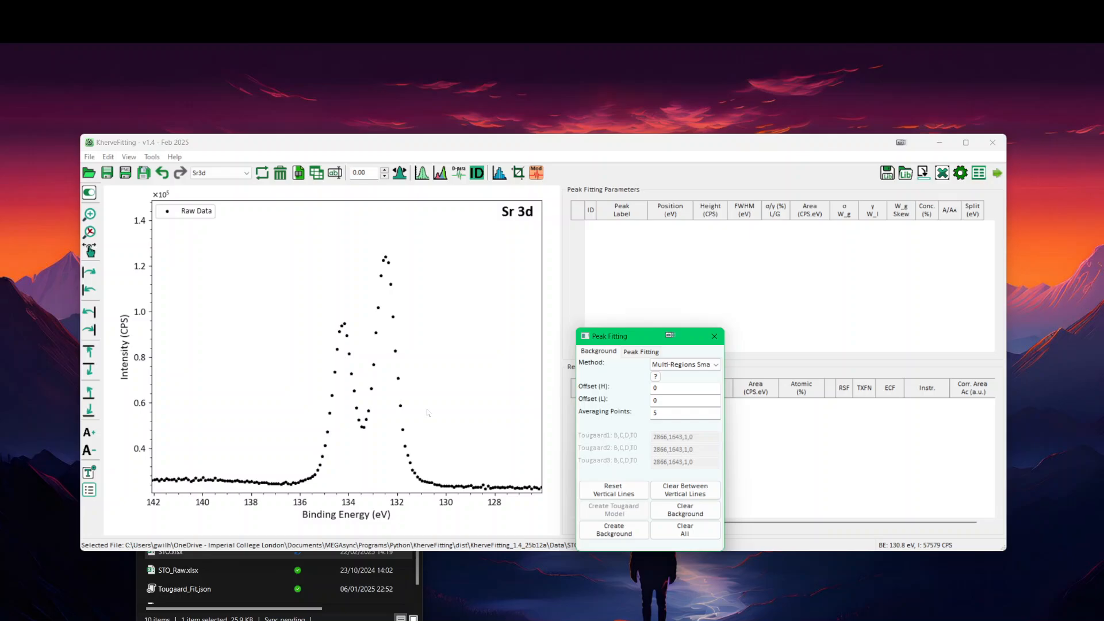
Step: Magnify the baseline of the Sr 3d spectrum by lowering the plot's maximum intensity to about 4.3 × 10⁴ CPS
scroll(428, 414, "up", 10)
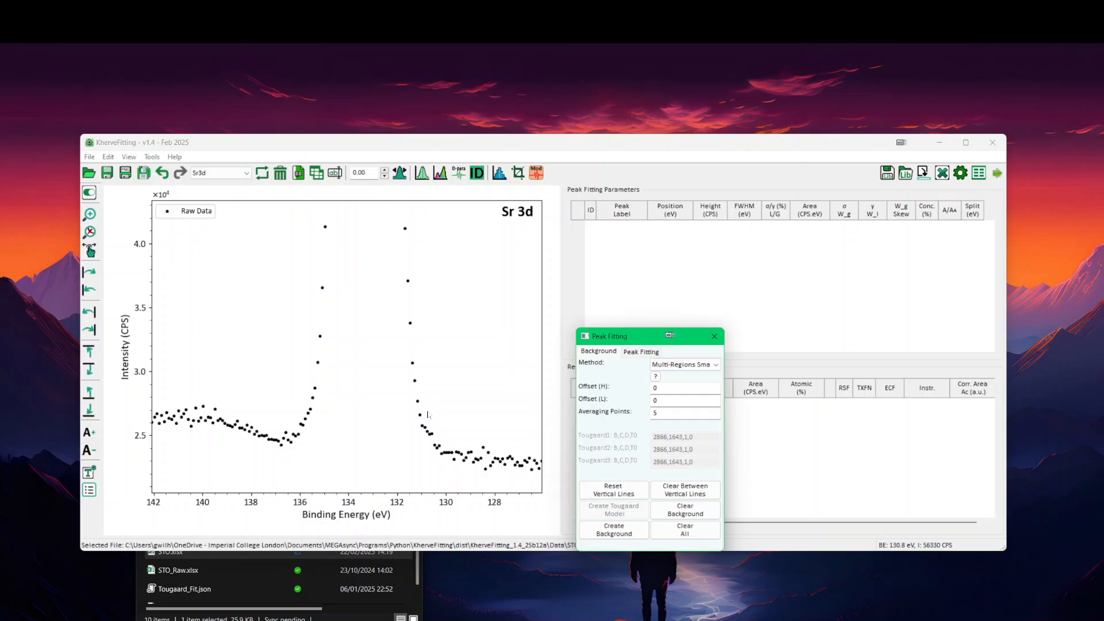
left_click(464, 414)
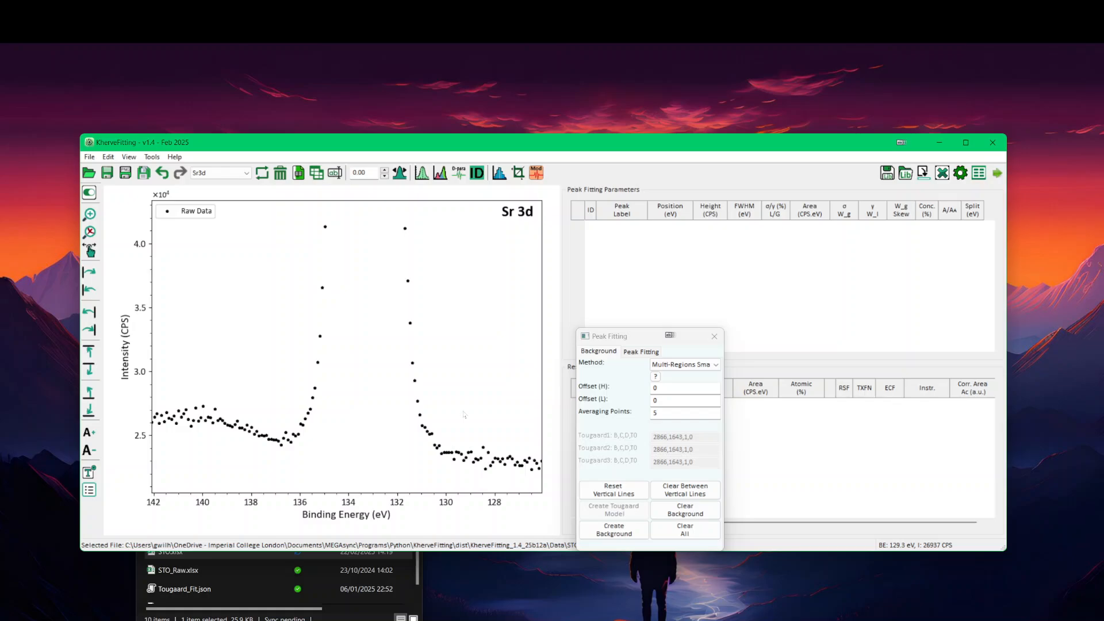
left_click(585, 356)
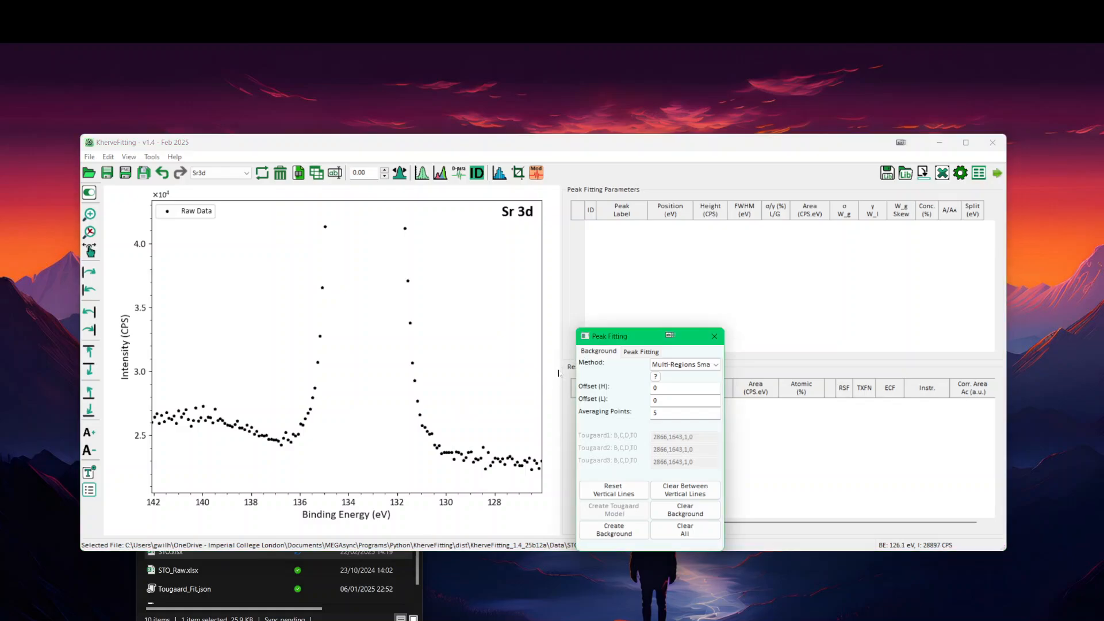
left_click(534, 440)
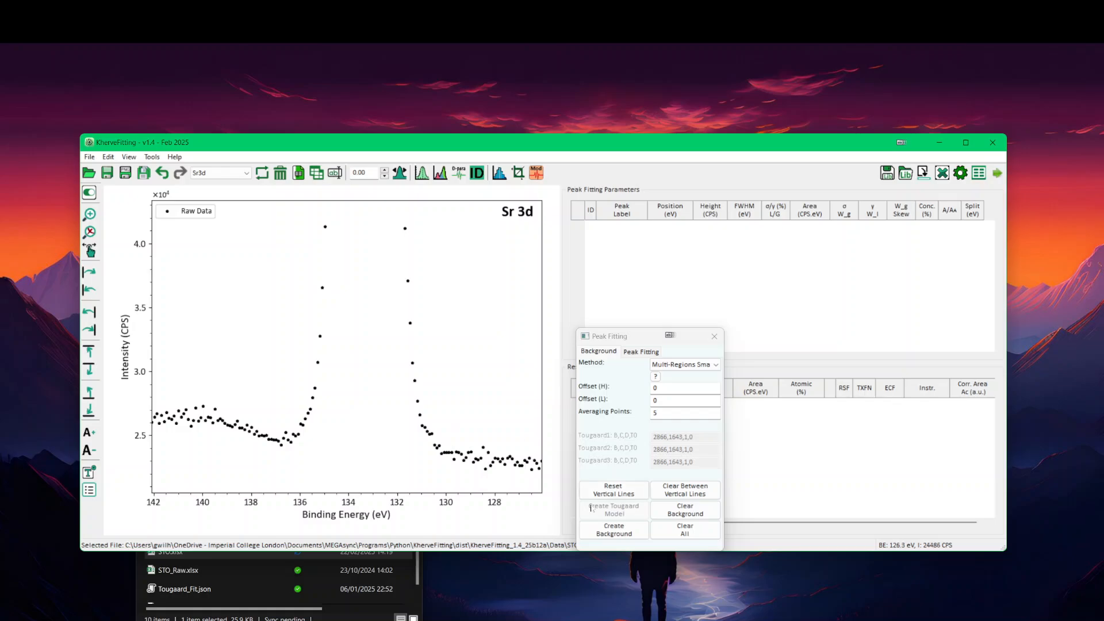
Step: Reset the vertical limit lines on the Sr 3d plot and reopen the Peak Fitting window, placing it clear of the spectrum
left_click(599, 491)
left_click(458, 419)
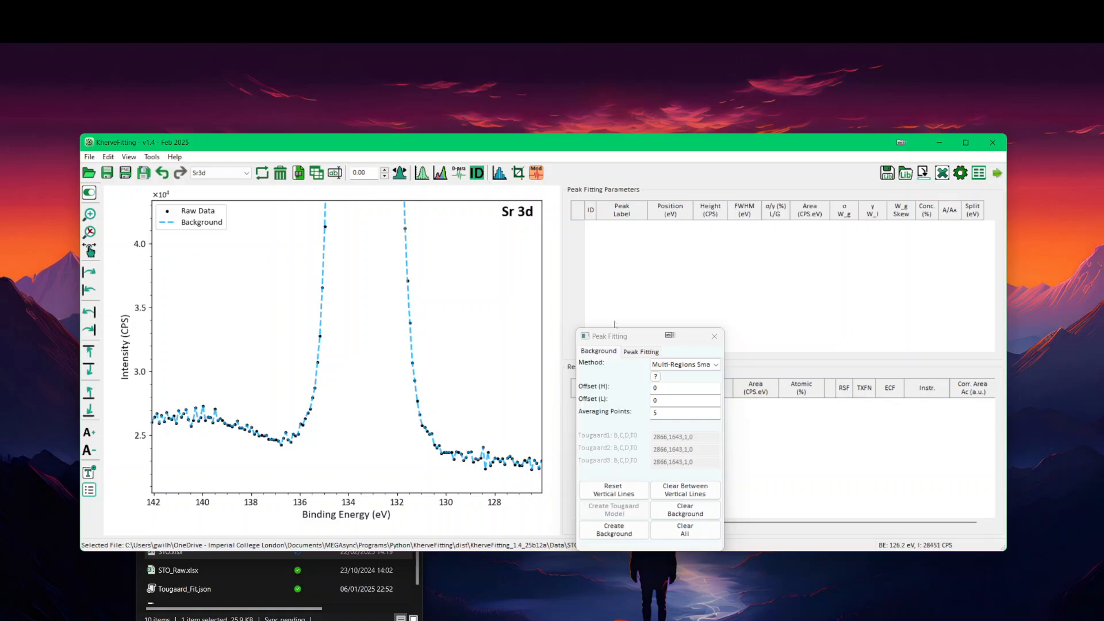
left_click(714, 336)
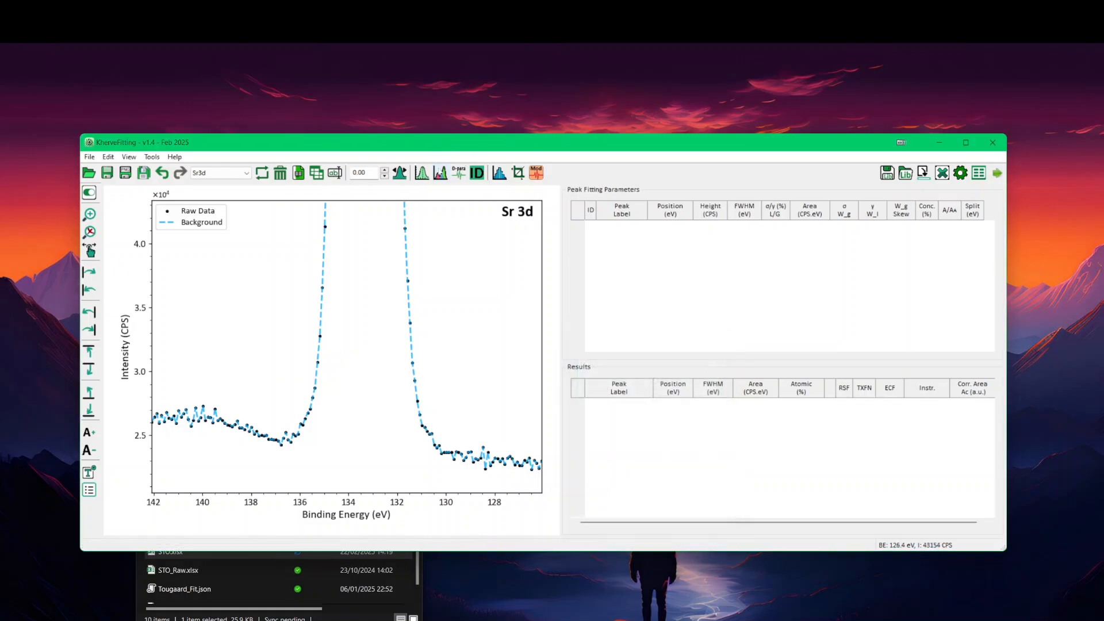
left_click(440, 173)
left_click_drag(514, 238, 620, 304)
Step: Create Multi-Regions Smart backgrounds over two adjacent ranges, about 128.9 to 136.7 eV and about 136.7 to 141.8 eV
left_click(473, 406)
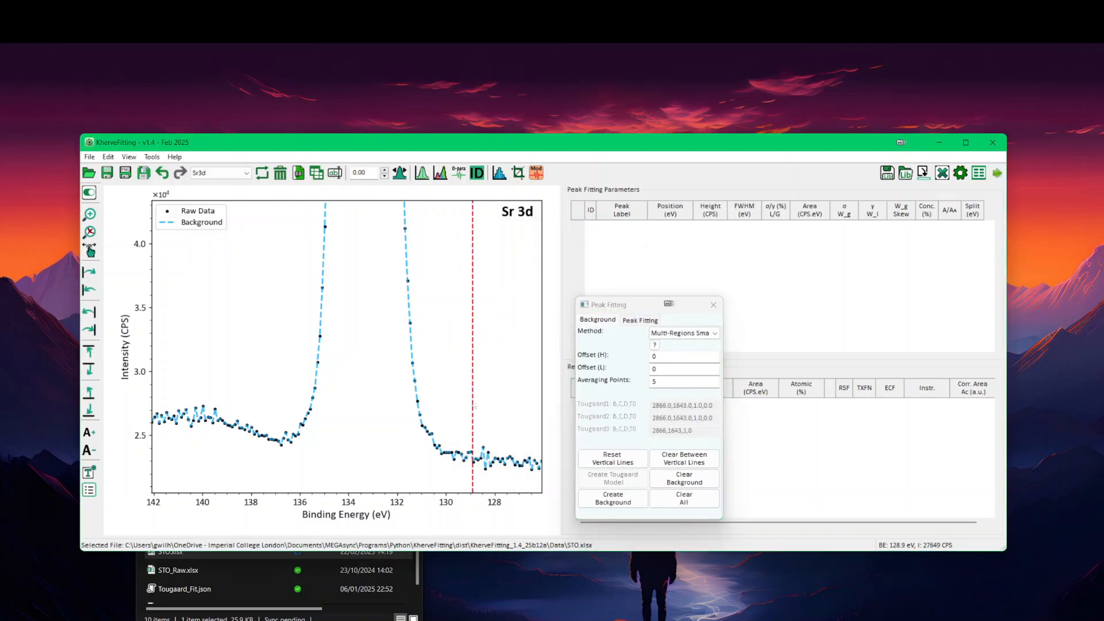
left_click(283, 416)
left_click(633, 503)
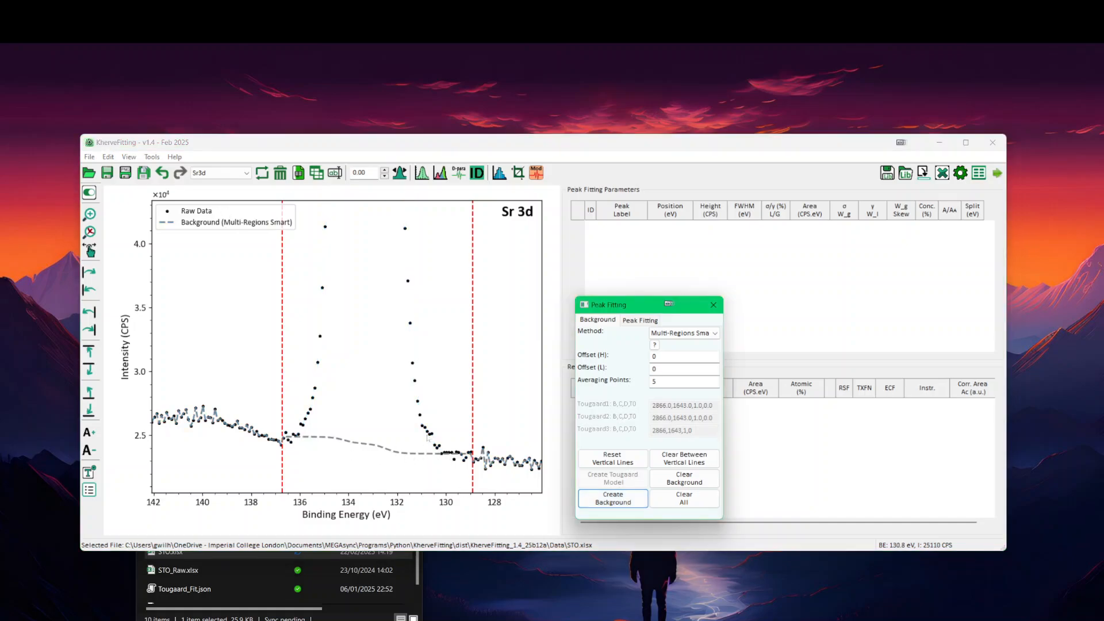
left_click_drag(472, 418, 158, 412)
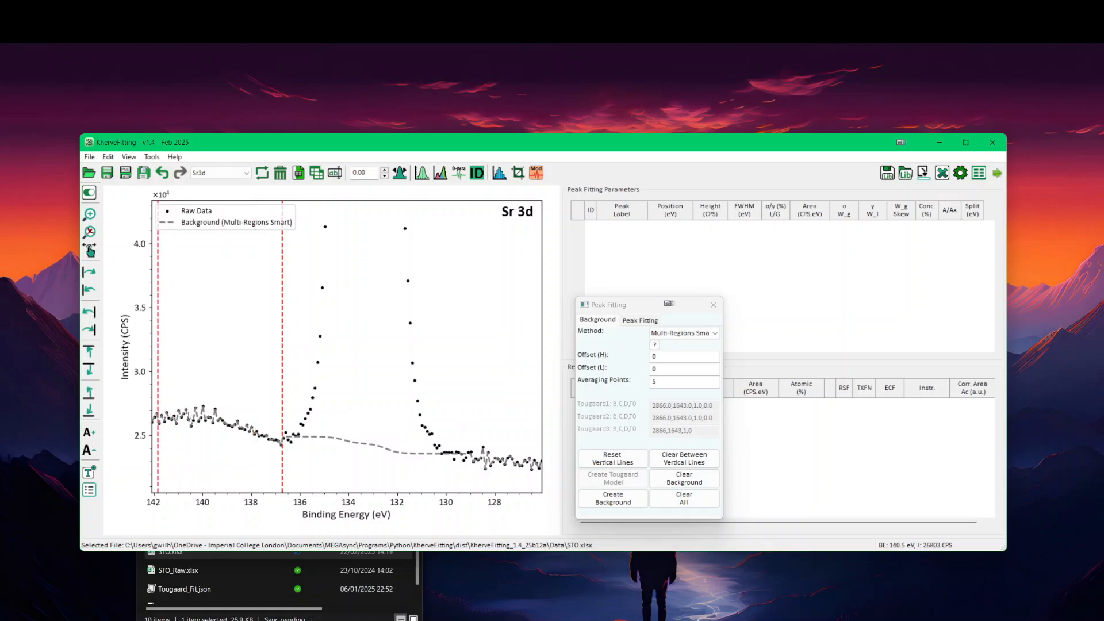
left_click(613, 498)
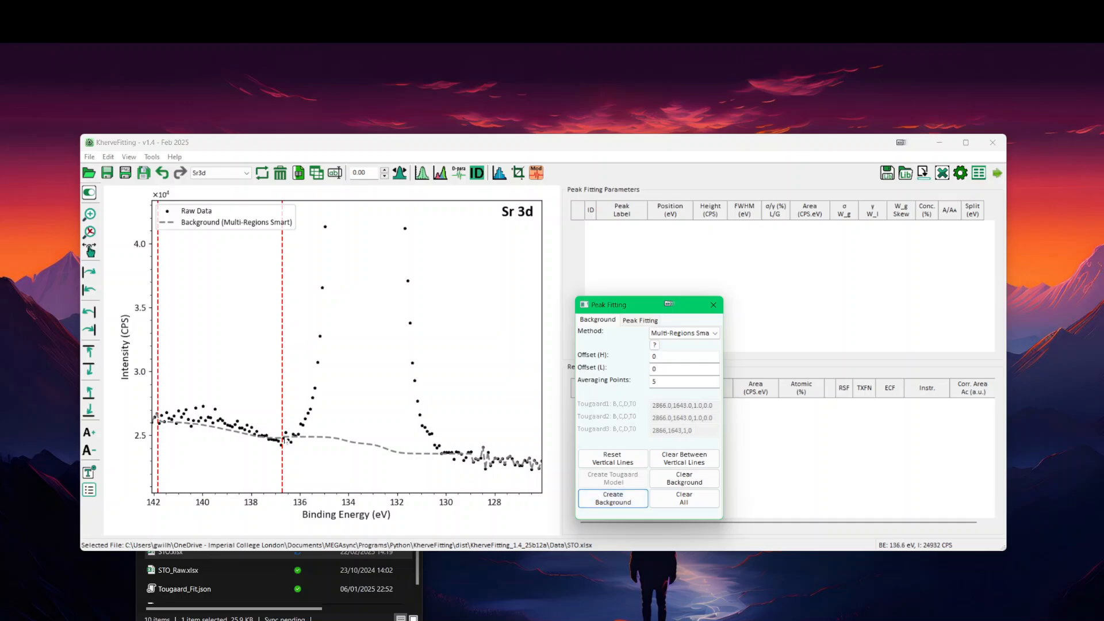
Step: Clear the Sr 3d background, restore the full intensity range of the plot, and clear all fitting data
left_click(677, 483)
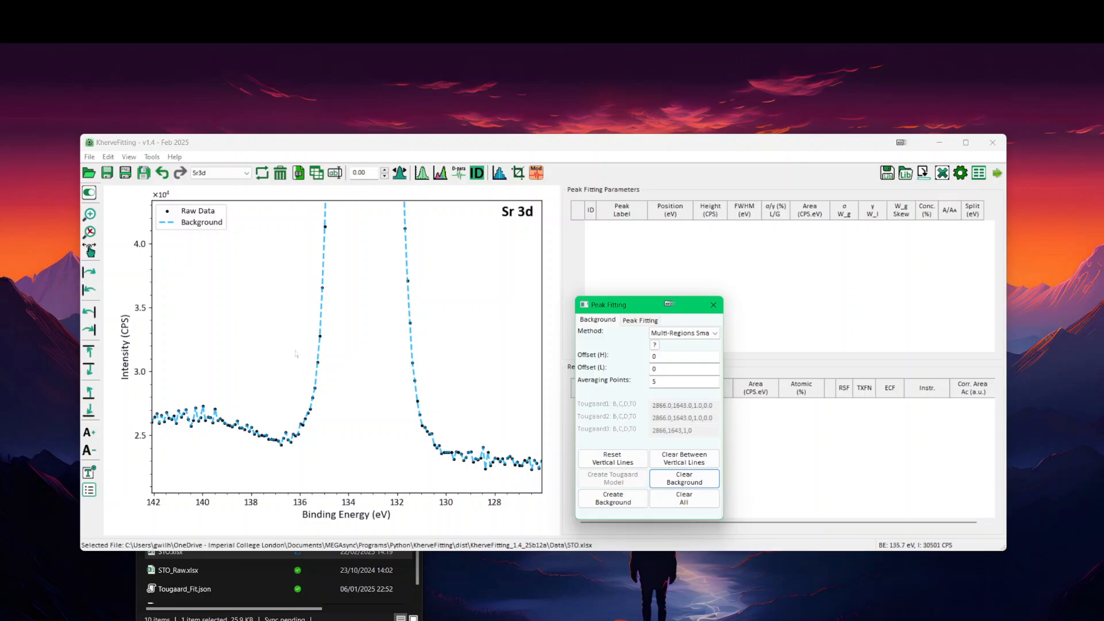
right_click(260, 307)
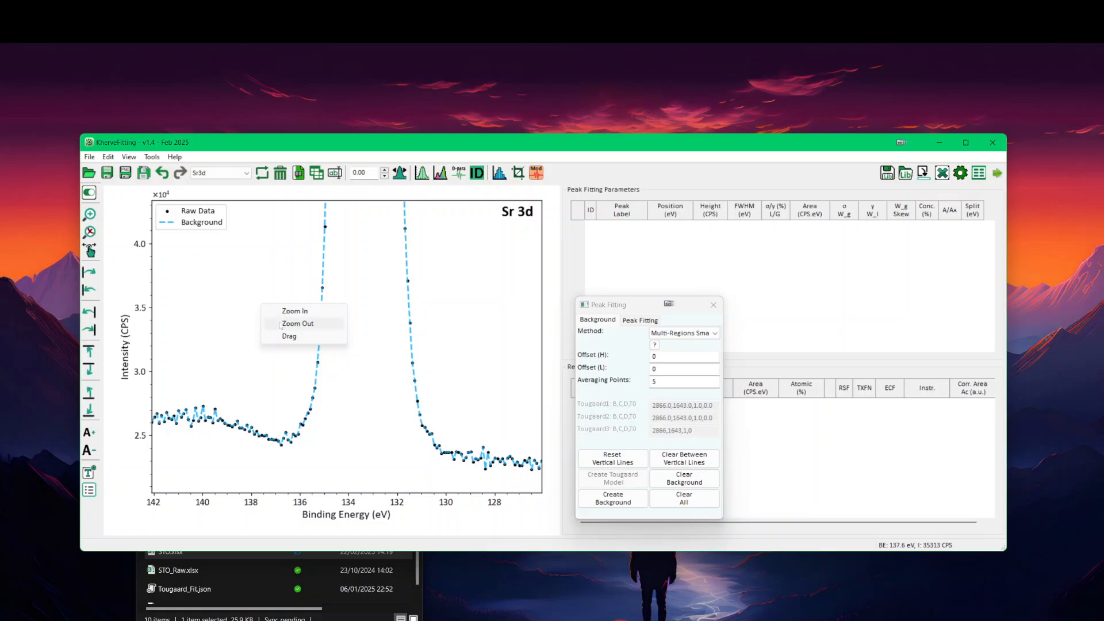
left_click(297, 324)
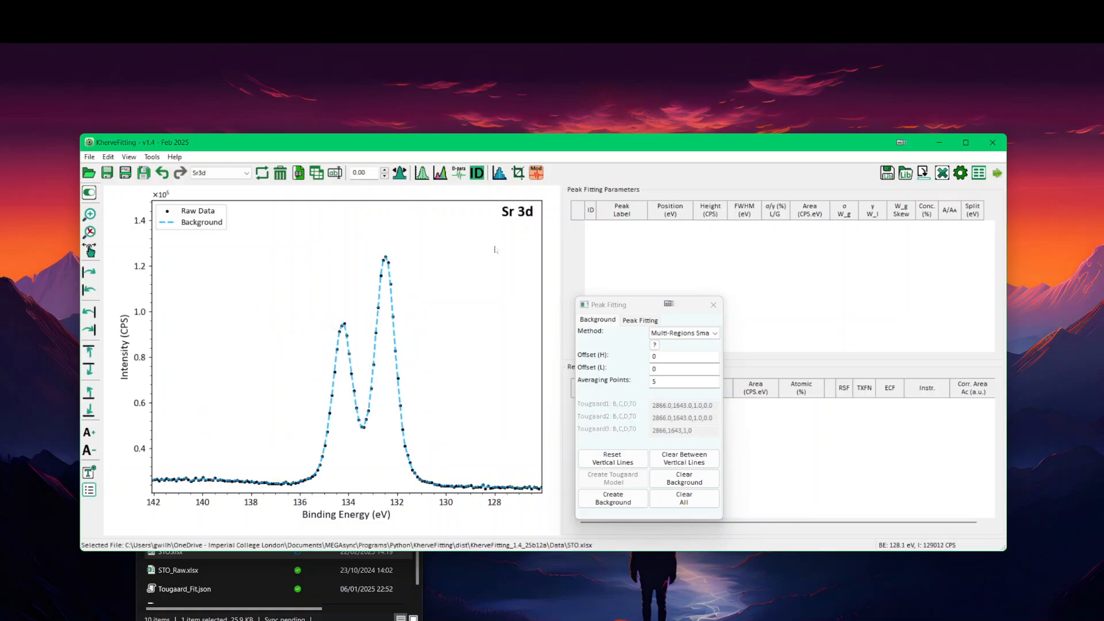
left_click(684, 495)
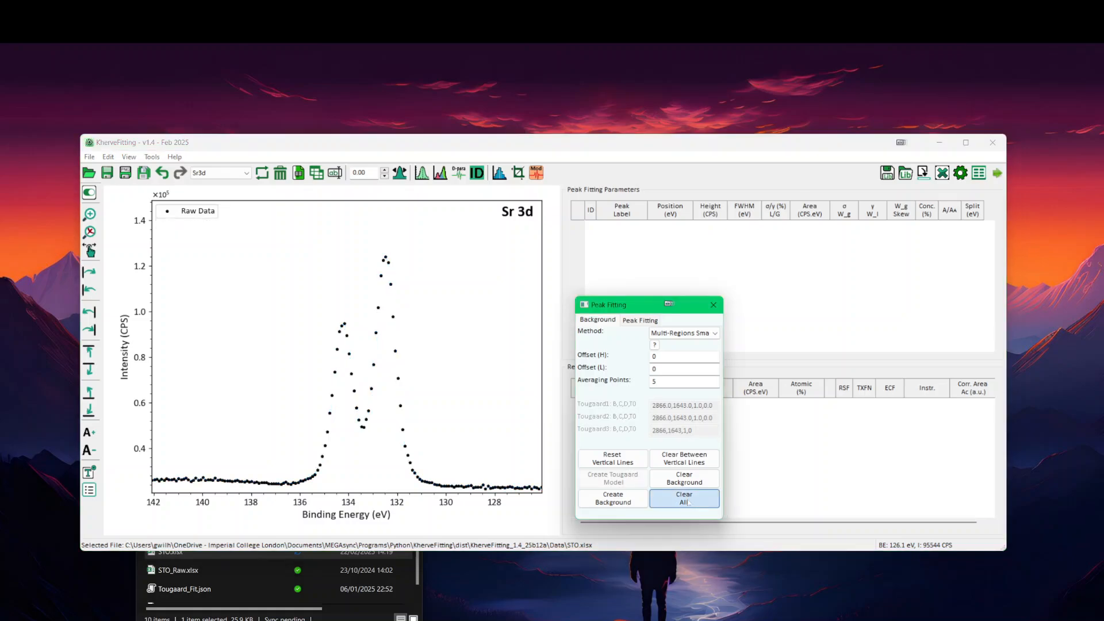
Step: Create a Multi-Regions Smart background between about 129.5 and 136.4 eV and magnify the baseline to inspect it
left_click(460, 440)
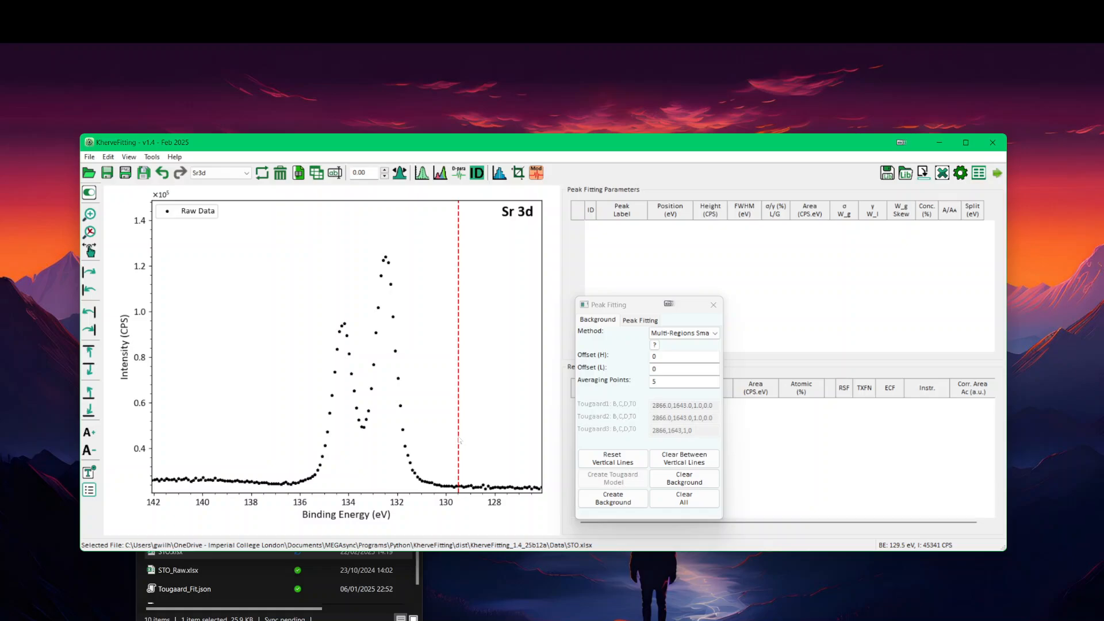
left_click(289, 439)
left_click(602, 498)
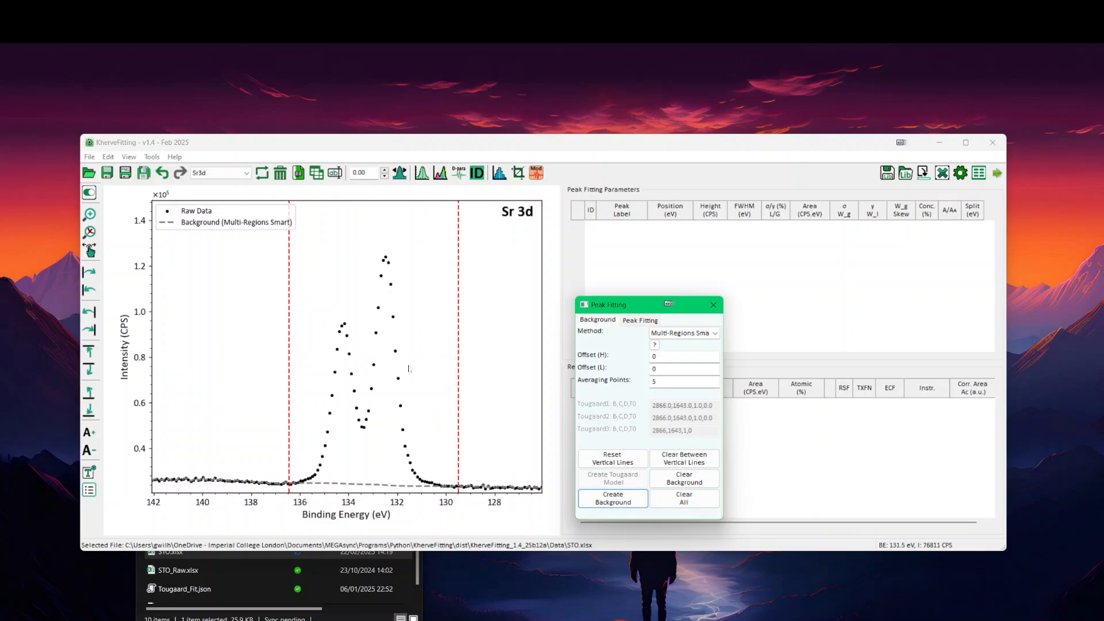
scroll(409, 369, "down", 18)
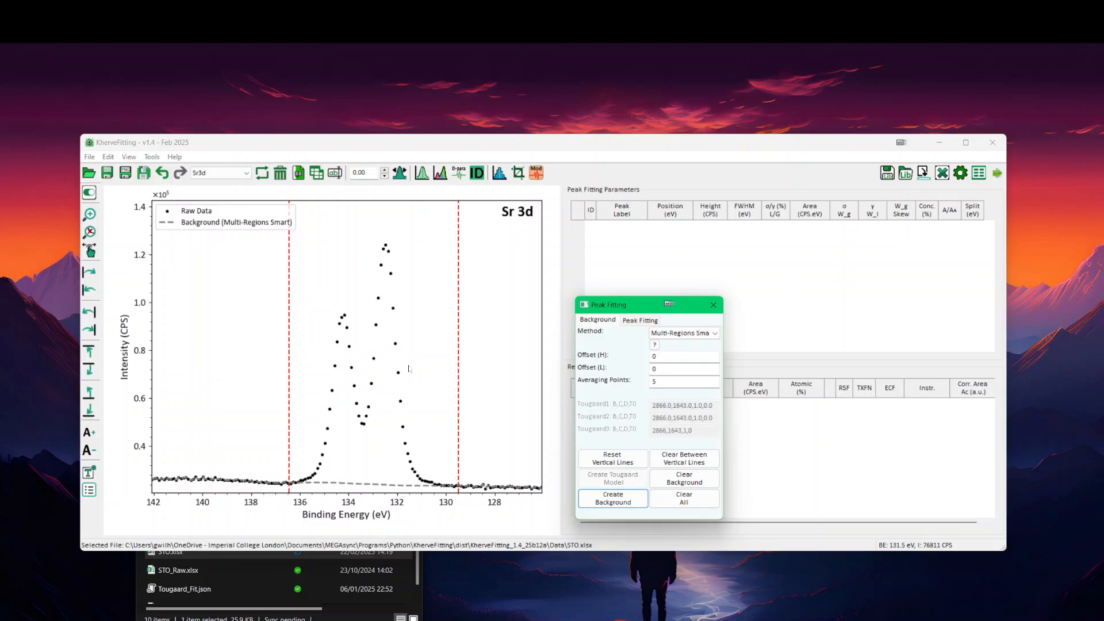
scroll(408, 369, "down", 2)
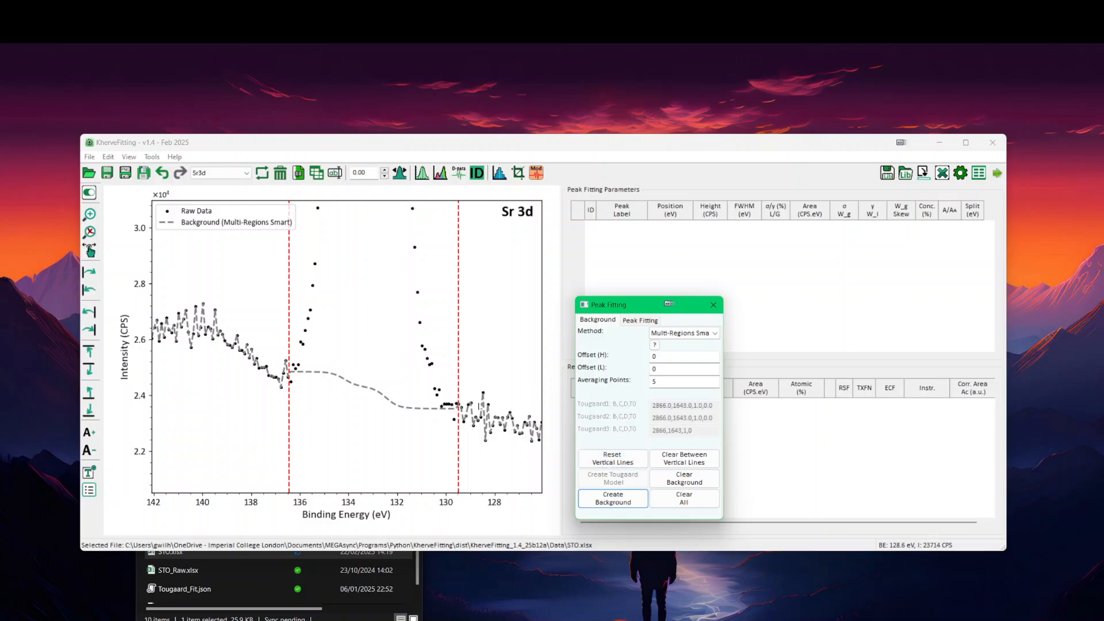
Step: Reset the vertical lines and recreate the background over a wider range, about 128.7 to 137 eV
left_click(626, 463)
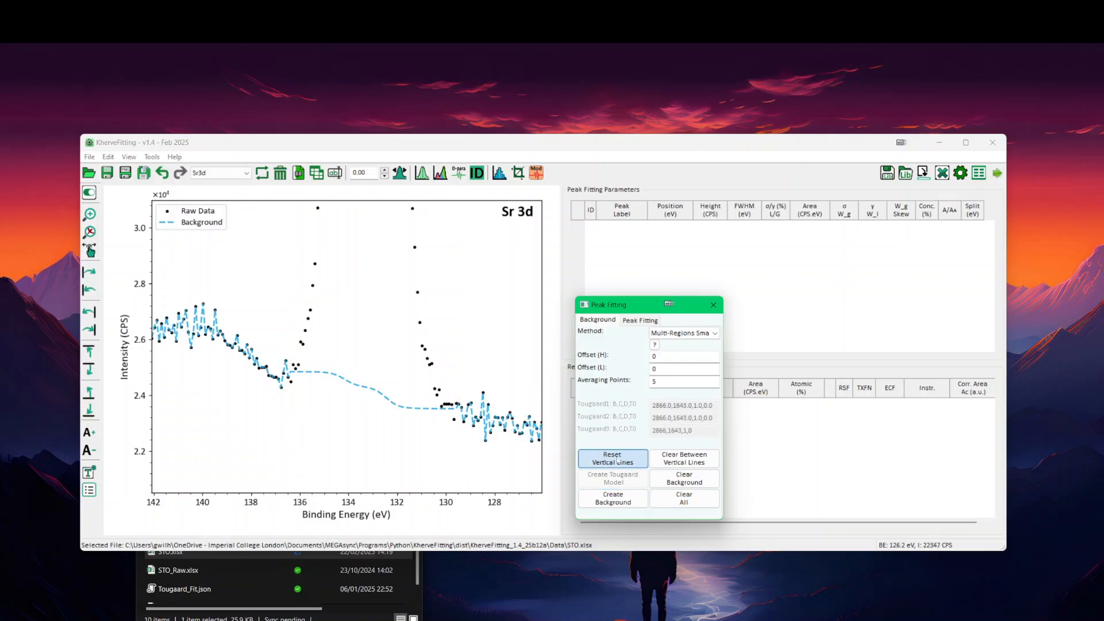
left_click(478, 397)
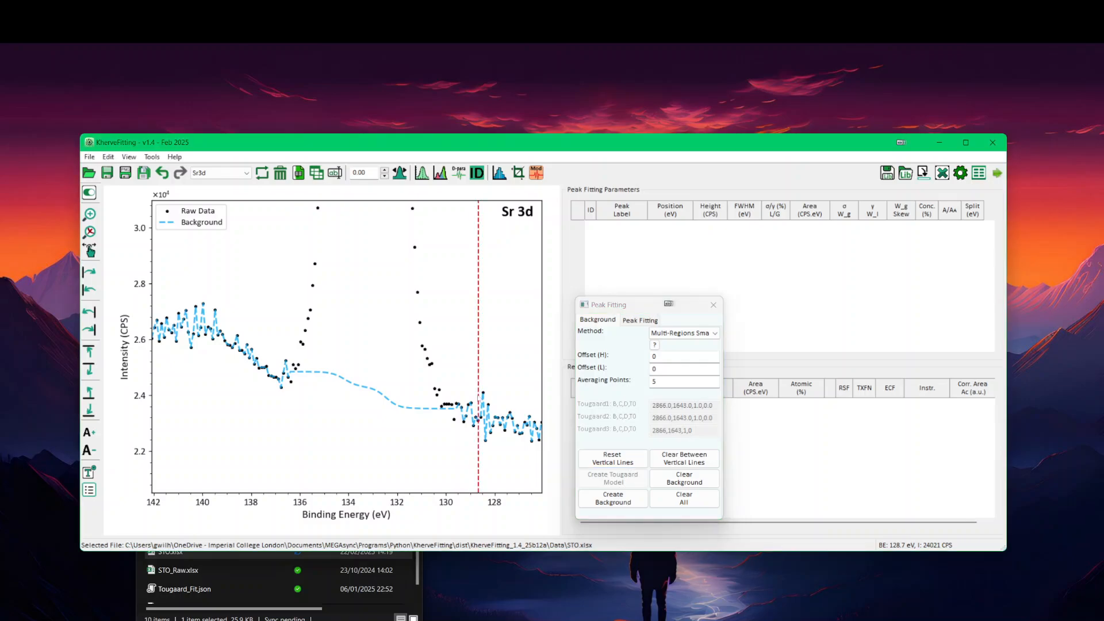
left_click(279, 388)
left_click(612, 498)
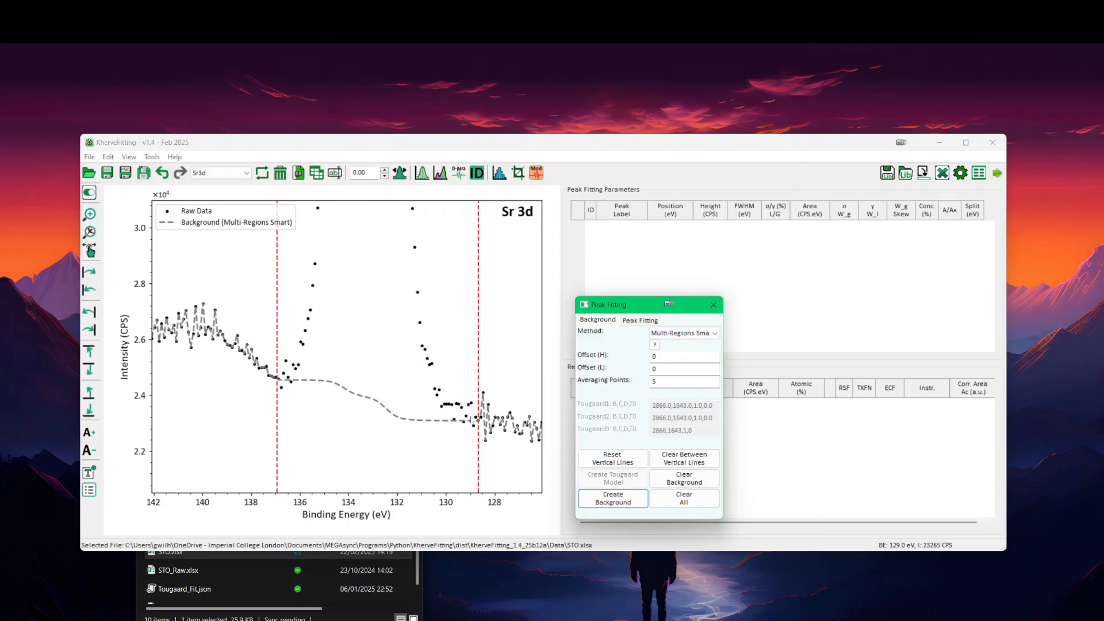
Step: Reset the limits to about 128.8 and 136.8 eV and adjust the background ends to offsets of -72.0 (H) and -195.3 (L)
left_click(626, 460)
left_click(478, 418)
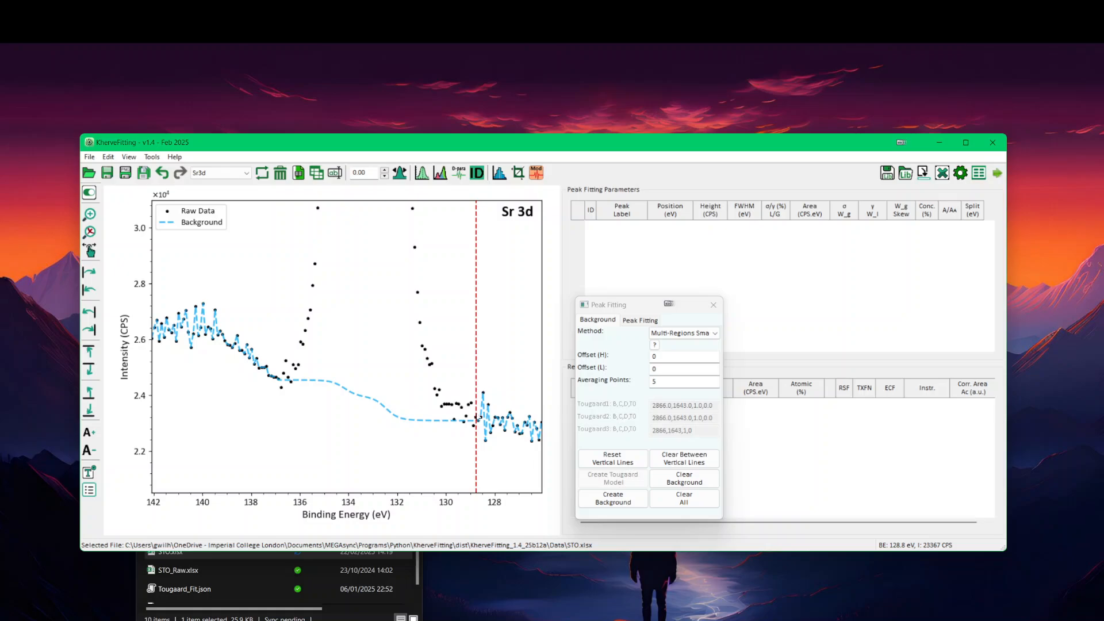
left_click(280, 380)
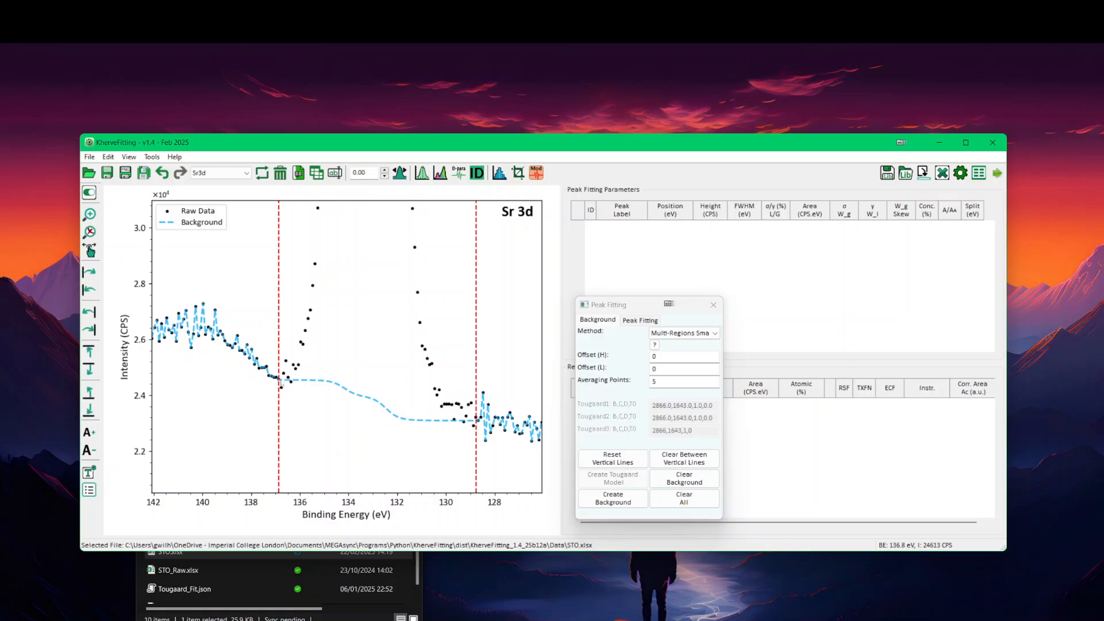
left_click_drag(281, 382, 288, 384)
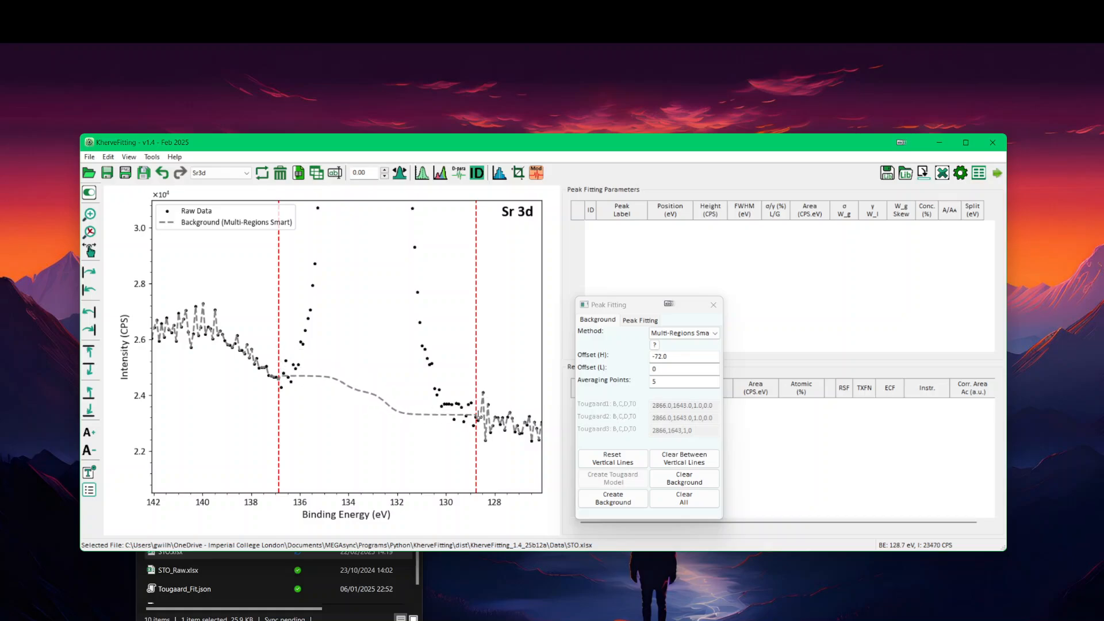
left_click_drag(479, 415, 477, 422)
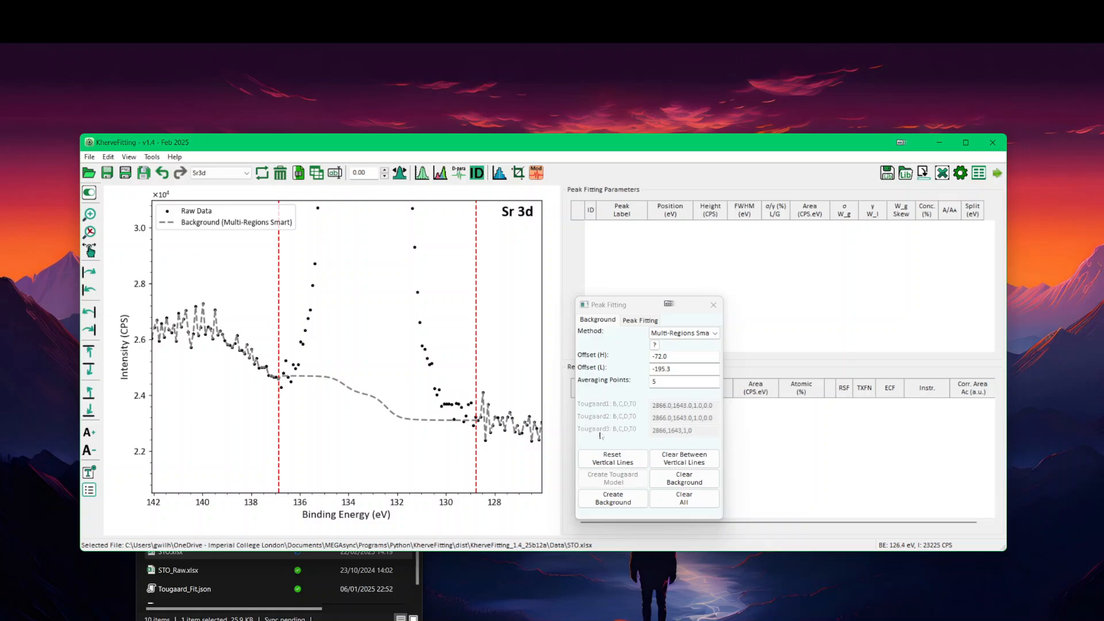
Step: Redefine the background range as about 126.6 to 136.9 eV and adjust its ends to offsets of -378.2 (H) and -67.6 (L)
left_click(611, 457)
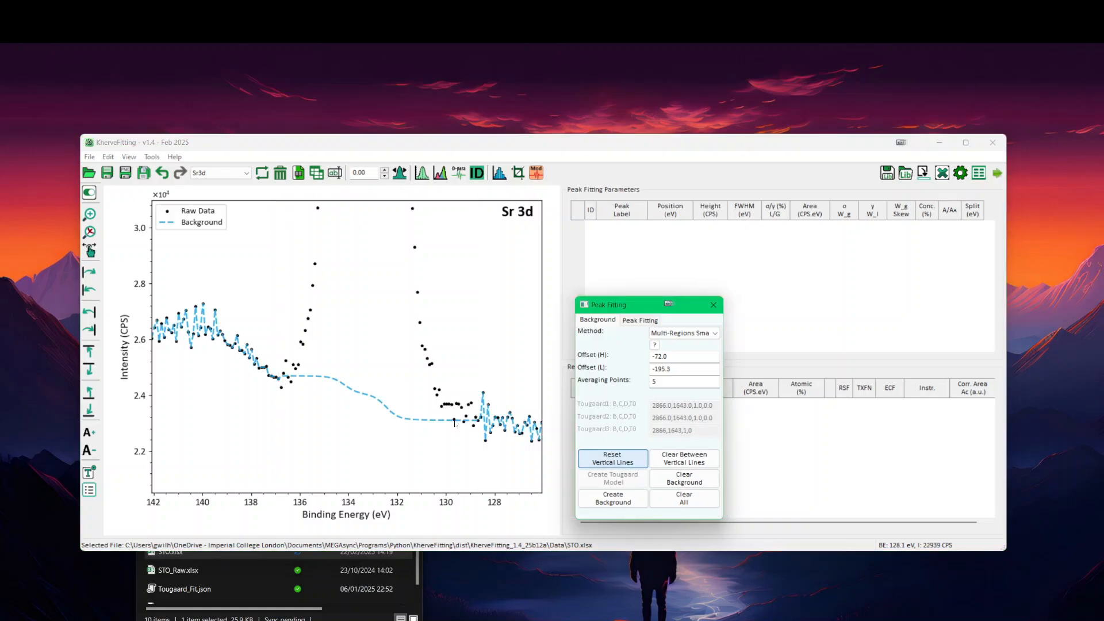
left_click(279, 378)
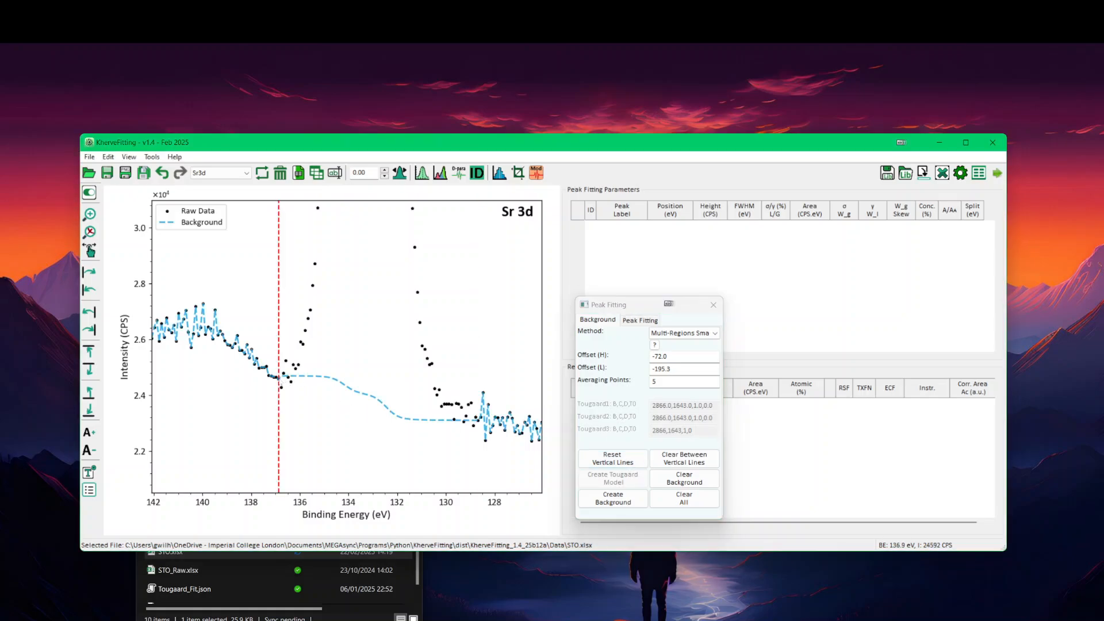
left_click(528, 402)
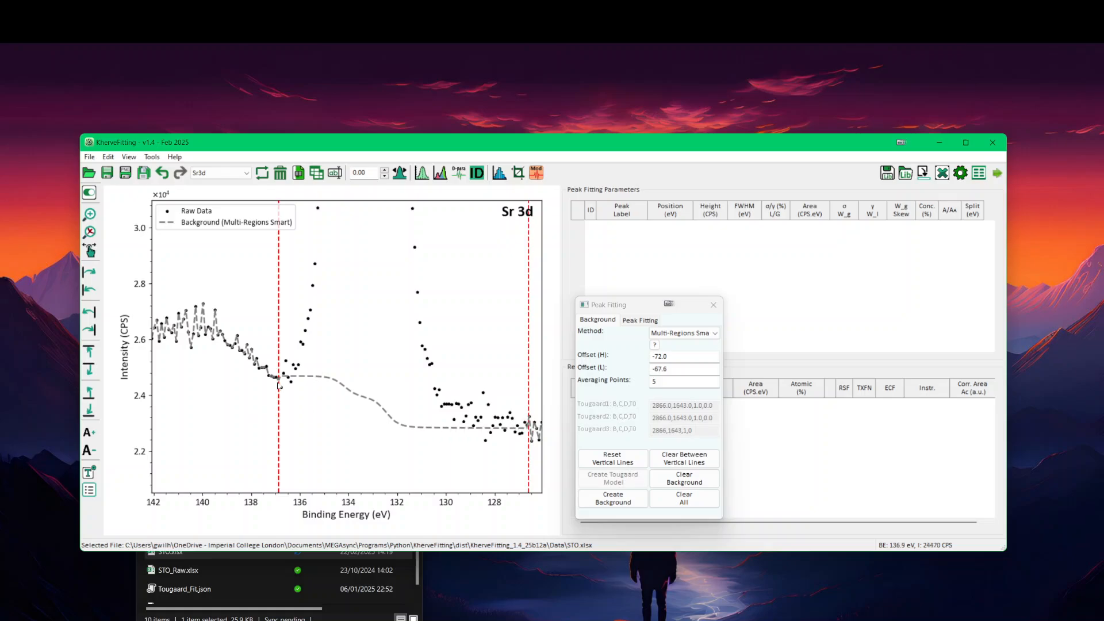
mouse_move(280, 379)
left_mouse_down()
mouse_move(281, 389)
mouse_move(283, 372)
left_mouse_up()
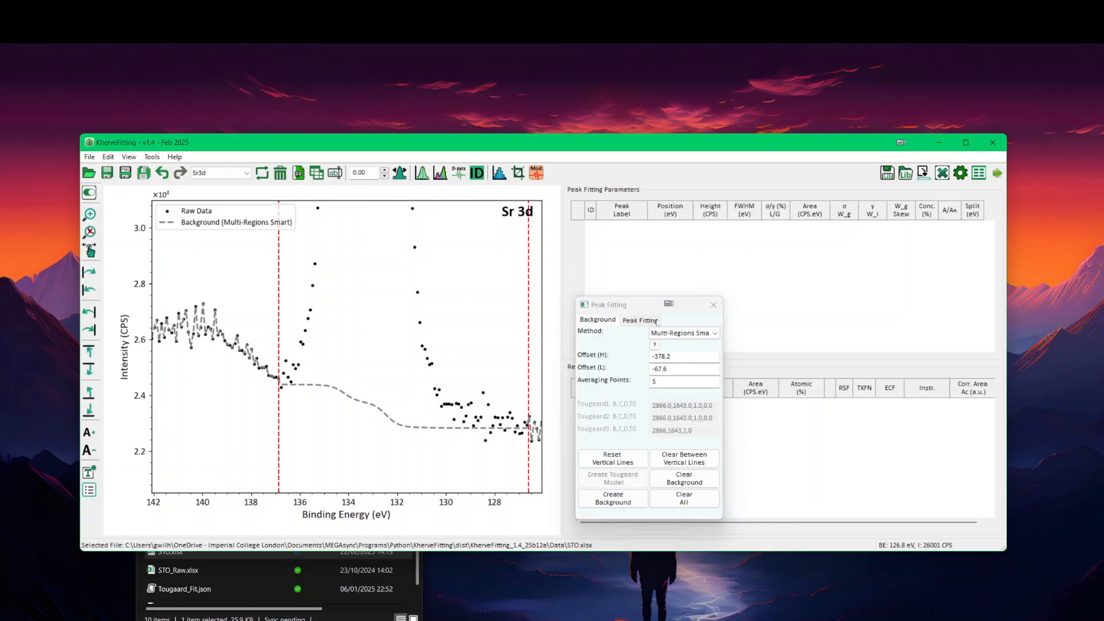
Step: Show the full Sr 3d peaks and review the available fitting models, keeping GL (Area) for the peak fit
left_click(634, 319)
right_click(373, 279)
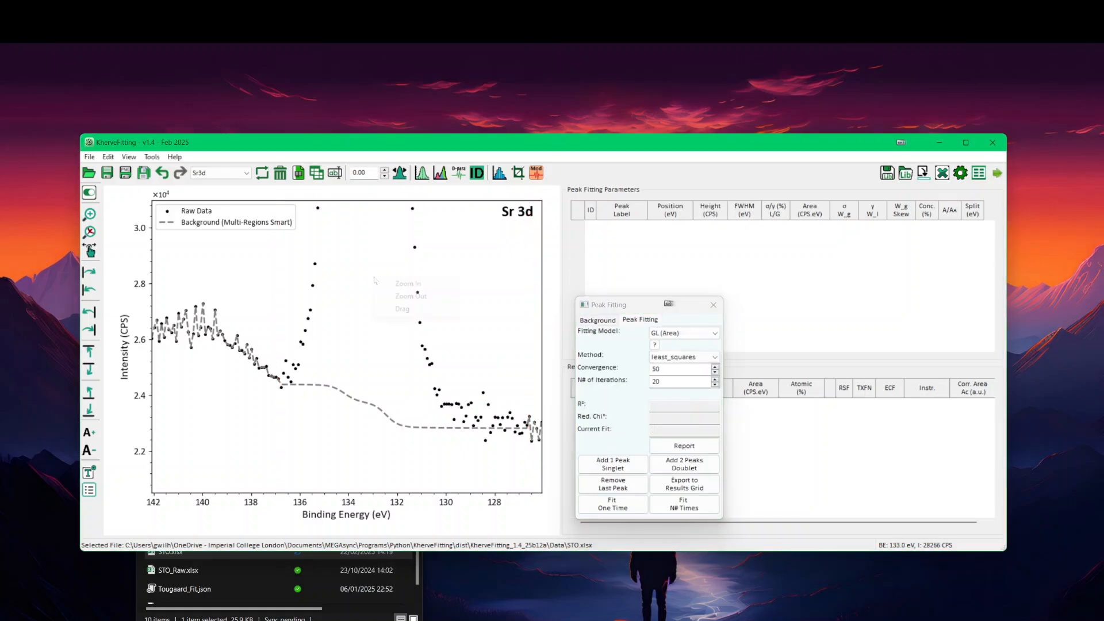
left_click(403, 296)
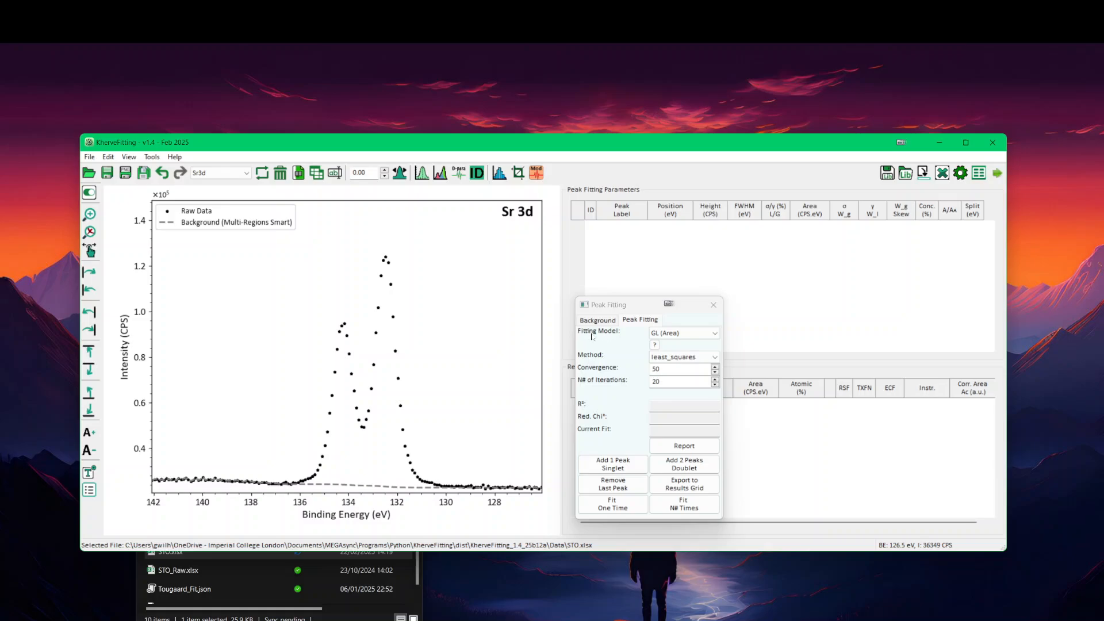
left_click(670, 334)
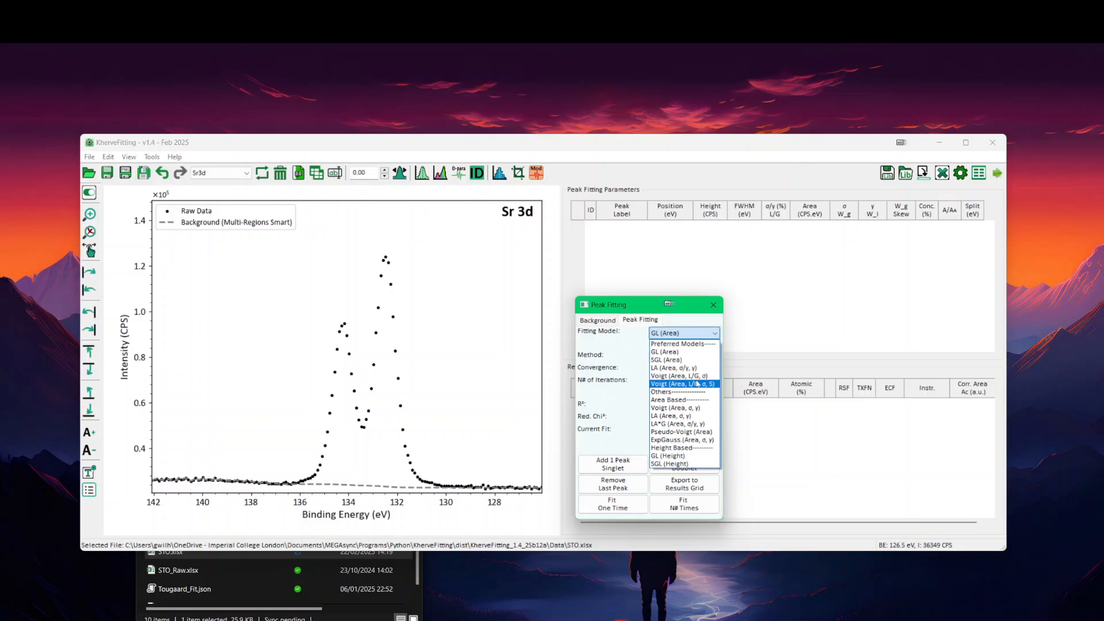
left_click(671, 356)
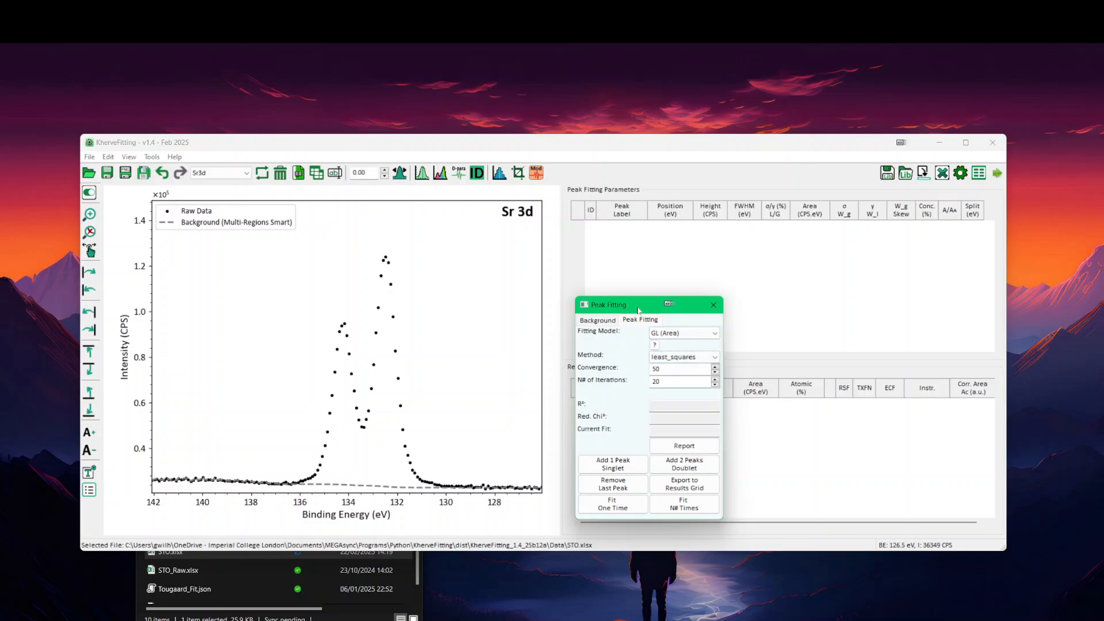
left_click_drag(639, 312, 678, 343)
left_click(724, 364)
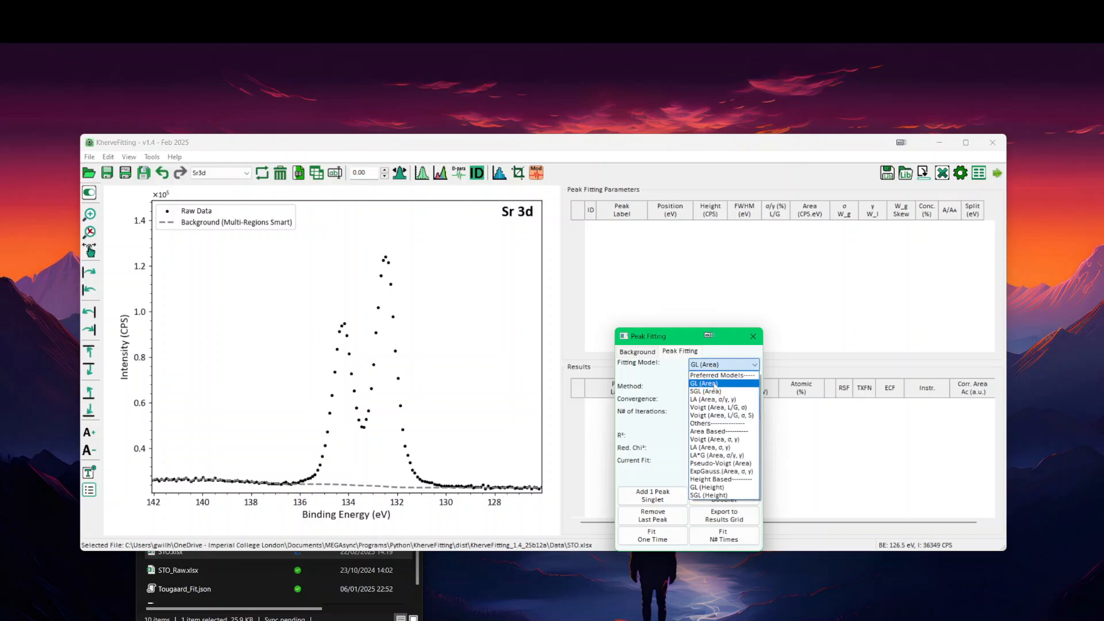
left_click(712, 383)
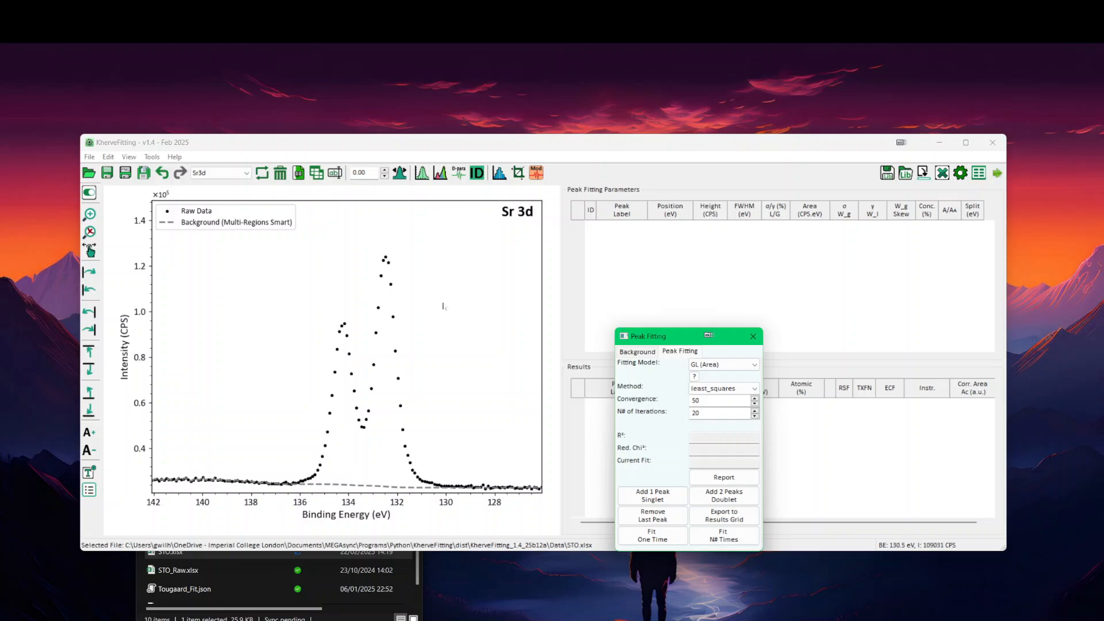
Step: Add a doublet to the Sr 3d spectrum and fit it repeatedly with 20 iterations using least_squares
left_click(723, 496)
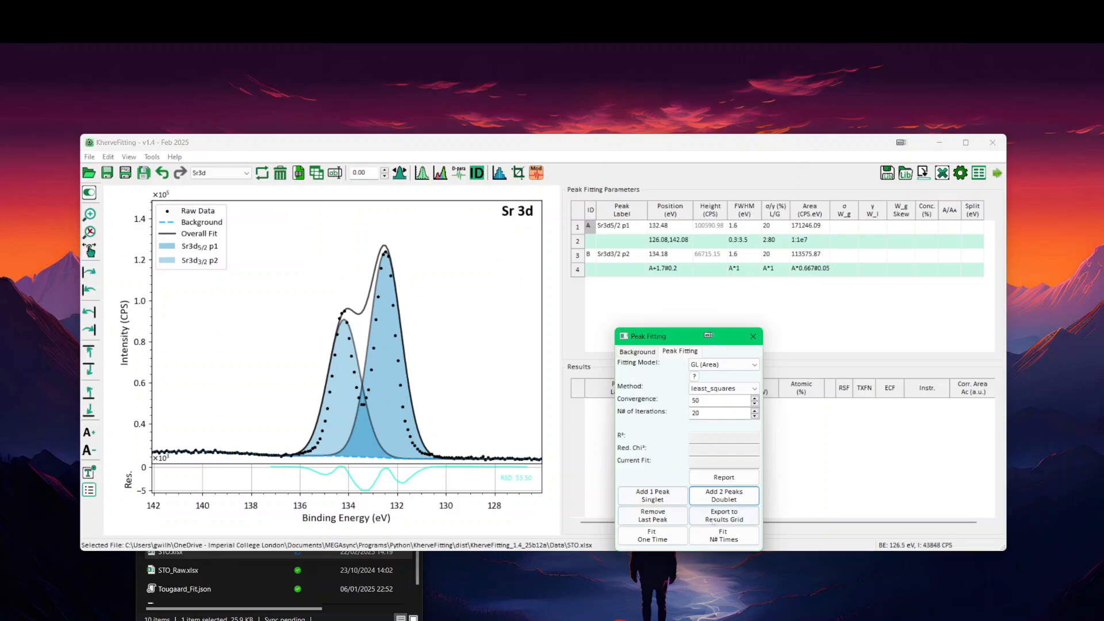
left_click(729, 536)
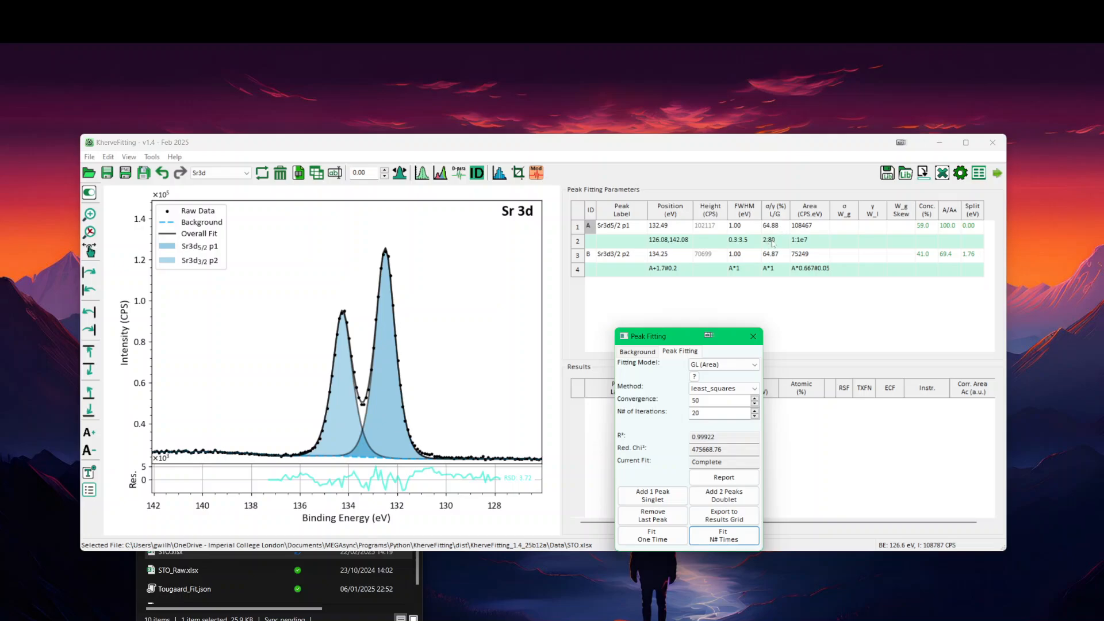
Step: Set the L/G constraint of the Sr3d5/2 p1 peak to Fixed
left_click(772, 243)
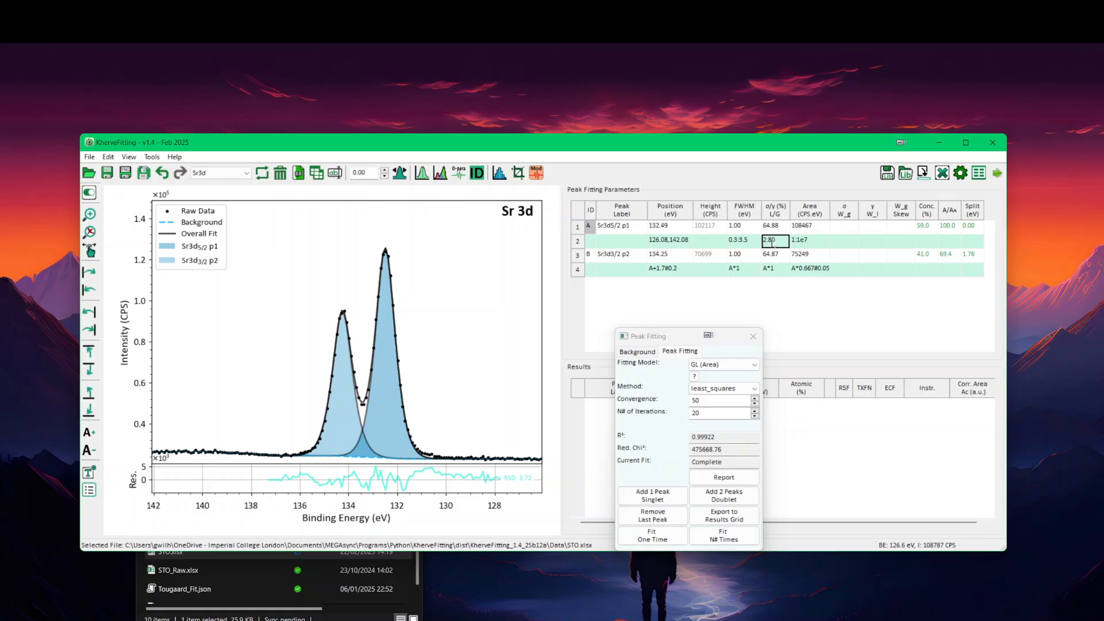
type("f")
key("Return")
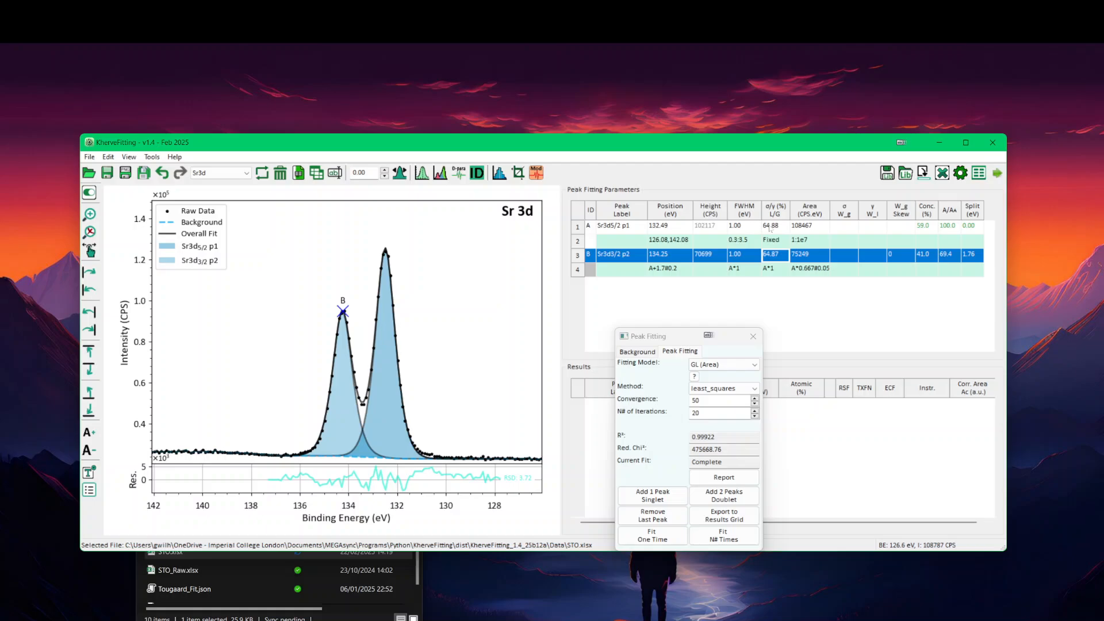
Step: Set the L/G ratio of the Sr3d5/2 p1 peak to 30 and refit the doublet with 20 iterations
left_click(774, 228)
type("30")
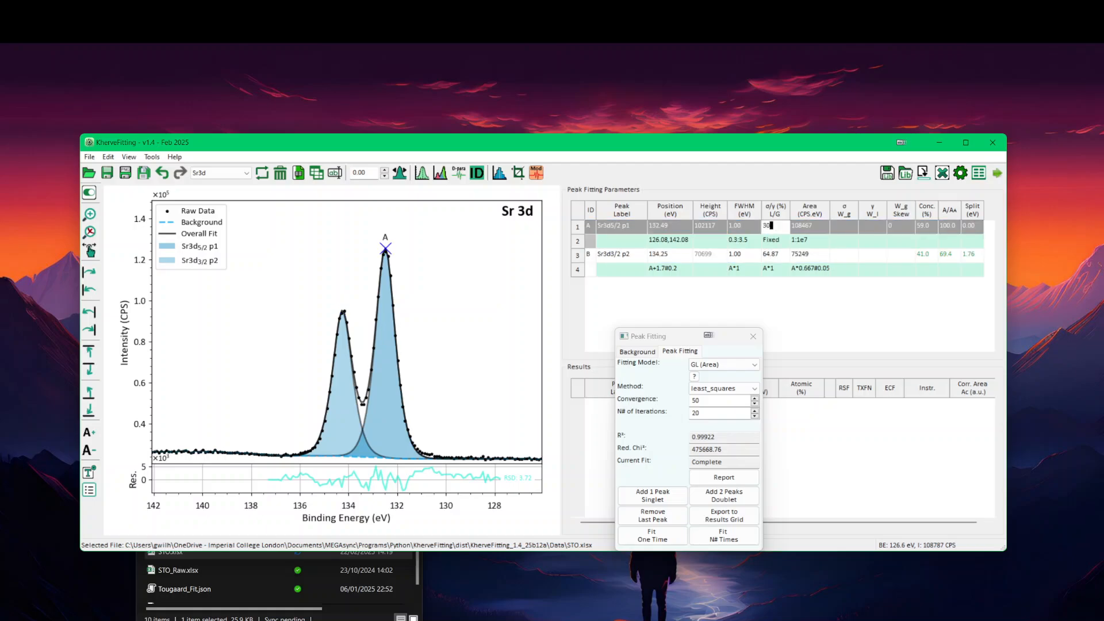
key("Return")
left_click(724, 538)
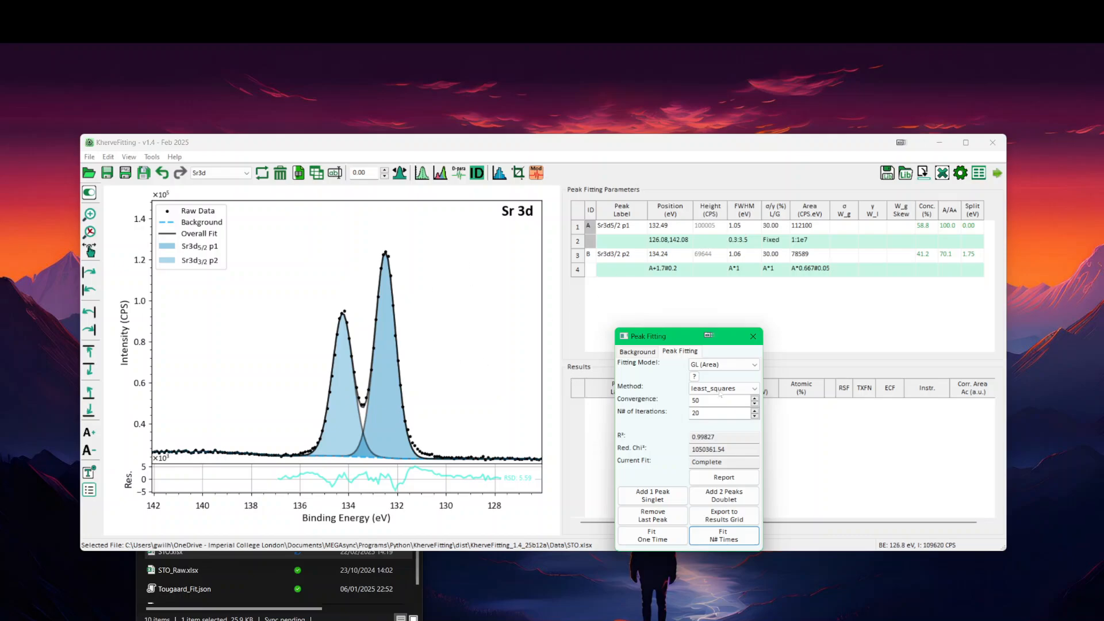
Step: Set the L/G constraint of the Sr3d5/2 p1 peak to 1:80 and refit the doublet with 20 iterations
double_click(774, 240)
type("1")
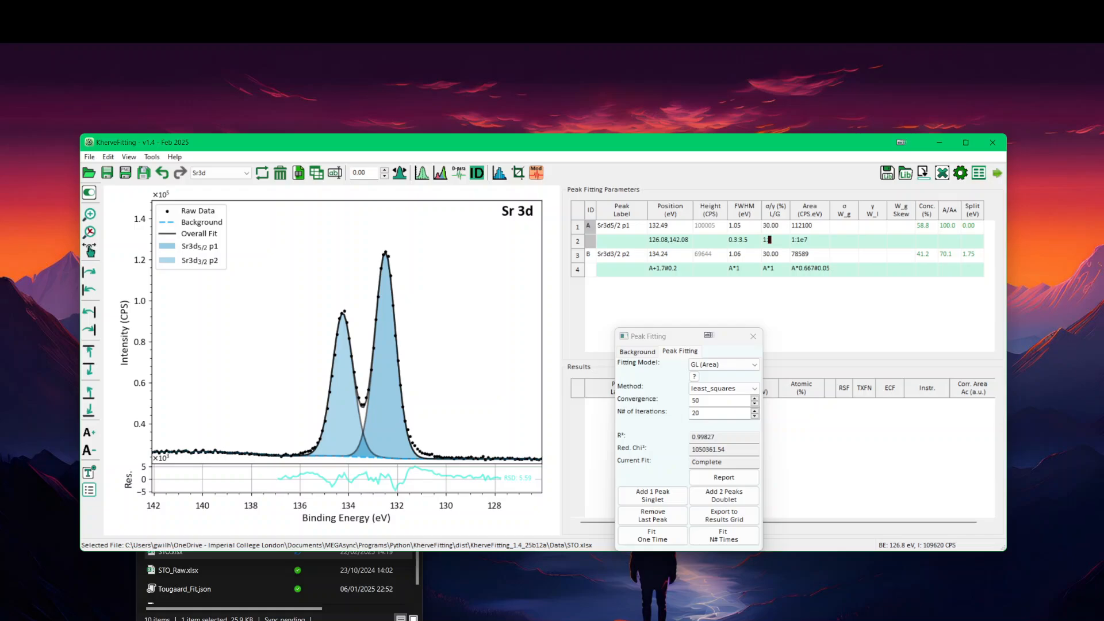
type(":80")
key("Down")
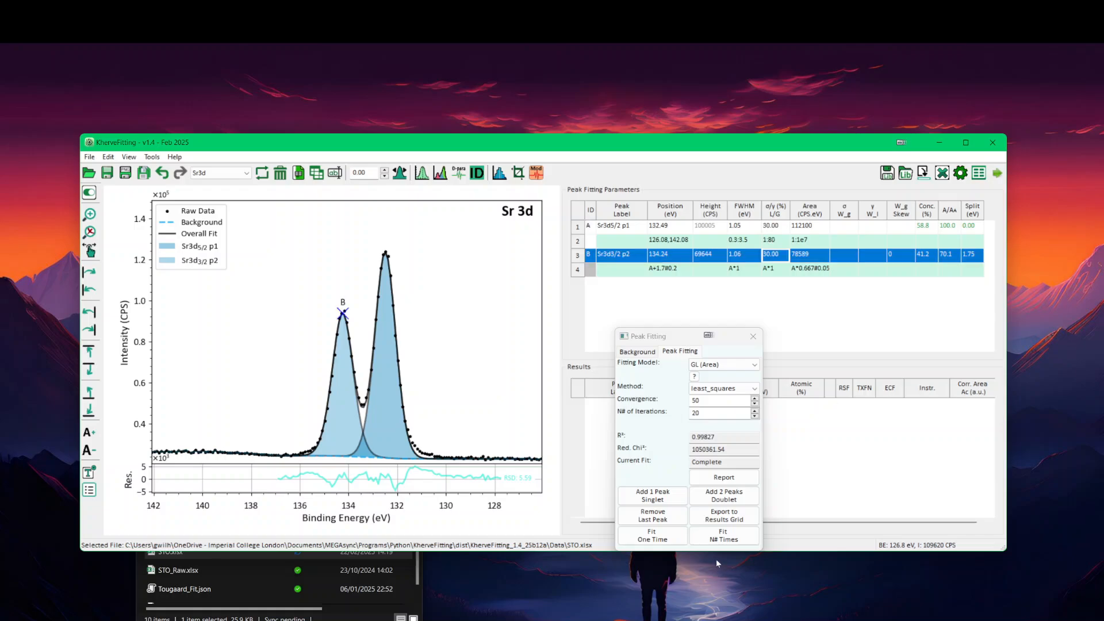
left_click(725, 537)
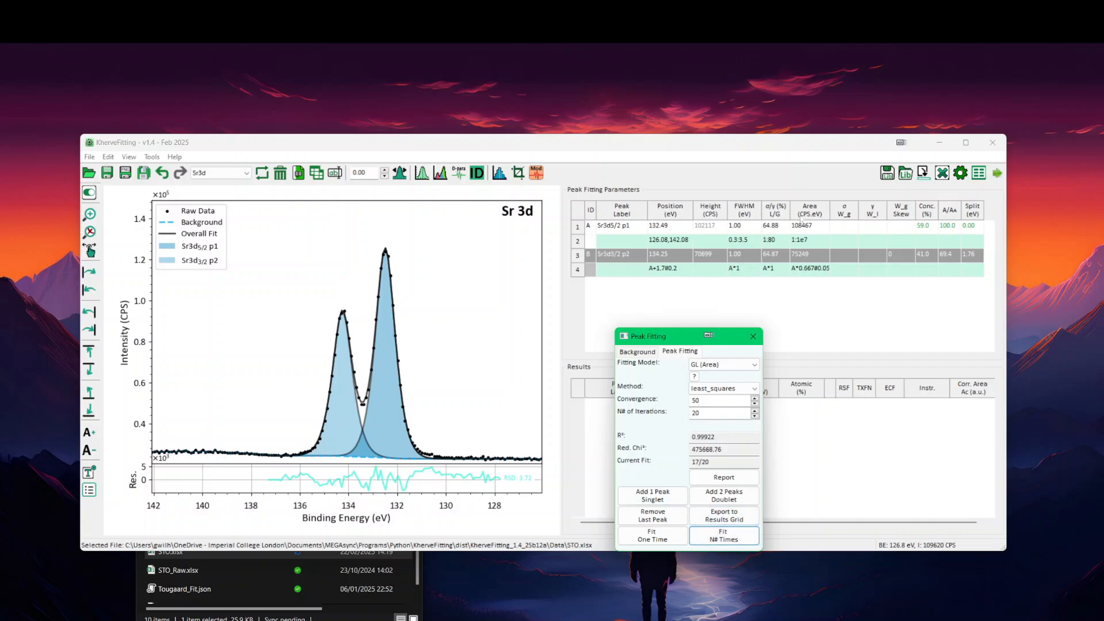
Step: Review the available fitting models and remove both GL (Area) peaks from the Sr 3d spectrum
left_click(726, 364)
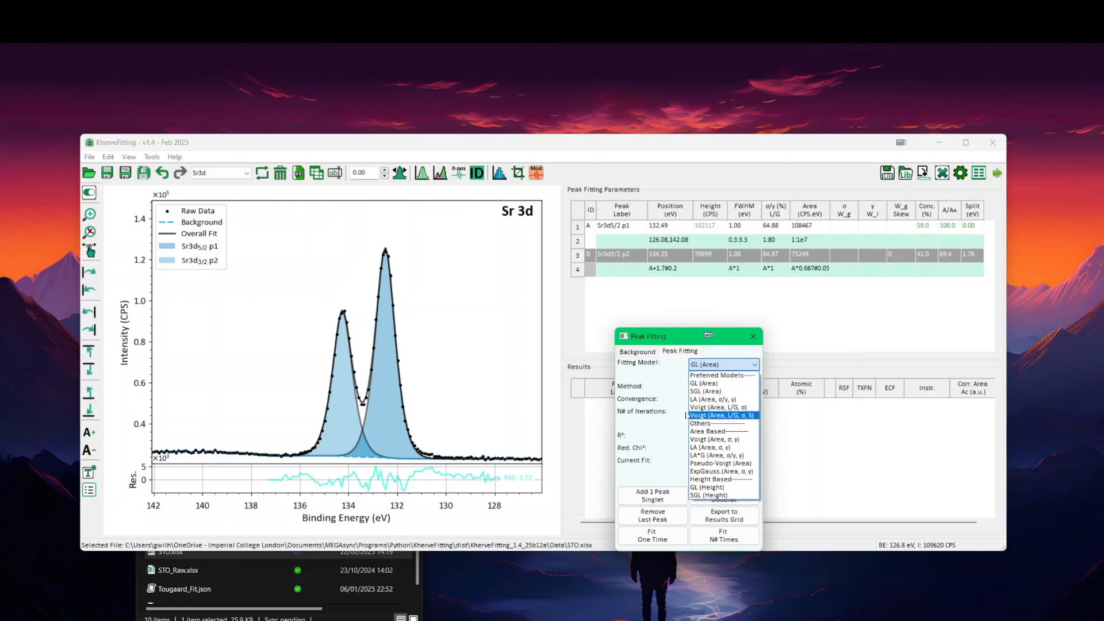
left_click(657, 463)
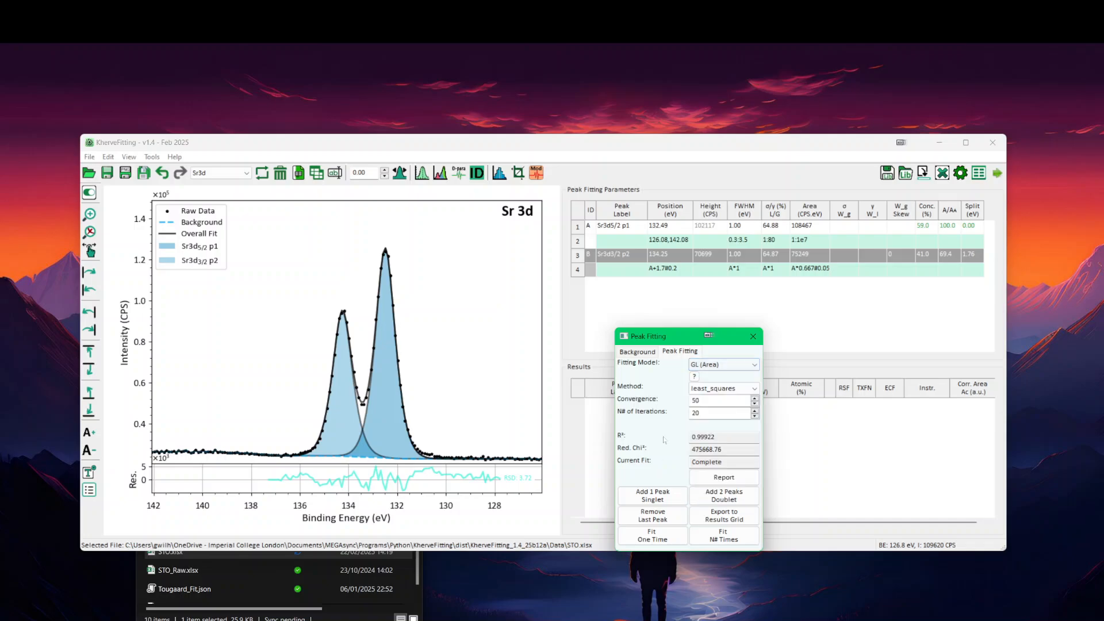
left_click(664, 515)
left_click(665, 514)
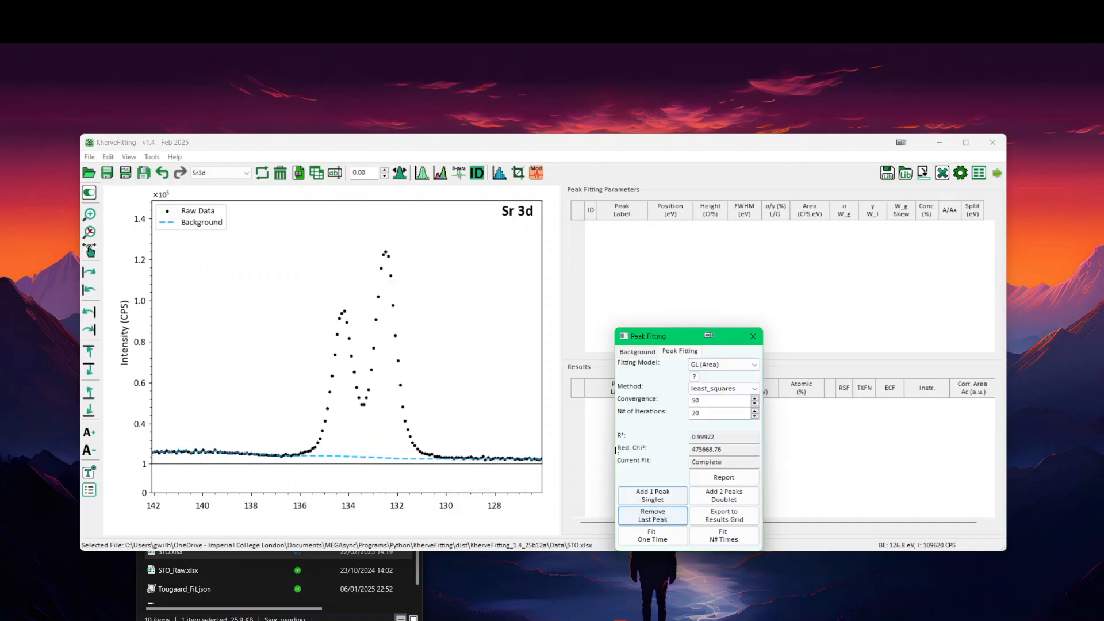
Step: Choose the Voigt (Area, L/G, σ) fitting model, add a doublet to Sr 3d and fit it with 20 iterations
left_click(725, 365)
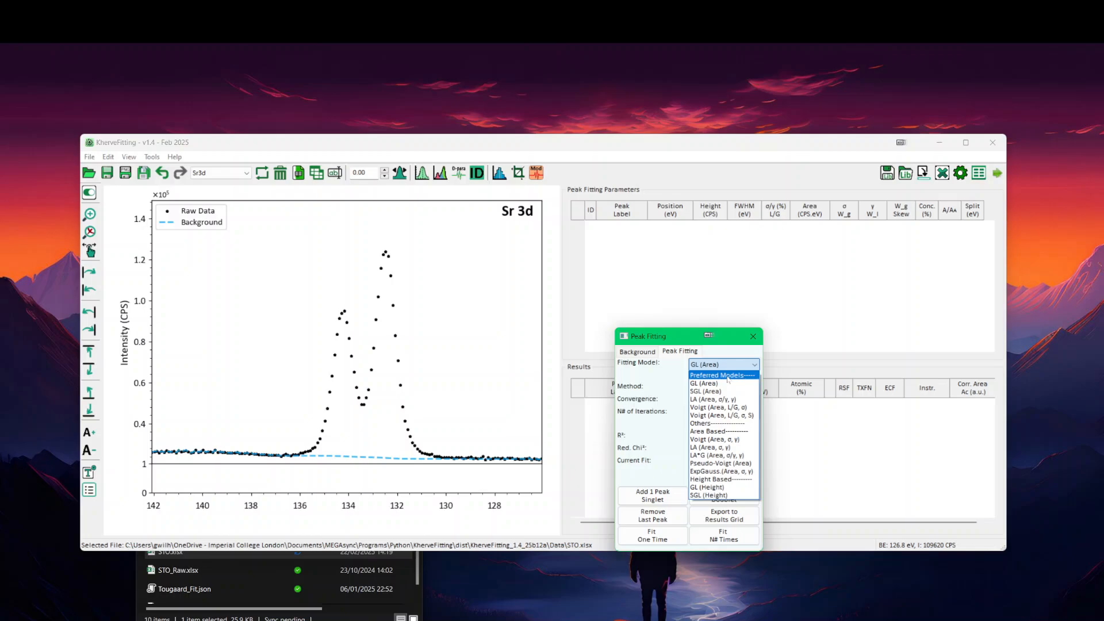
left_click(718, 408)
left_click(724, 496)
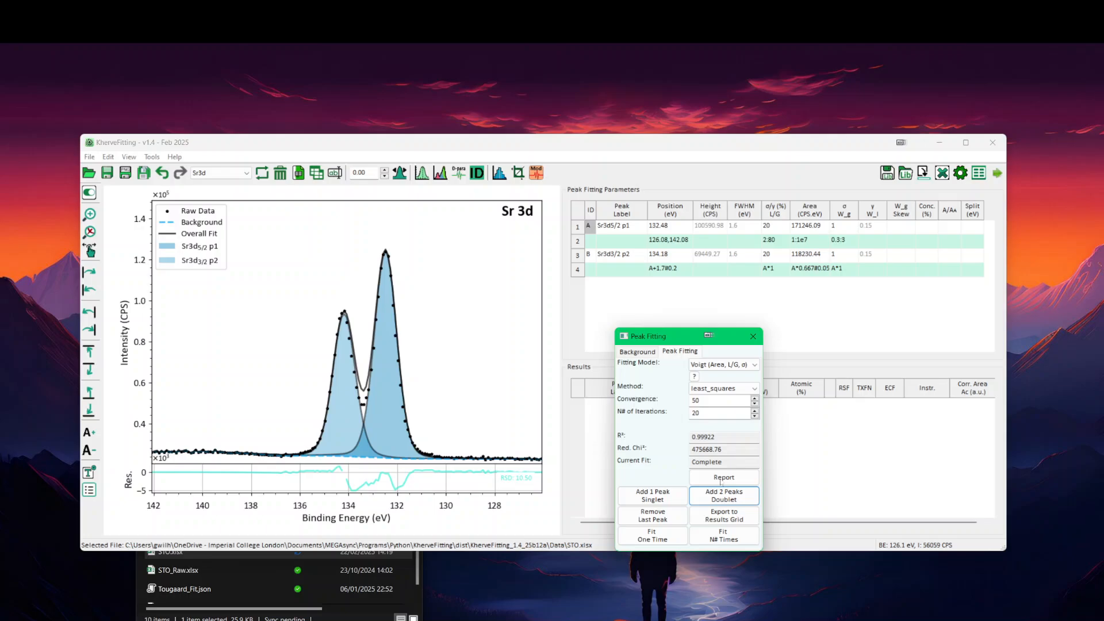
left_click(727, 539)
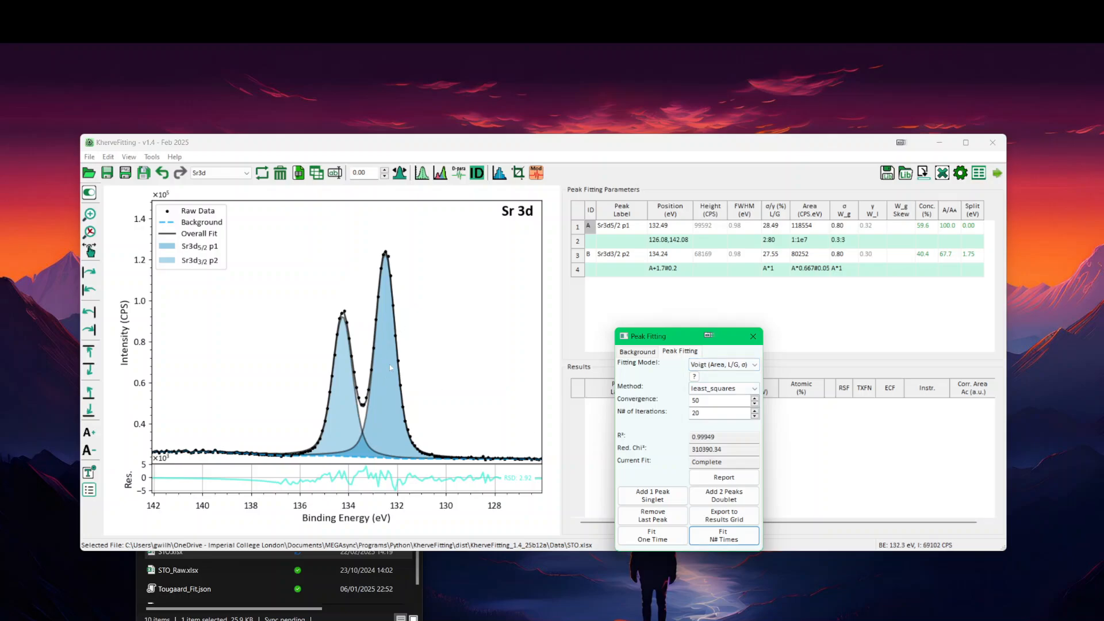
Step: Move the fitting dialog aside and cycle the peak selection between Sr3d5/2 p1 and Sr3d3/2 p2
left_click(403, 146)
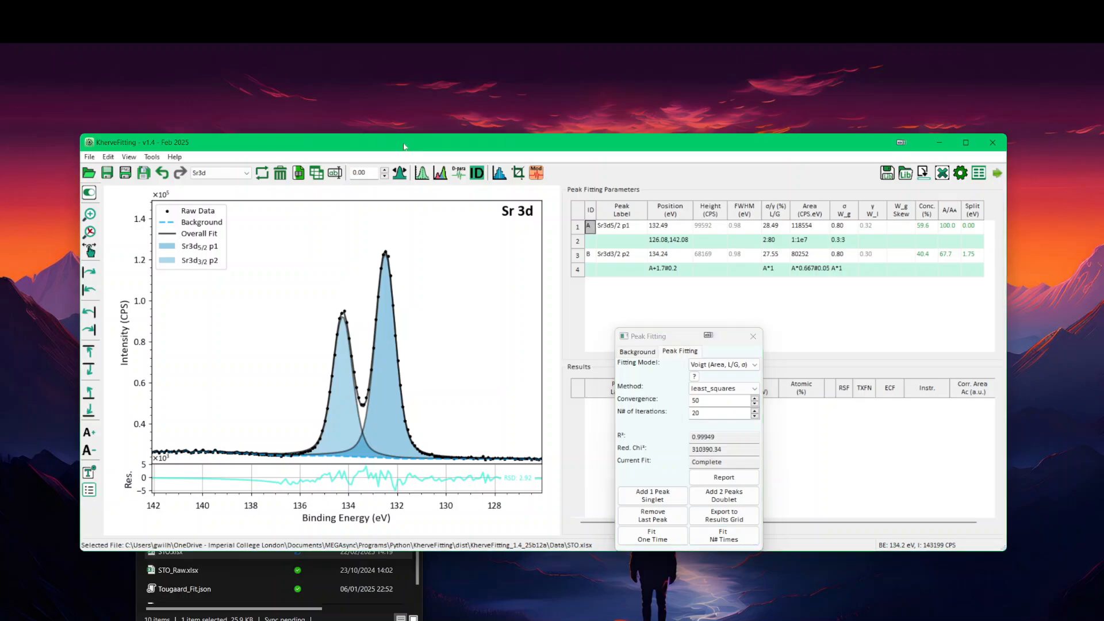
left_click_drag(684, 341, 609, 342)
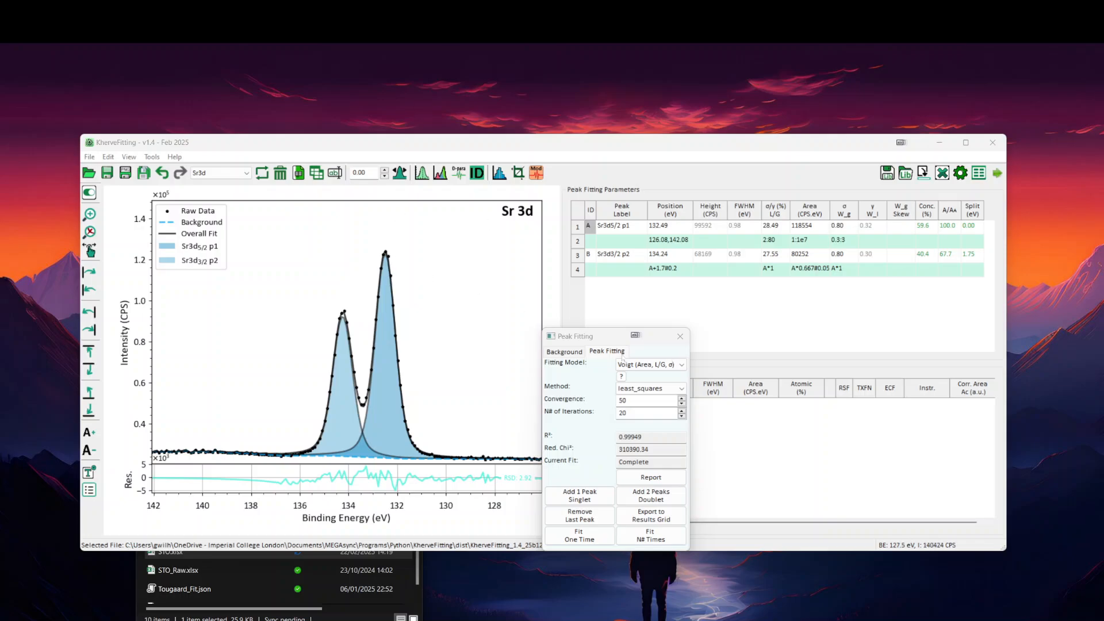
left_click(518, 146)
left_click(387, 268)
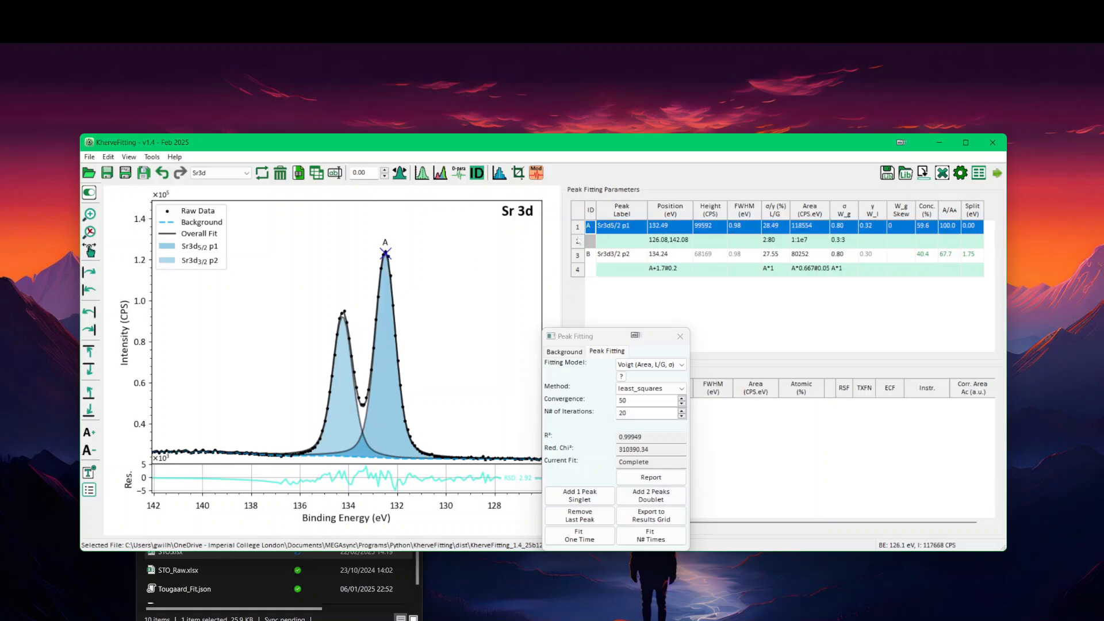
left_click(578, 259)
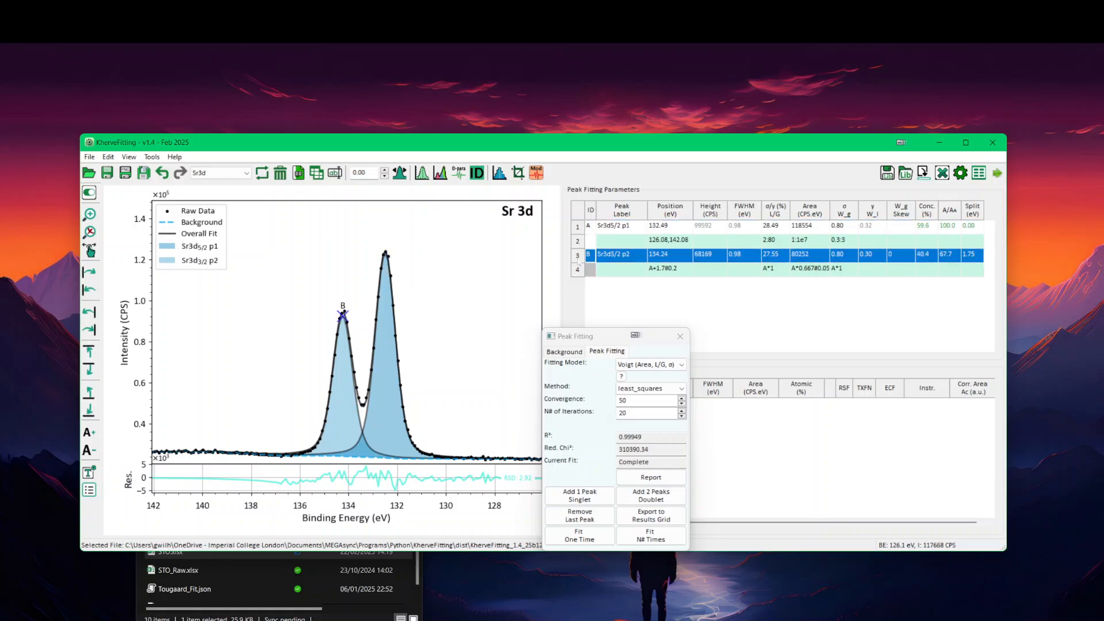
left_click(576, 229)
key("Tab")
key("Tab")
key("Tab")
key("Tab")
key("Tab")
key("Tab")
key("Tab")
key("Tab")
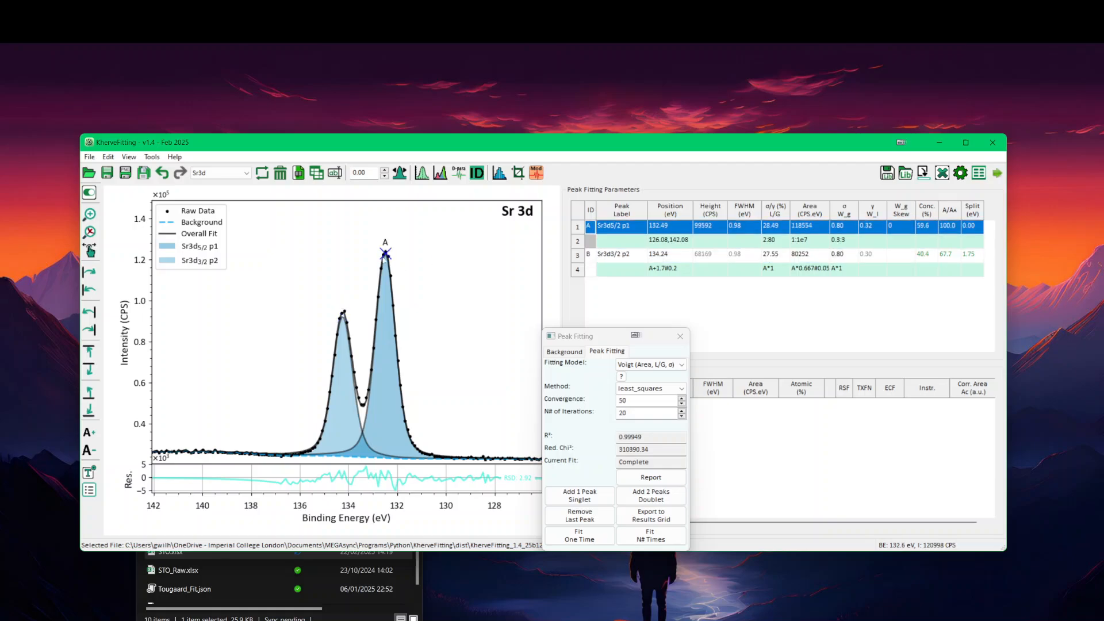
Step: Move the Sr3d5/2 p1 peak around the plot, ending at about 131.39 eV with a height of about 70,100 CPS
left_click_drag(385, 254, 401, 257)
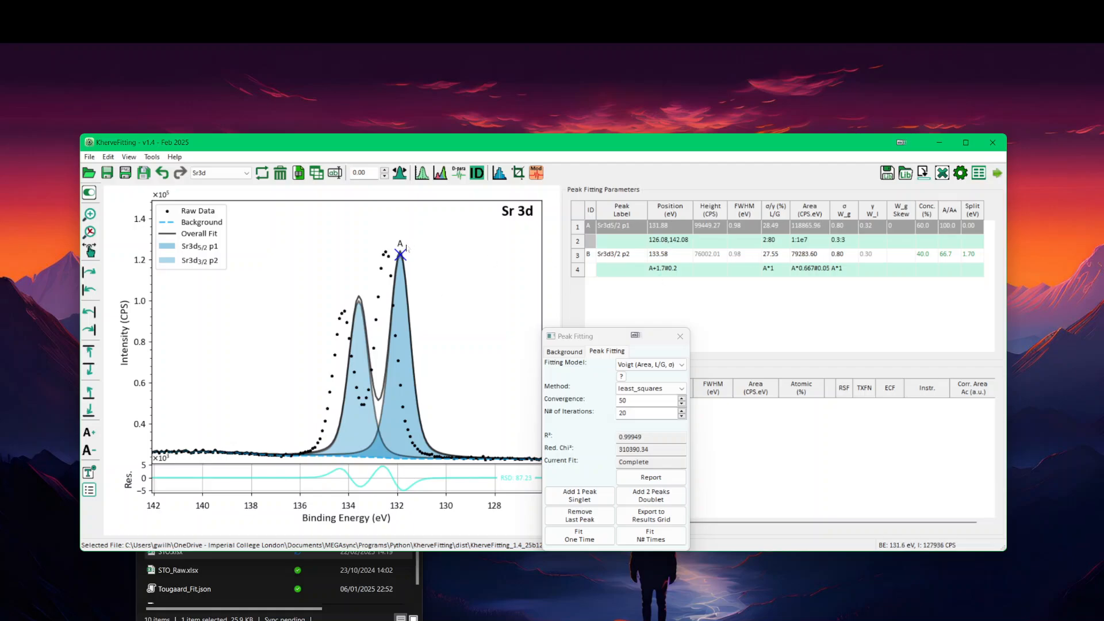
mouse_move(400, 255)
left_mouse_down()
mouse_move(430, 257)
mouse_move(377, 254)
mouse_move(387, 368)
left_mouse_up()
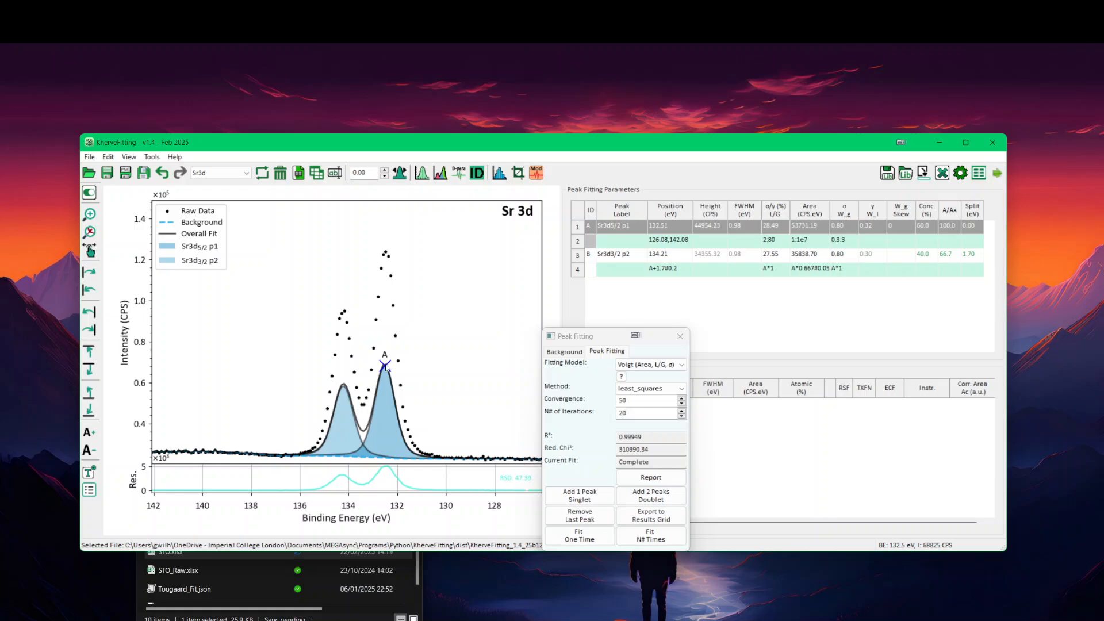
left_click_drag(414, 334, 412, 317)
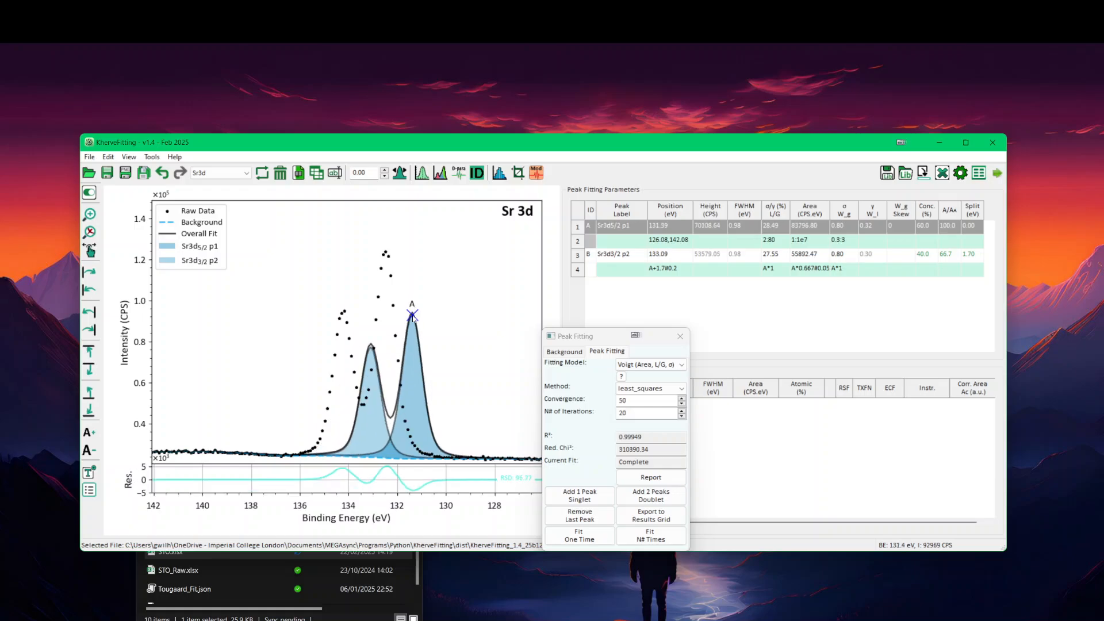
Step: Add a second Voigt doublet and move its Sr3d5/2 p3 peak to about 134.27 eV with a height of about 43,900 CPS
left_click(656, 496)
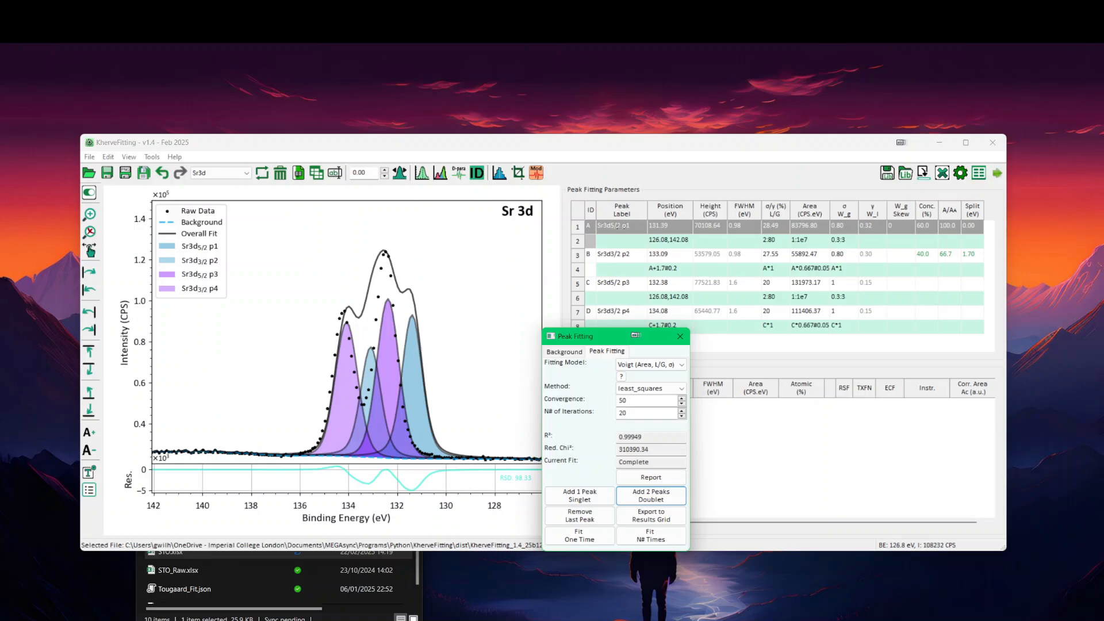
key("Tab")
key("Tab")
key("Tab")
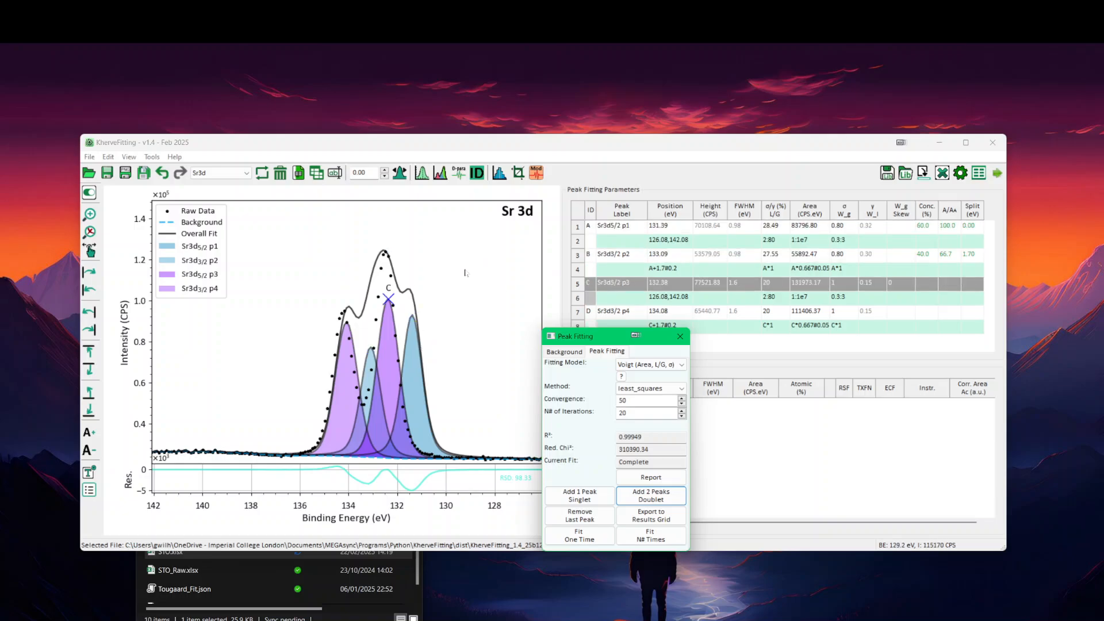
left_click_drag(388, 300, 345, 369)
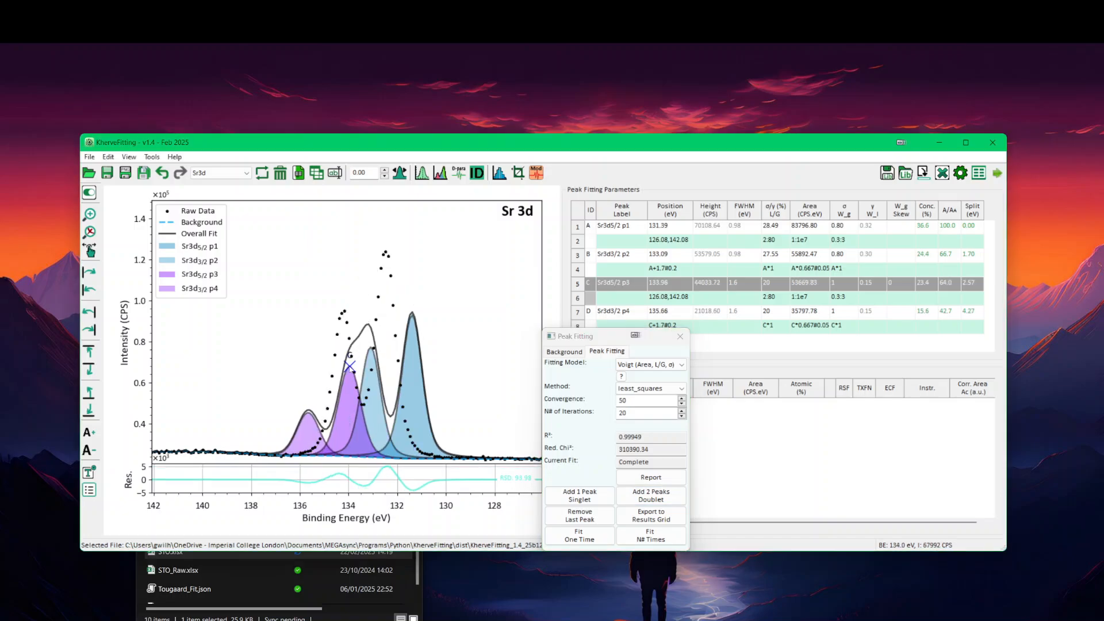
Step: Link the Sr3d5/2 p3 position to peak A with the constraint A+2.88#0.1 and move peak A to about 132.02 eV
left_click_drag(587, 339, 636, 367)
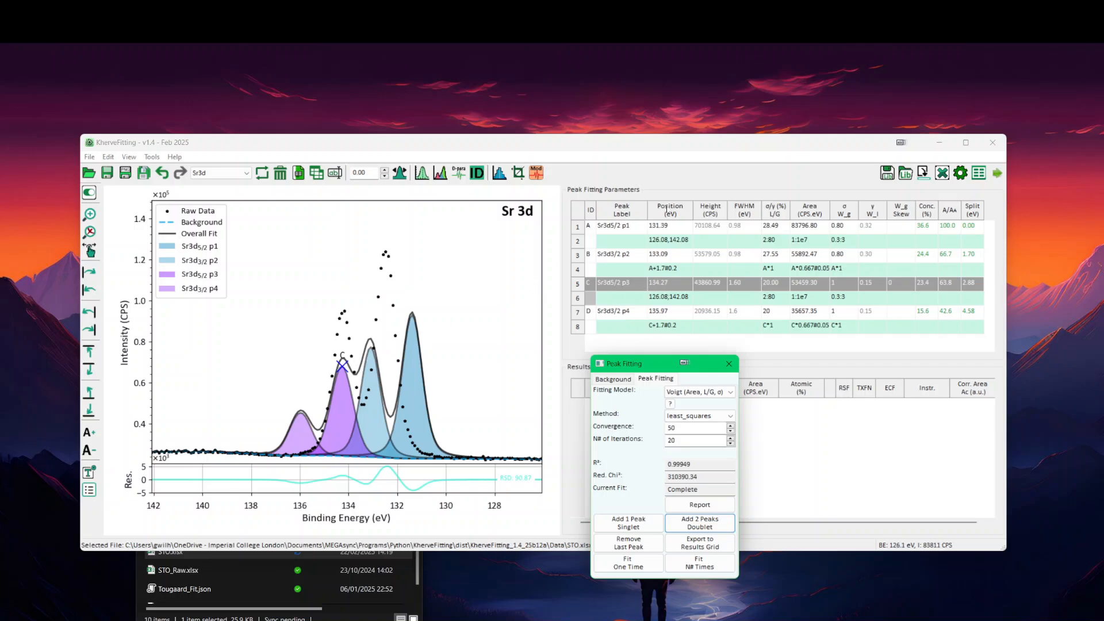
left_click(665, 297)
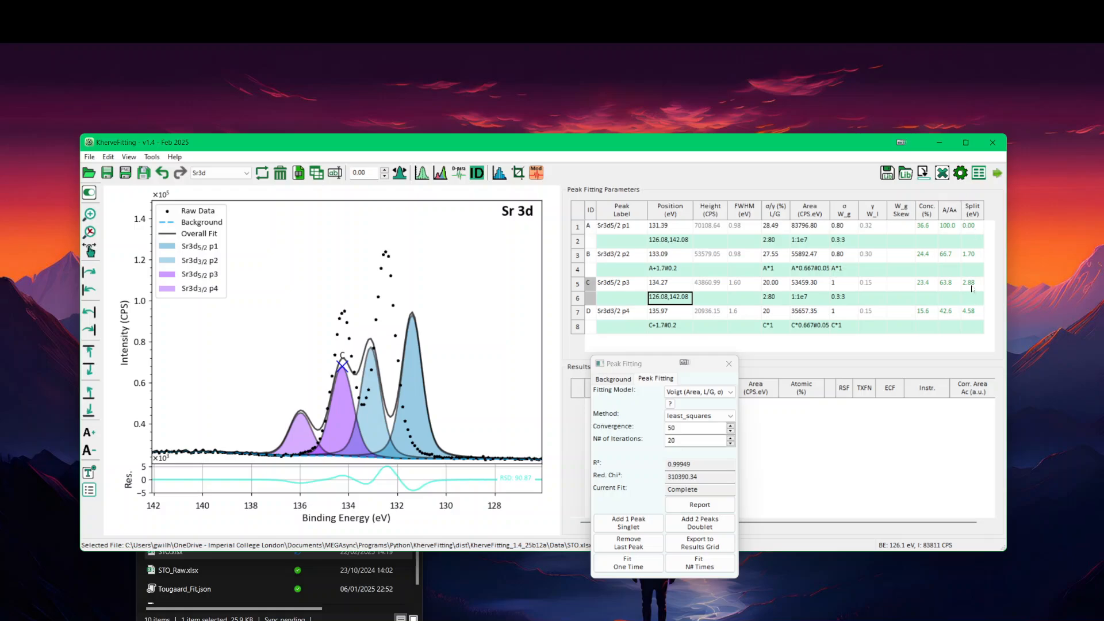
double_click(680, 301)
type("a")
key("Return")
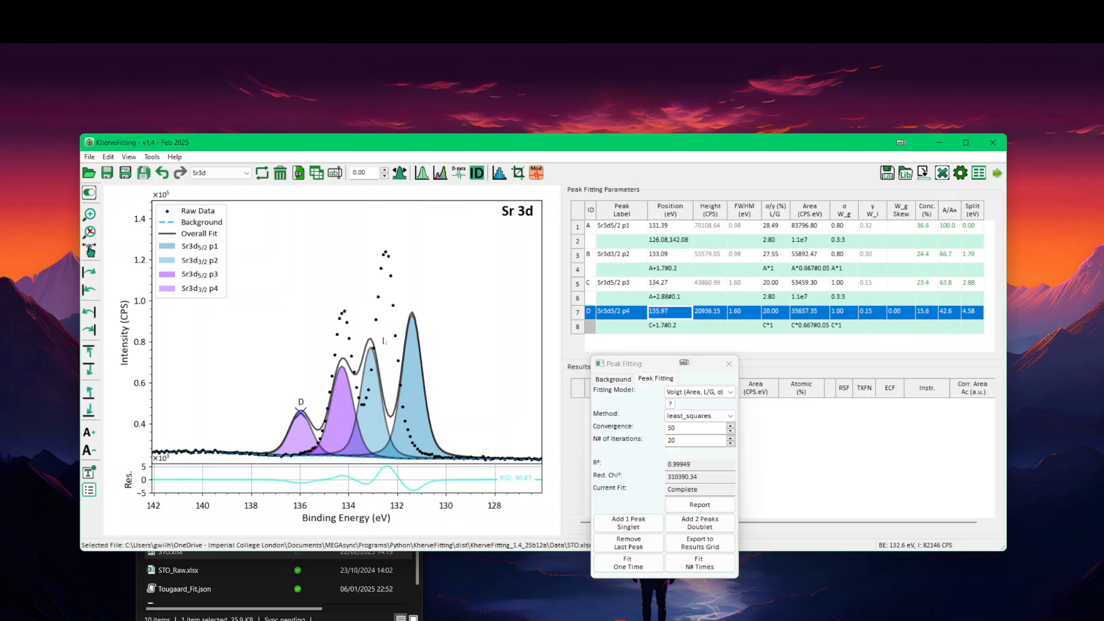
left_click(410, 315)
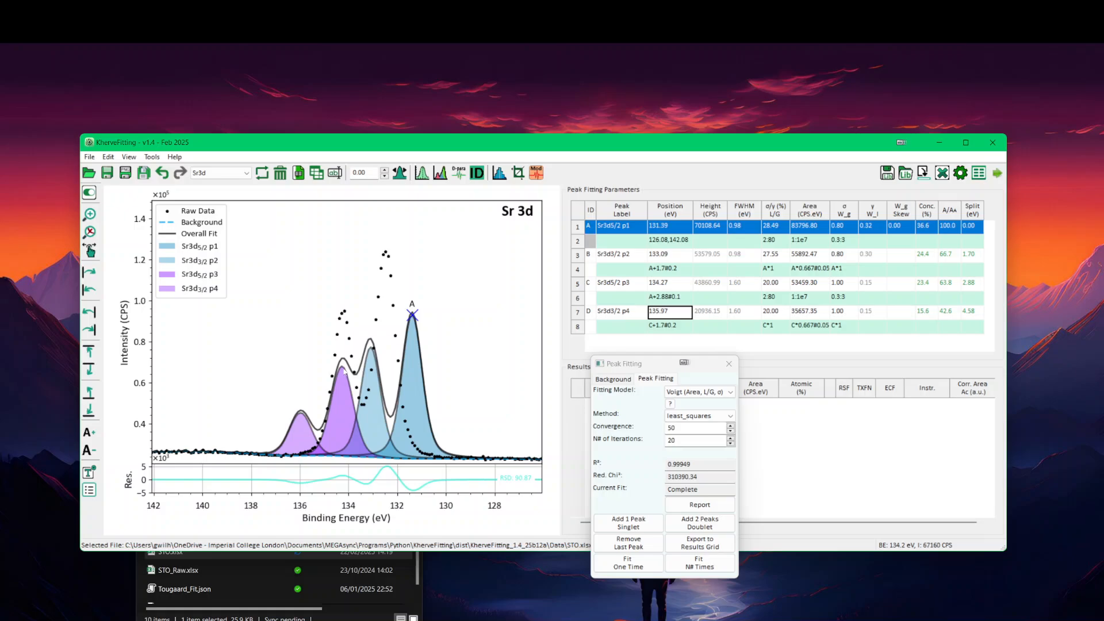
mouse_move(412, 315)
left_mouse_down()
mouse_move(440, 317)
mouse_move(401, 316)
mouse_move(398, 365)
mouse_move(397, 315)
left_mouse_up()
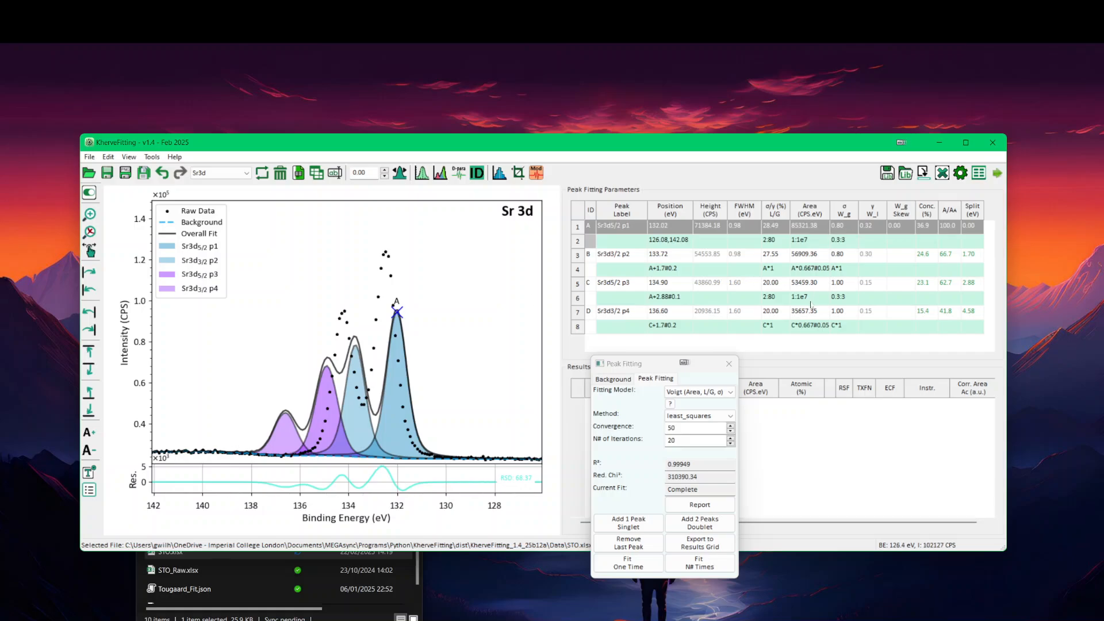
Step: Link the Sr3d5/2 p3 area to peak A with the constraint A*0.63#0.01 and move peak A to about 132.53 eV
left_click(804, 299)
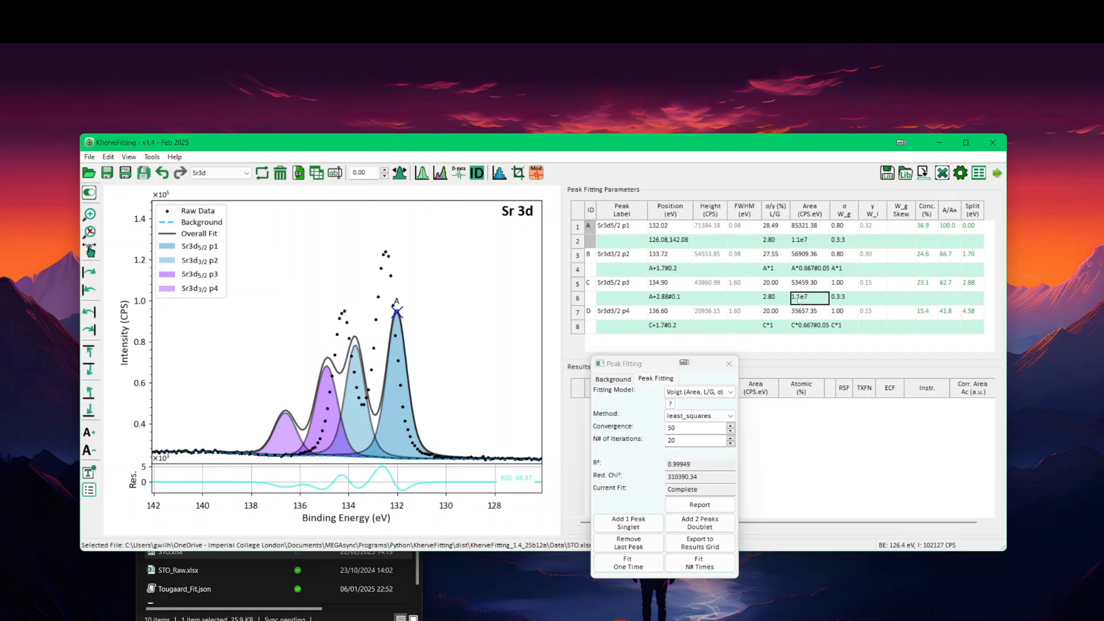
type("a")
key("Return")
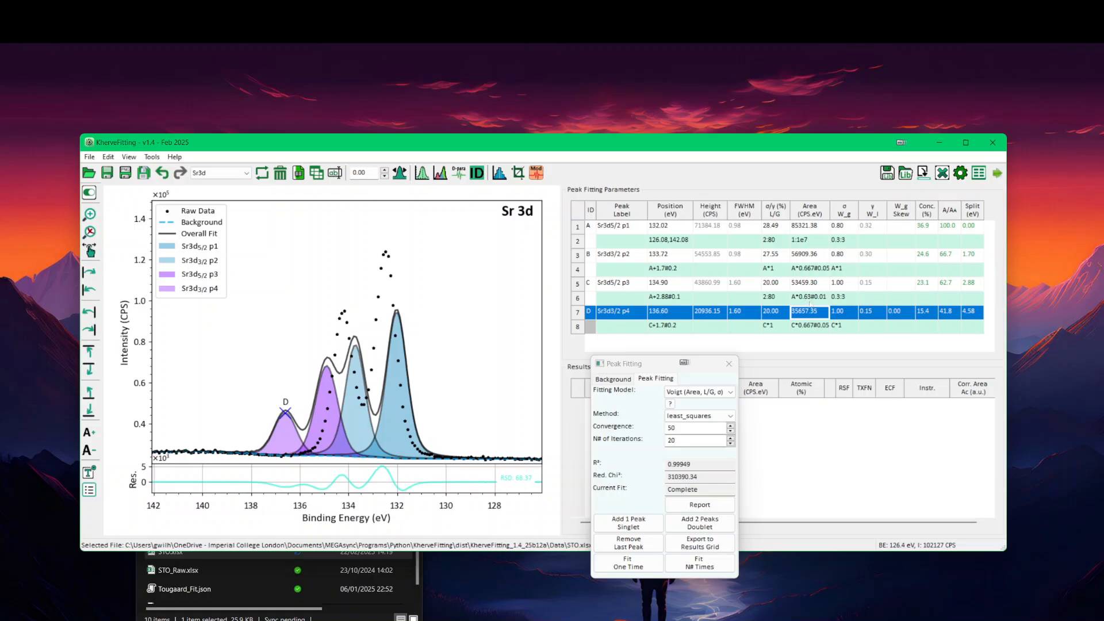
left_click(395, 318)
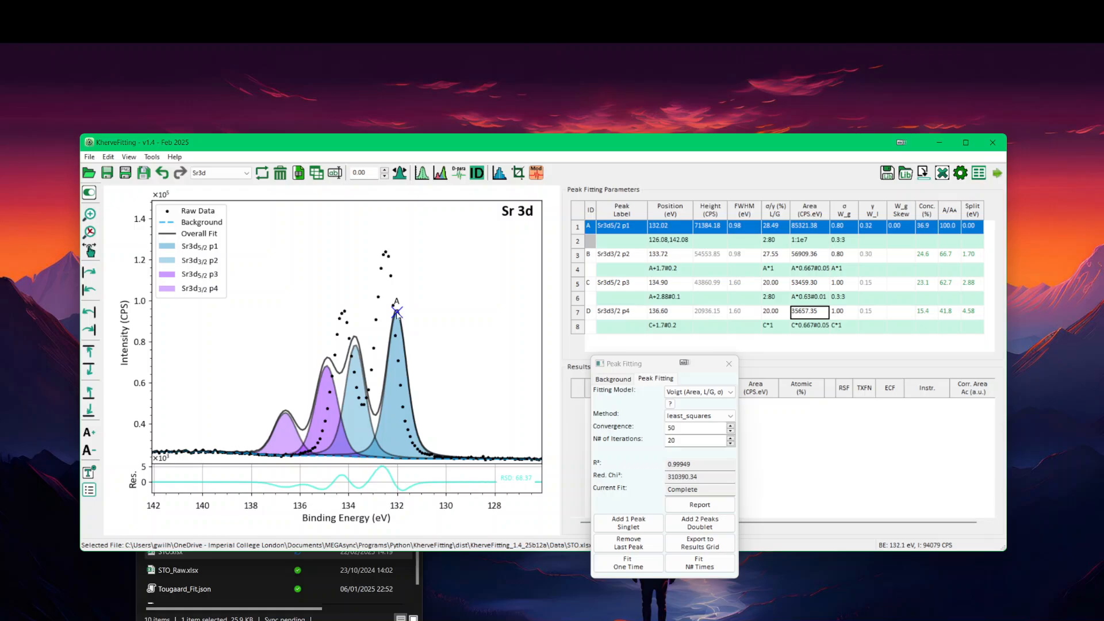
mouse_move(396, 324)
left_mouse_down()
mouse_move(395, 394)
mouse_move(350, 360)
mouse_move(387, 353)
mouse_move(386, 327)
left_mouse_up()
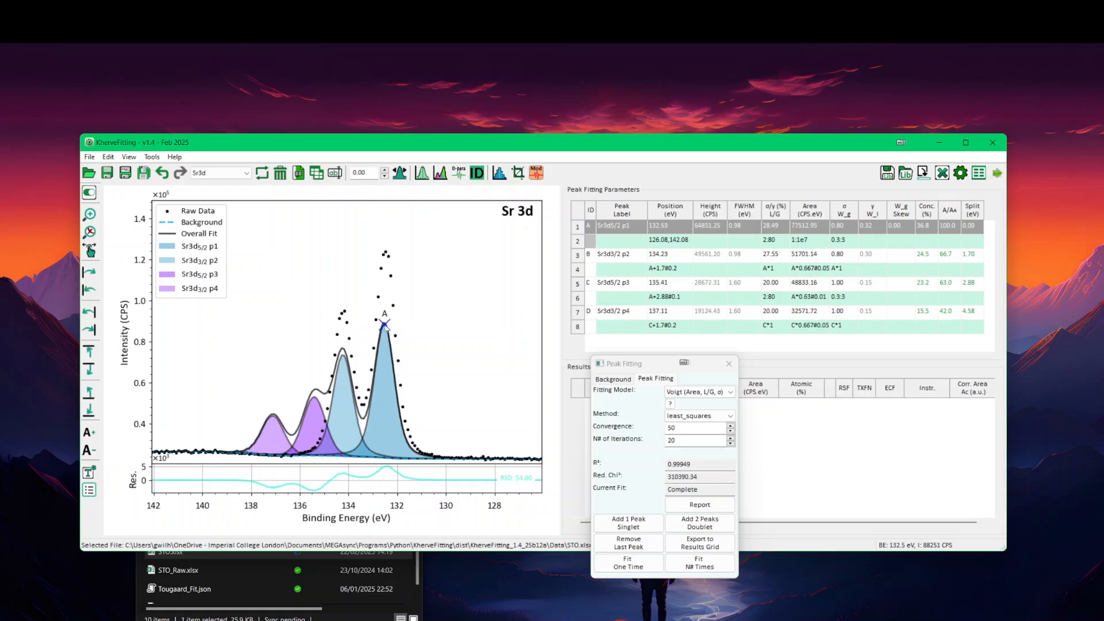
Step: Remove all four Voigt peaks from the Sr 3d spectrum and choose the LA (Area, σ/γ, γ) fitting model
left_click(619, 541)
left_click(618, 540)
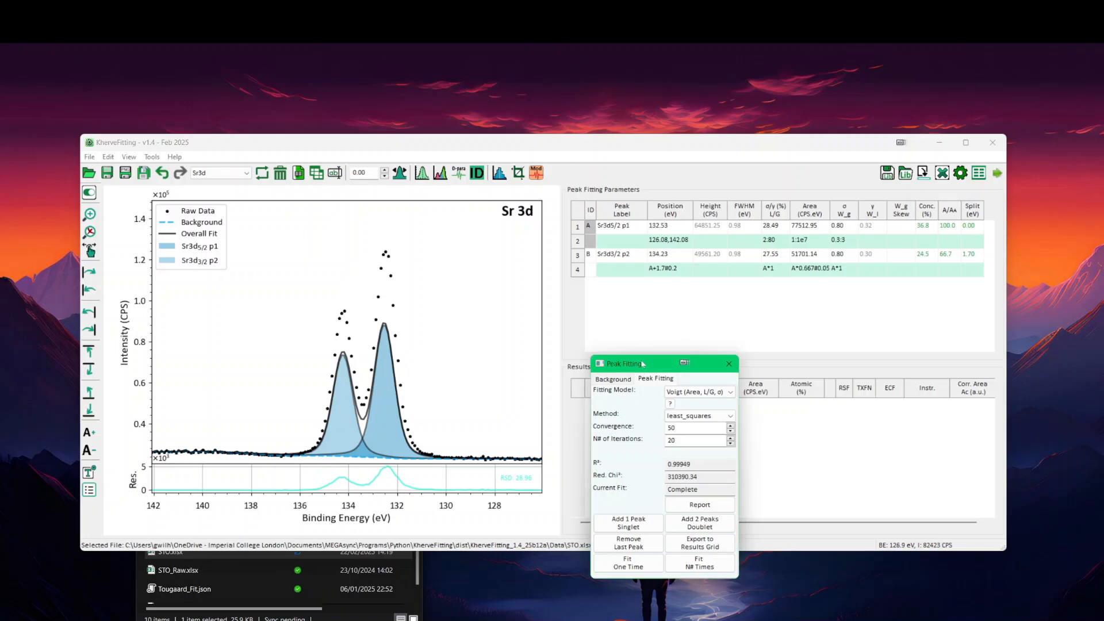
left_click_drag(642, 366, 652, 351)
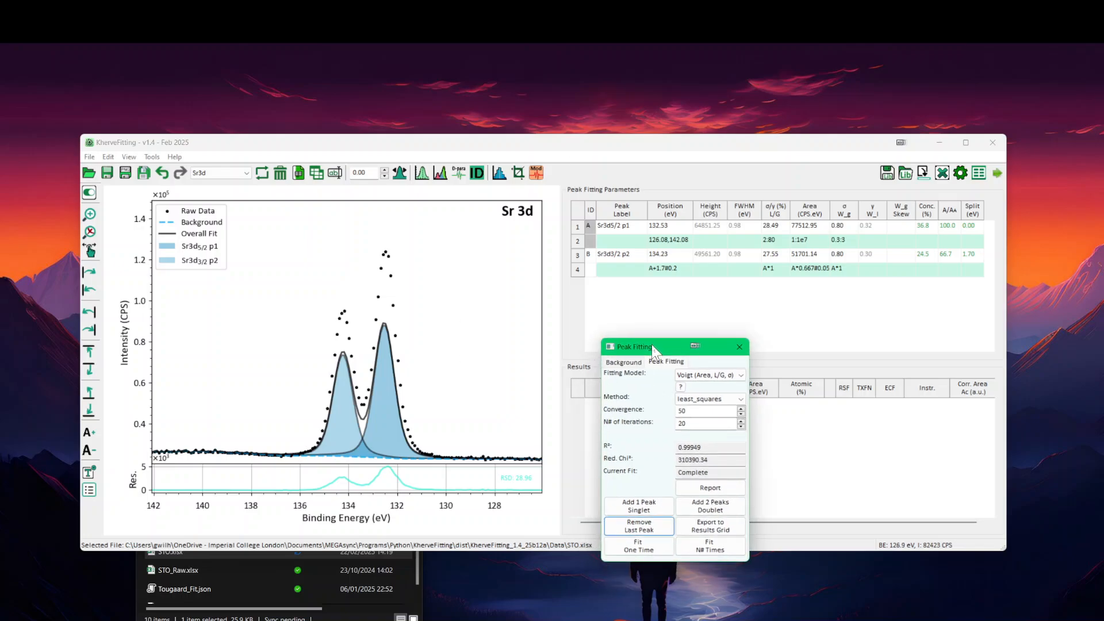
left_click(638, 527)
left_click(638, 526)
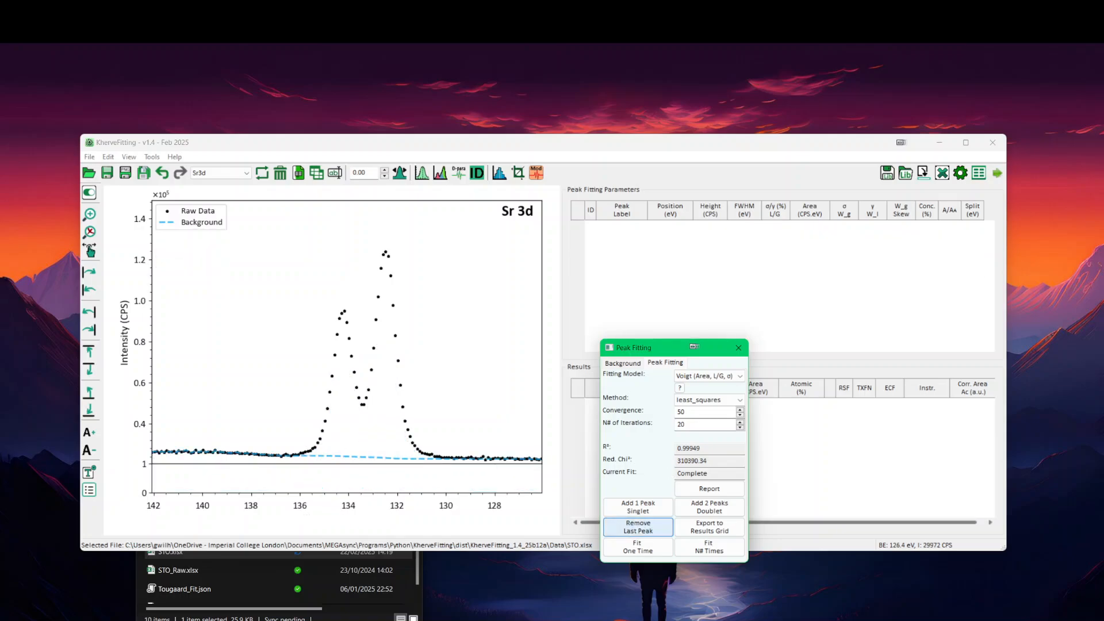
left_click(698, 377)
left_click(701, 410)
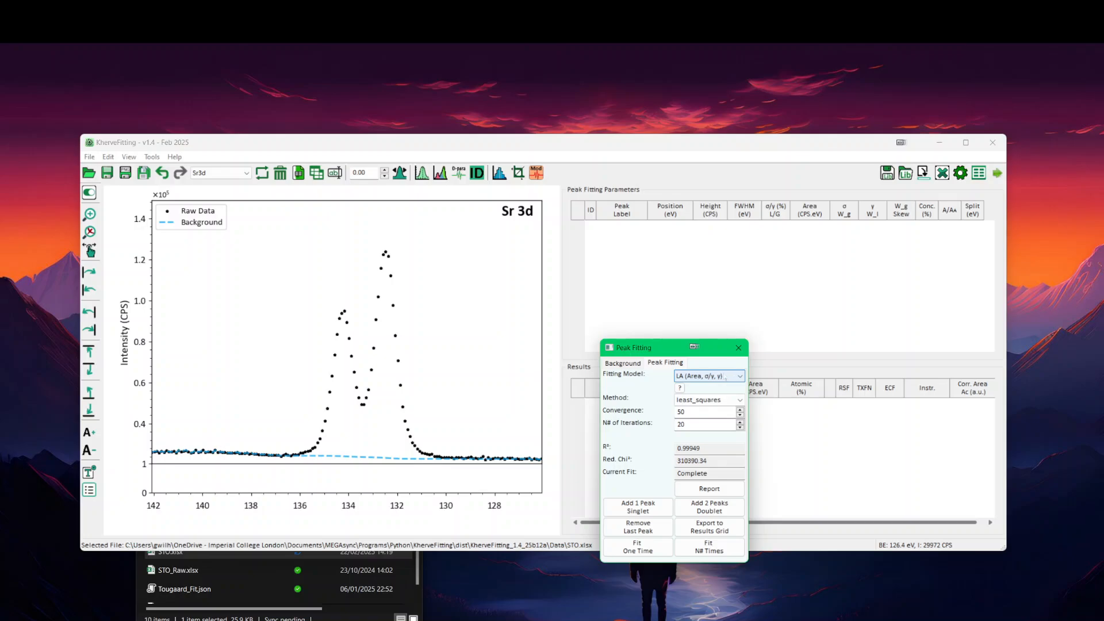
Step: Add a two-peak doublet with the LA (Area, σ/γ, γ) model to Sr 3d and fit it over 20 iterations
left_click(725, 377)
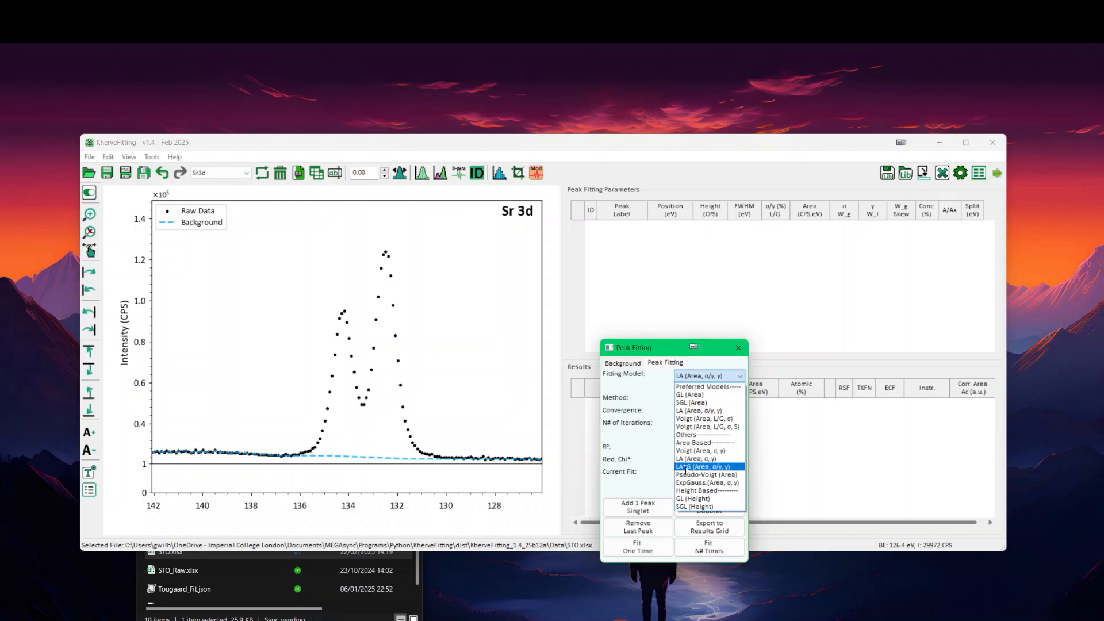
left_click(703, 410)
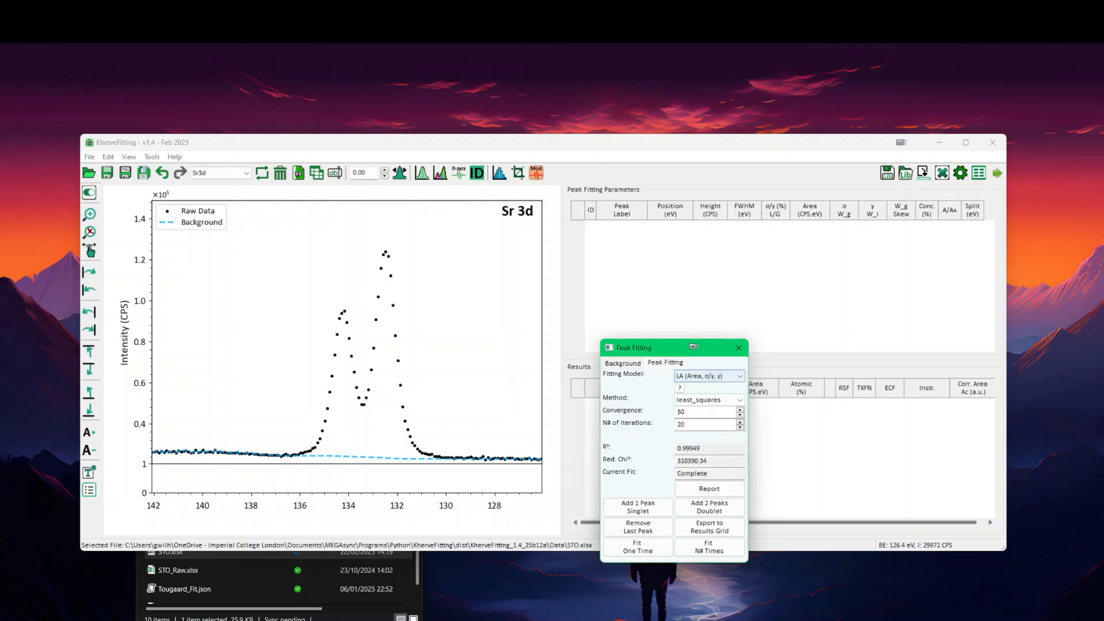
left_click(718, 510)
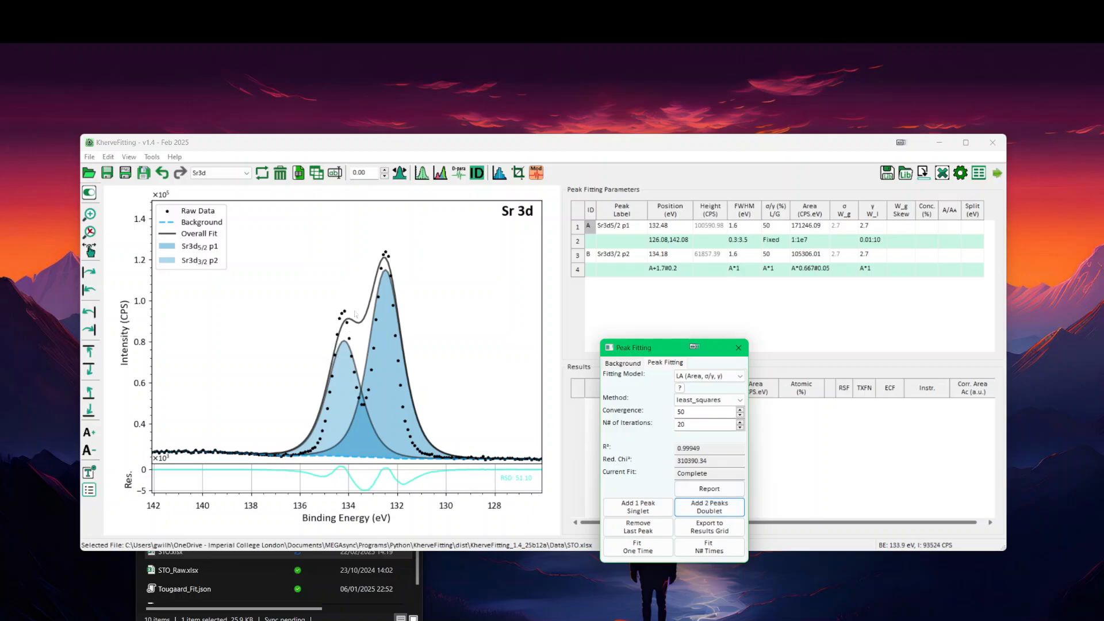
left_click(697, 548)
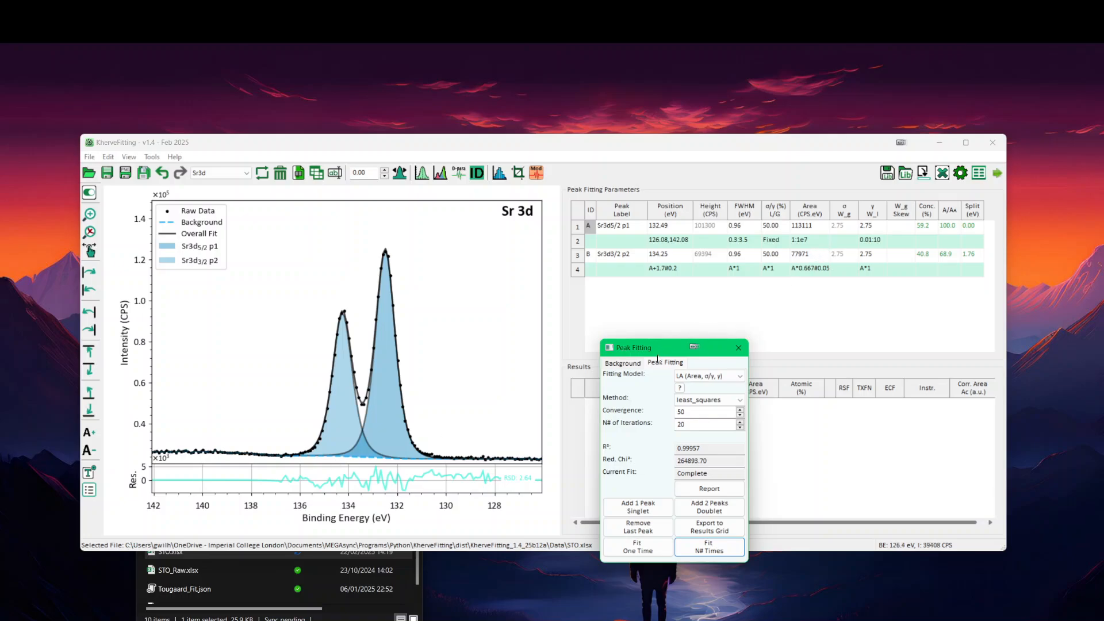
left_click_drag(658, 356, 645, 339)
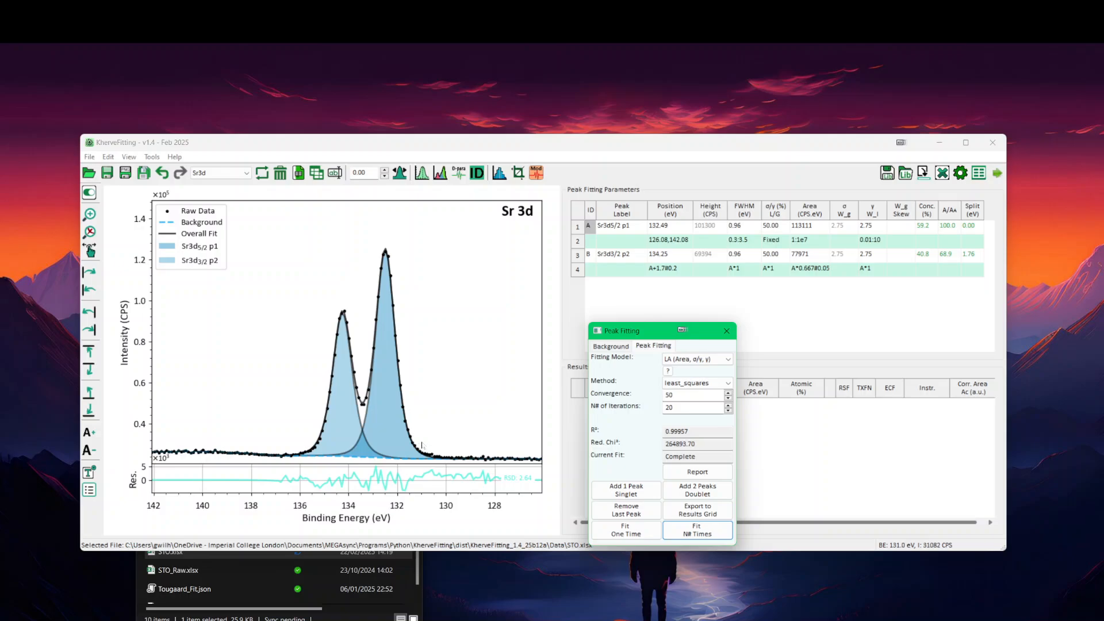
scroll(418, 401, "up", 5)
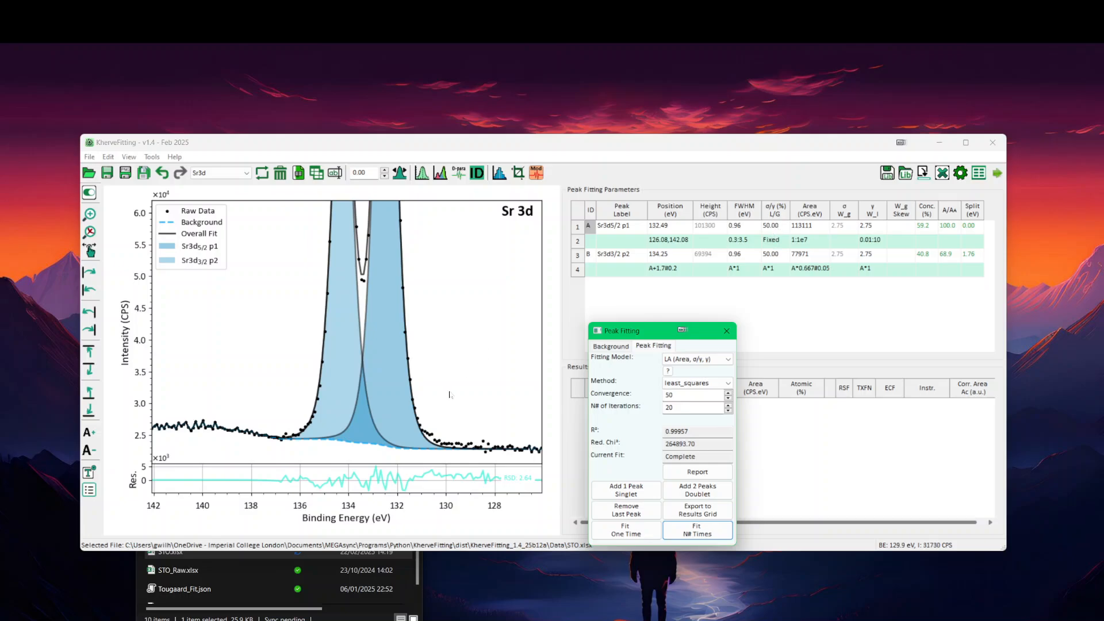
Step: Try γ values of 1 and 1.5 for the Sr3d5/2 p1 peak
double_click(869, 226)
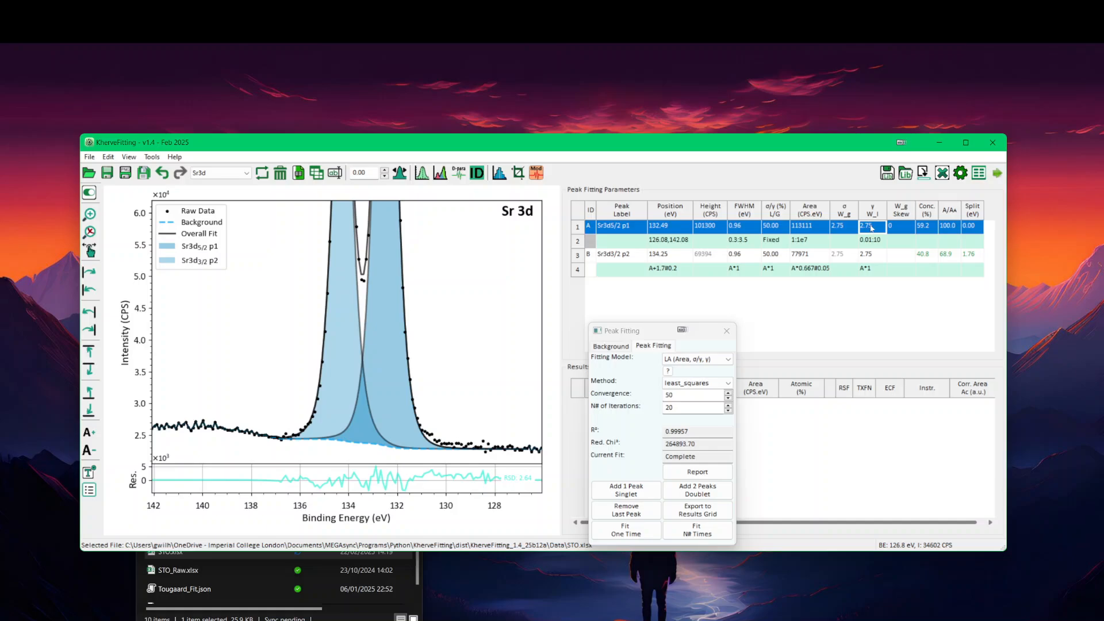
type("1")
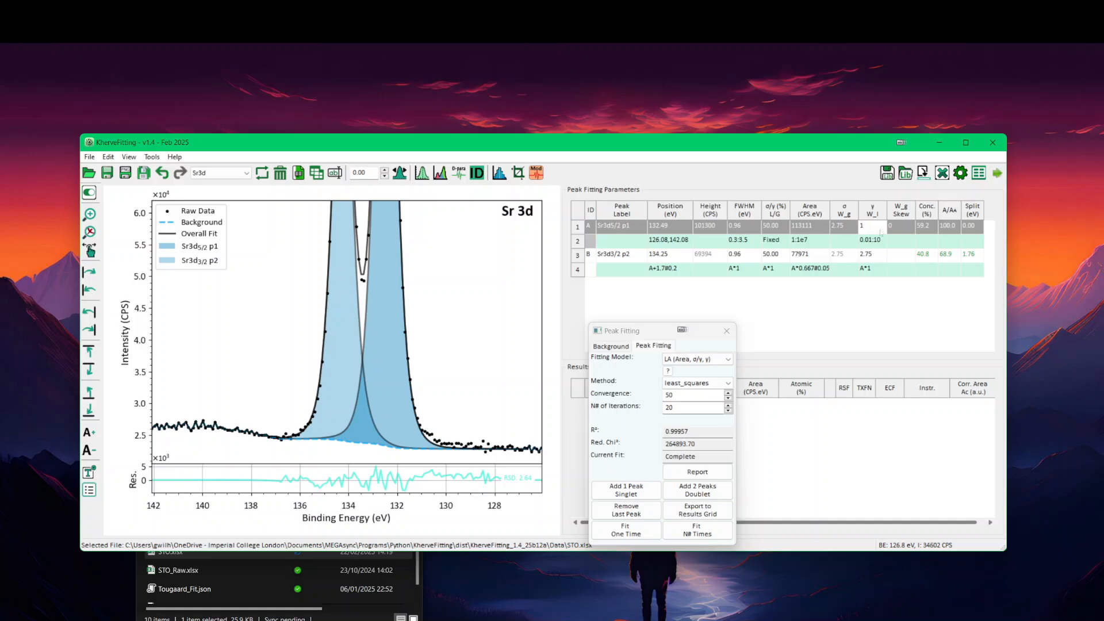
key("Return")
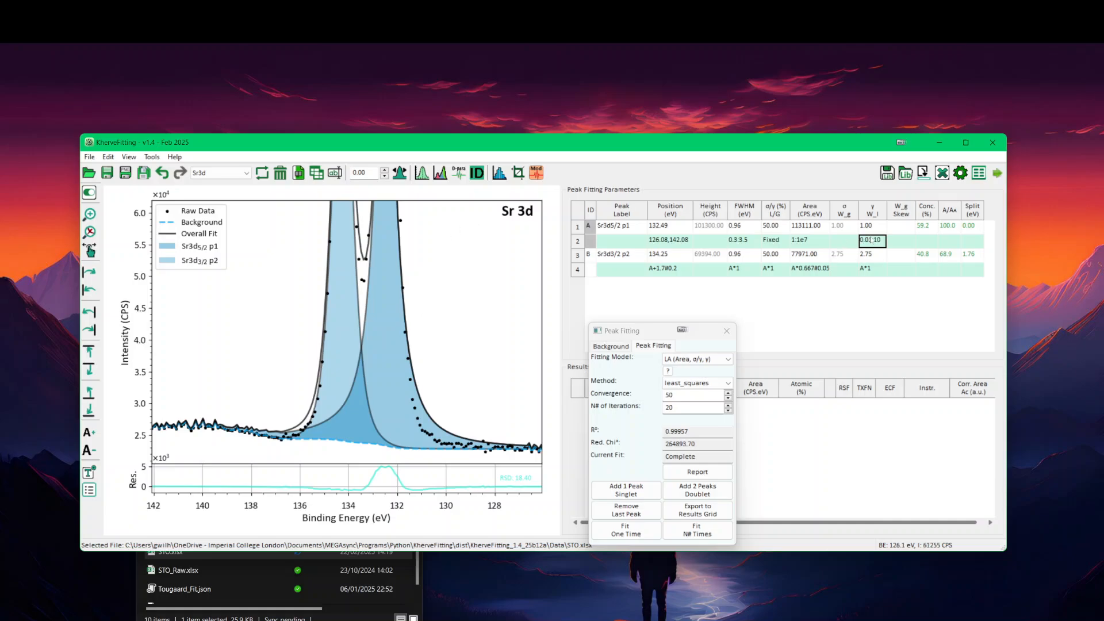
left_click(872, 230)
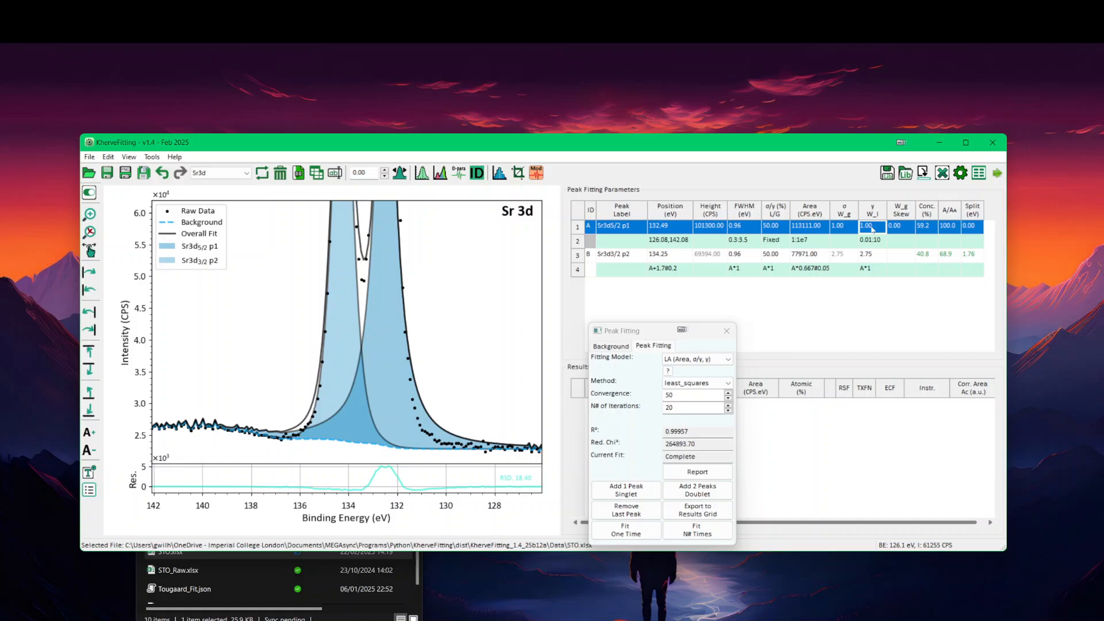
type("1.5")
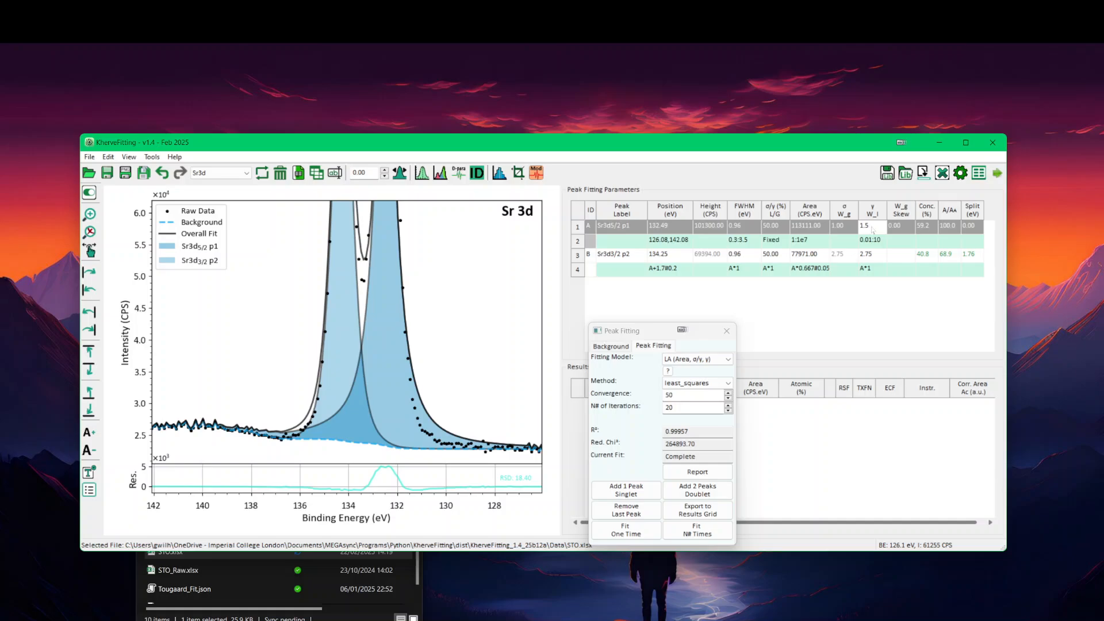
key("Return")
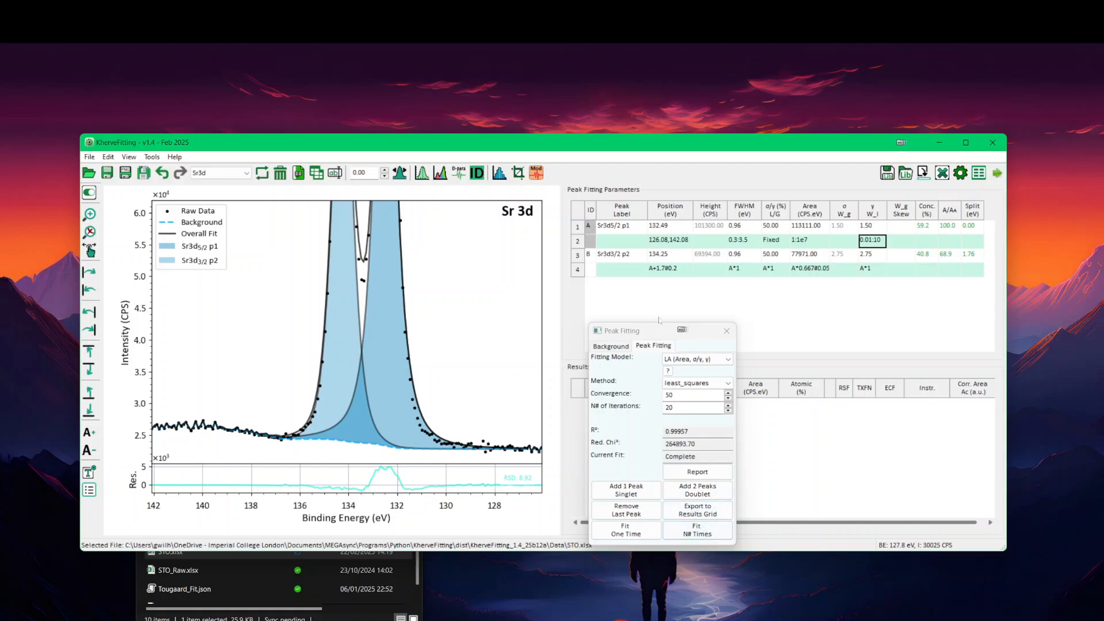
Step: Set γ of the Sr3d3/2 p2 peak to 1.5 and refit the doublet
left_click(682, 330)
left_click_drag(682, 330, 818, 293)
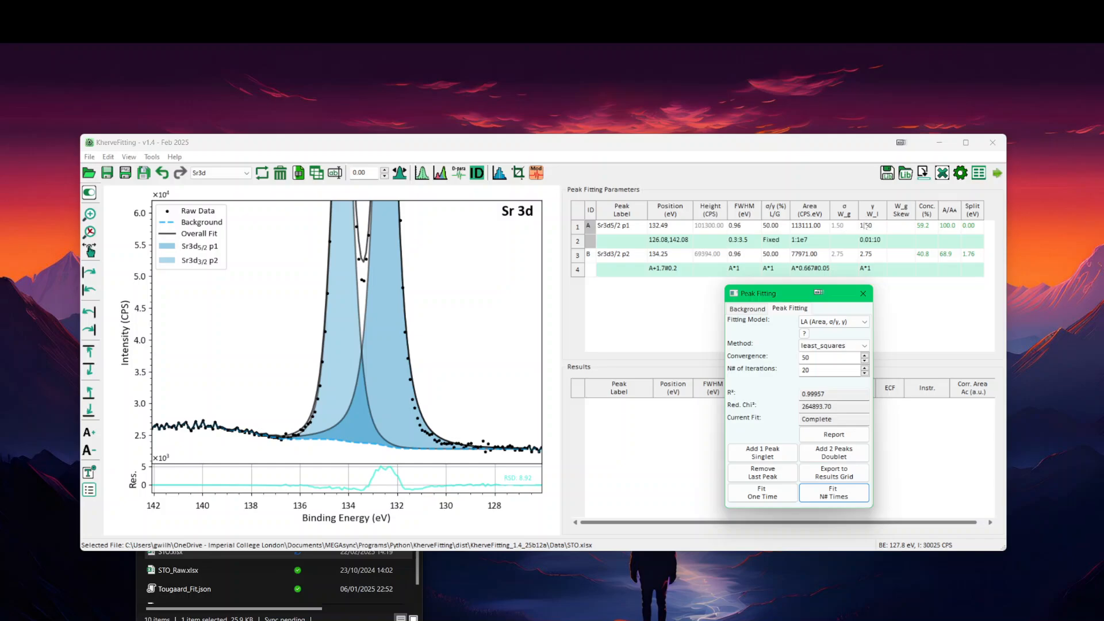
left_click(871, 256)
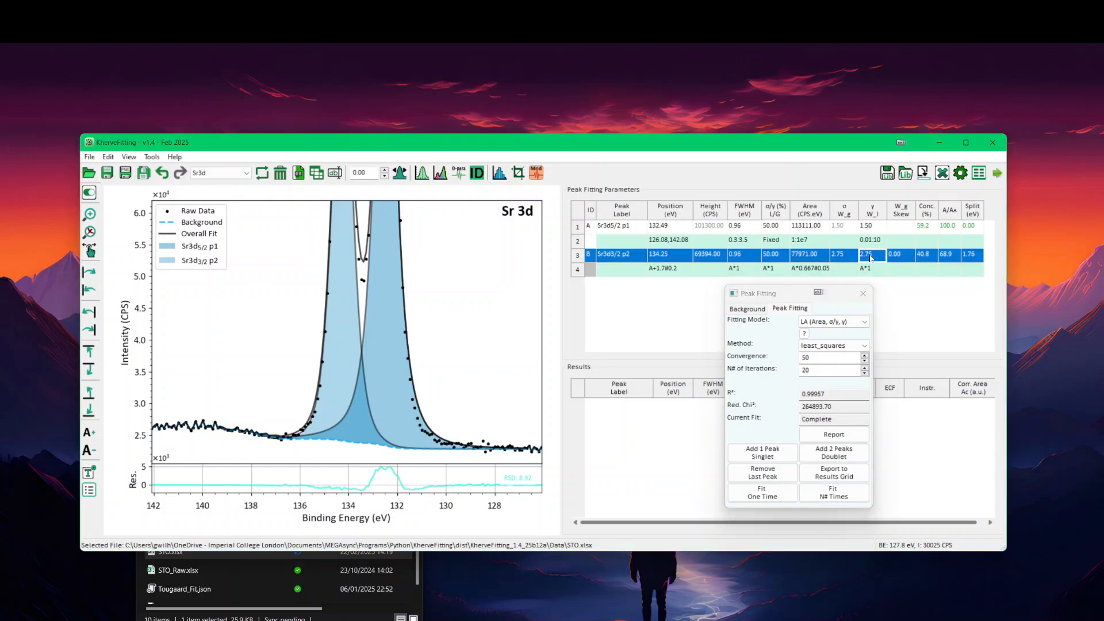
type("1.5")
key("Return")
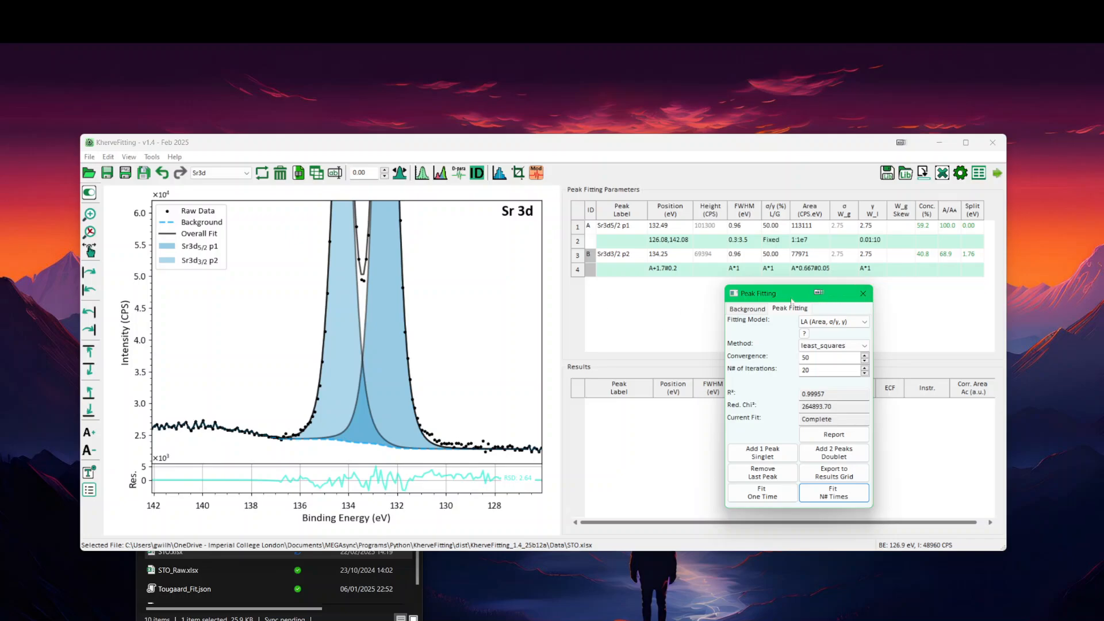
Step: Export the Sr 3d fit to the results grid and include only the Sr3d5/2 p1 peak in the atomic percentage
left_click_drag(791, 299, 244, 379)
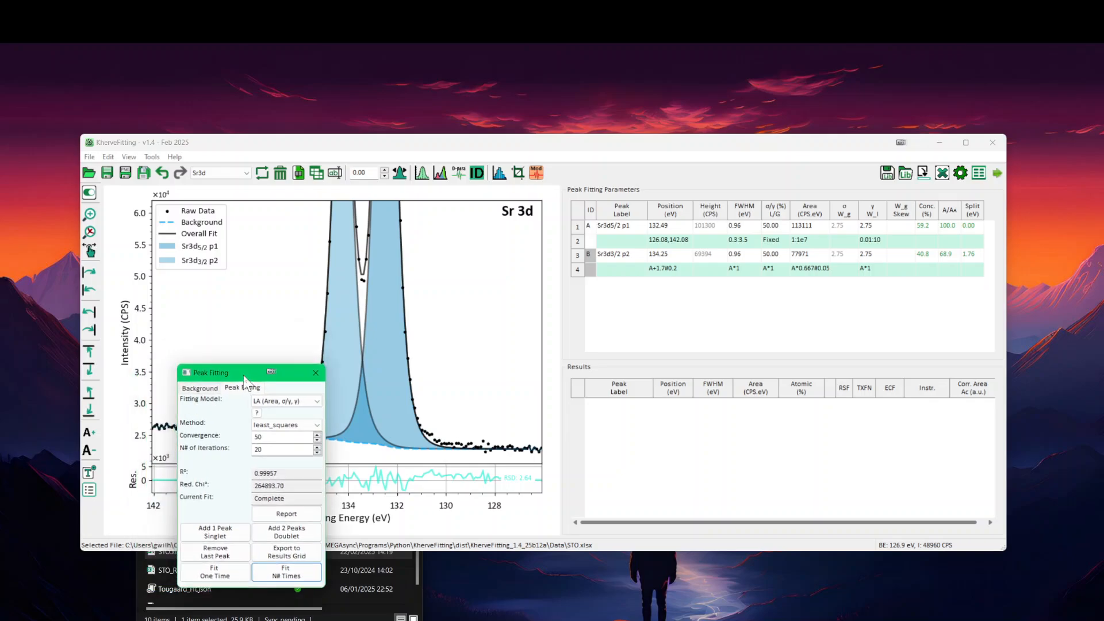
right_click(253, 311)
left_click(275, 329)
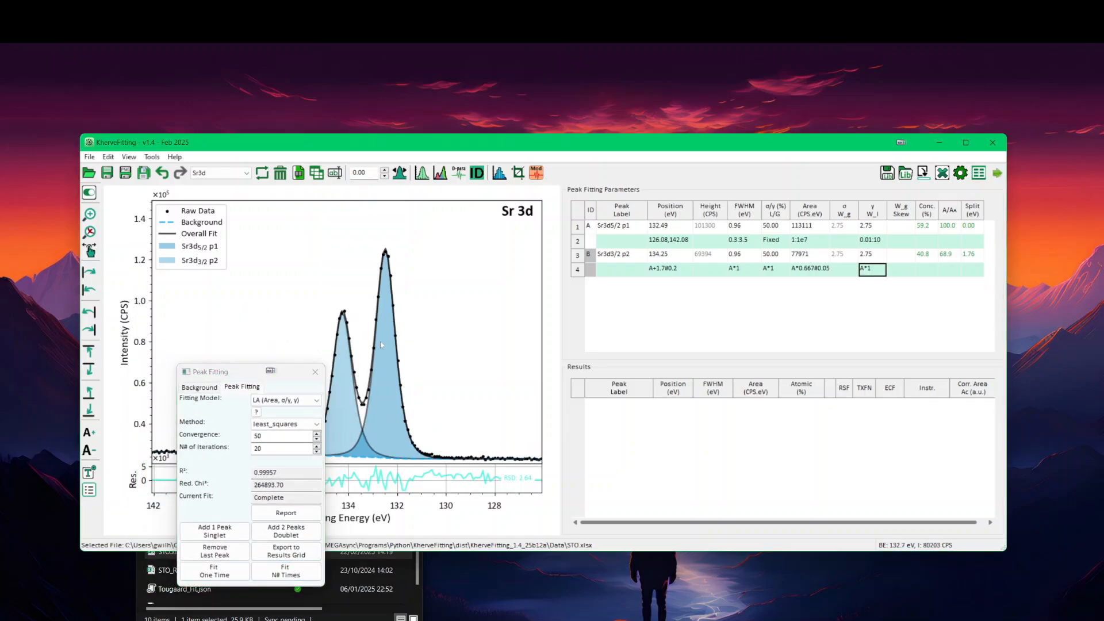
left_click_drag(244, 371, 198, 392)
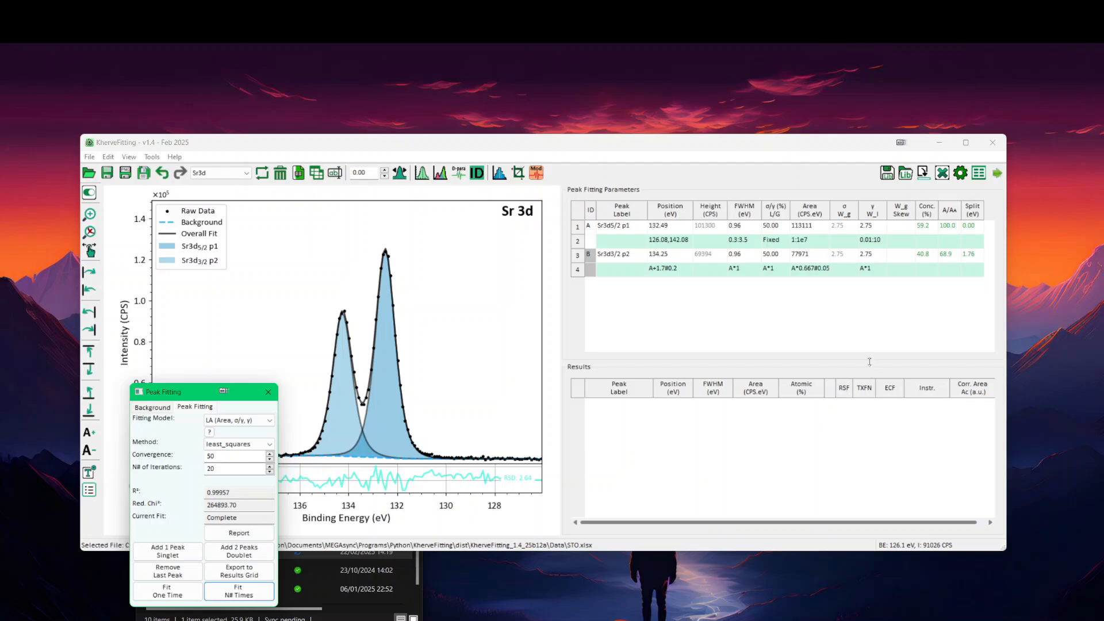
left_click_drag(869, 362, 816, 366)
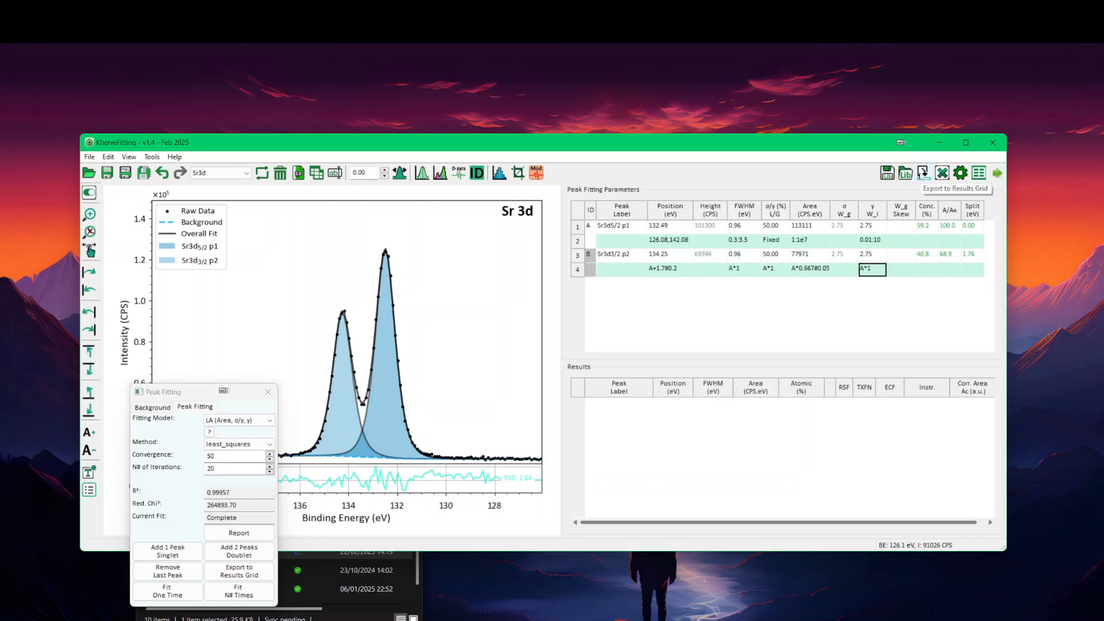
left_click(922, 173)
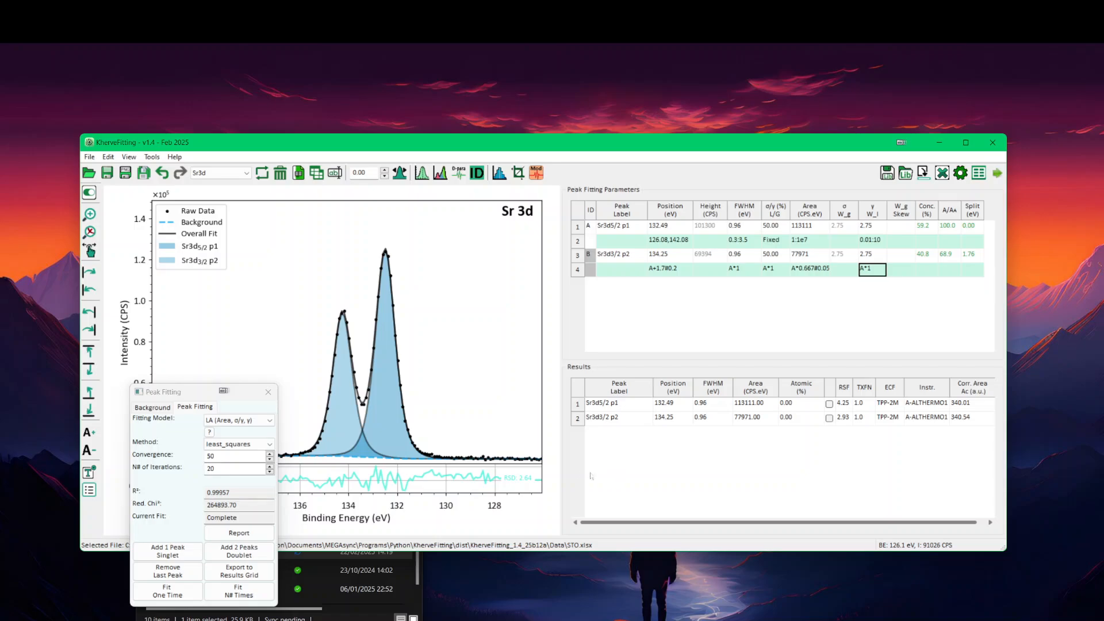
left_click(829, 404)
left_click(829, 418)
left_click(829, 418)
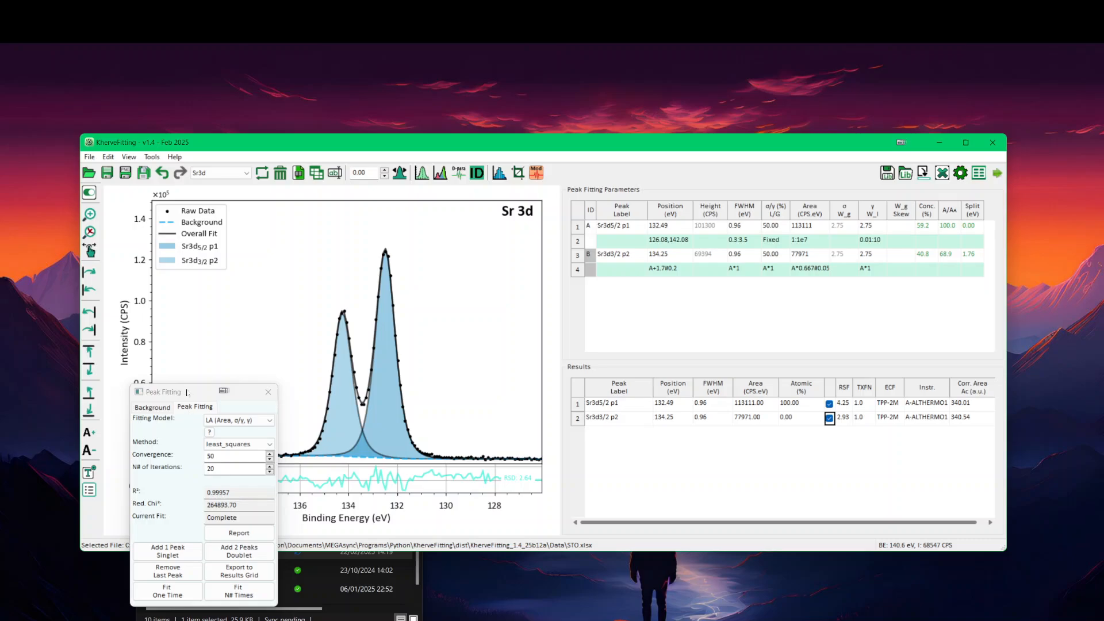
Step: Switch to the Ti 2p spectrum
left_click_drag(187, 391, 604, 334)
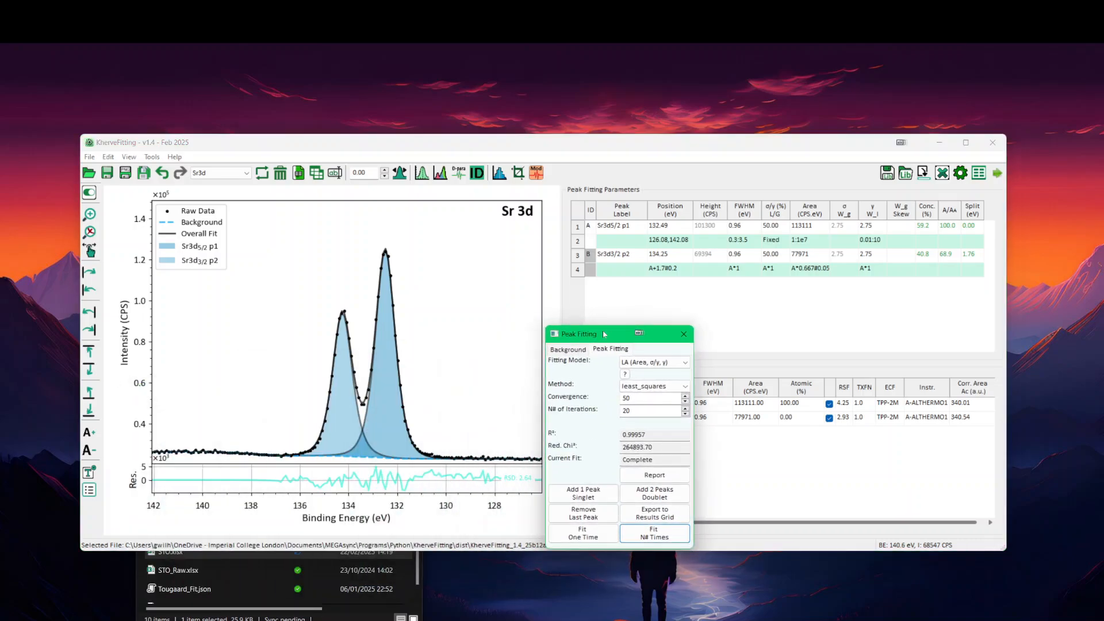
key("ctrl+bracketright")
key("ctrl+bracketright")
key("ctrl+bracketright")
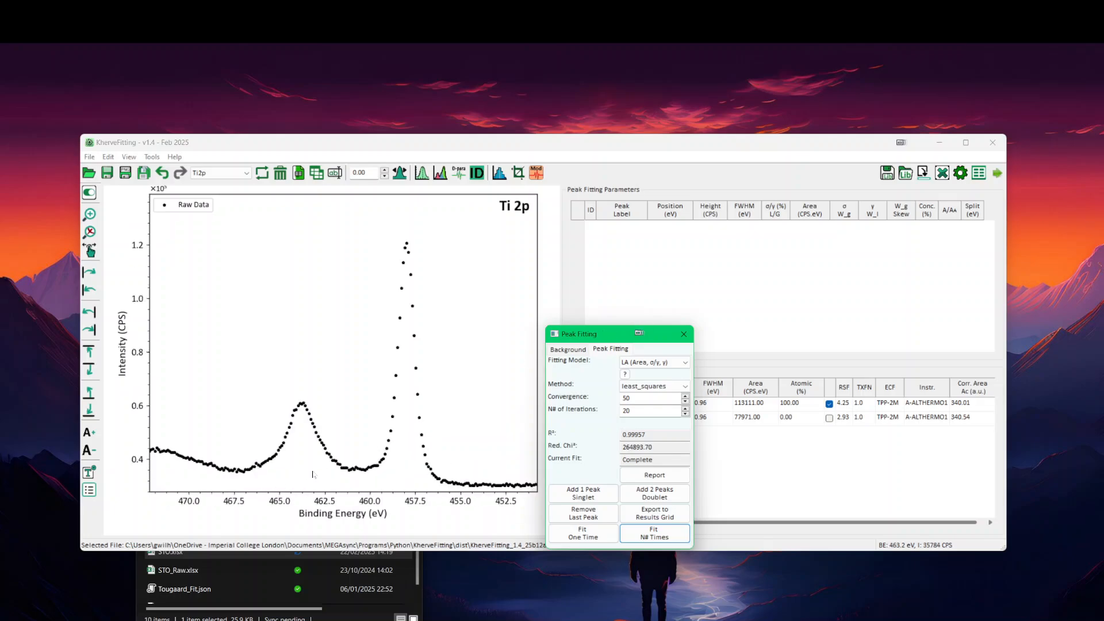
Step: Set both background offsets to 0 and create a Multi-Regions Smart background on Ti 2p between about 454.8 and 467.5 eV
left_click(562, 350)
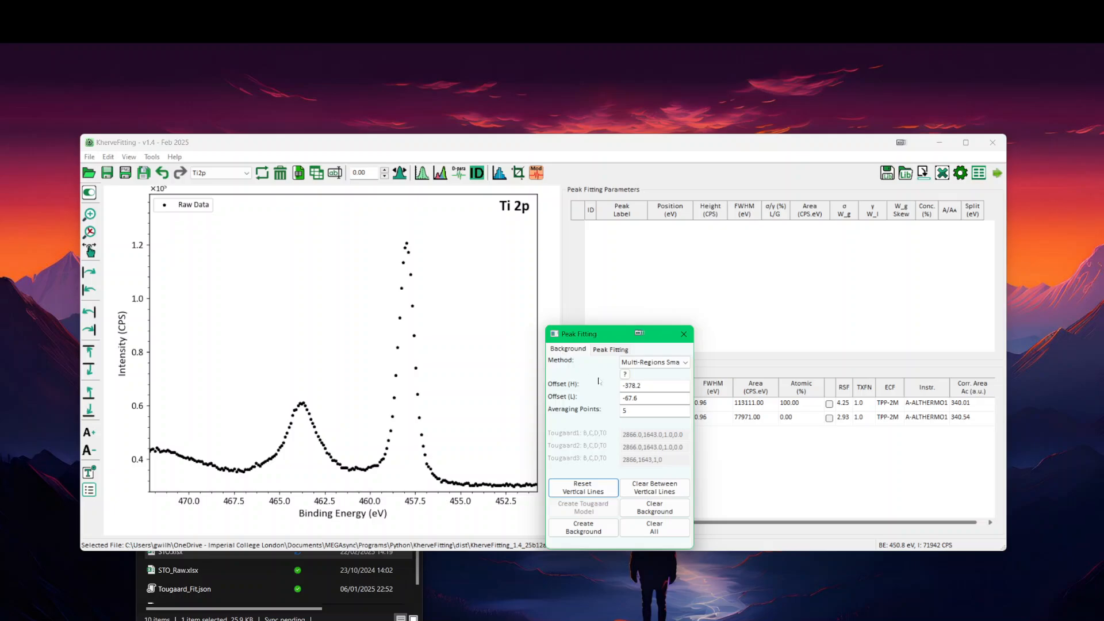
left_click_drag(643, 398, 594, 398)
type("0")
key("shift+Tab")
type("0")
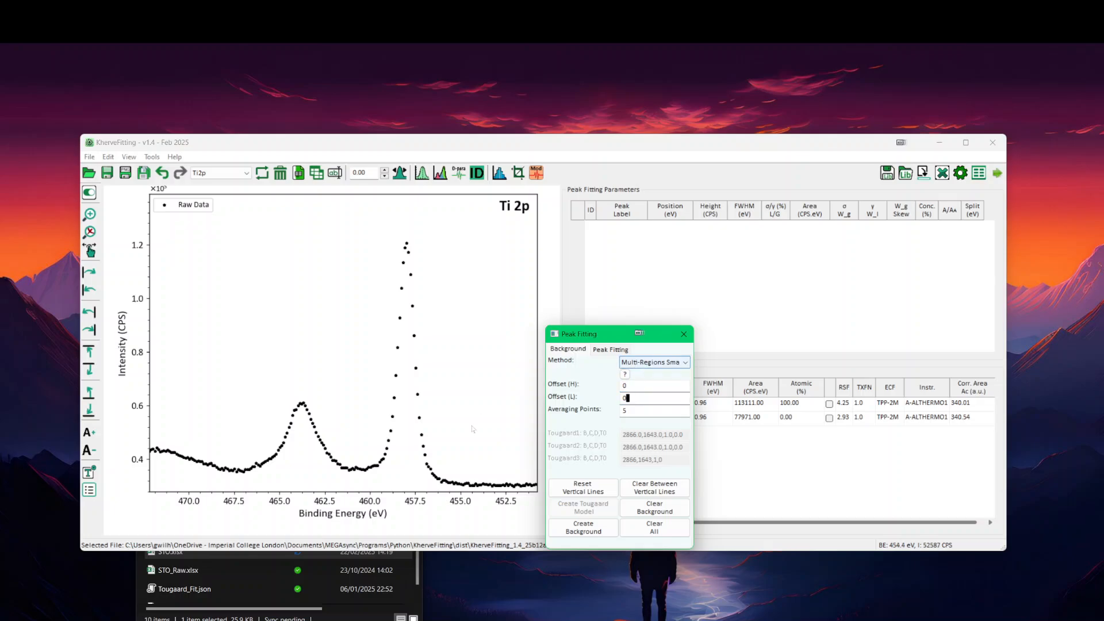
left_click(464, 427)
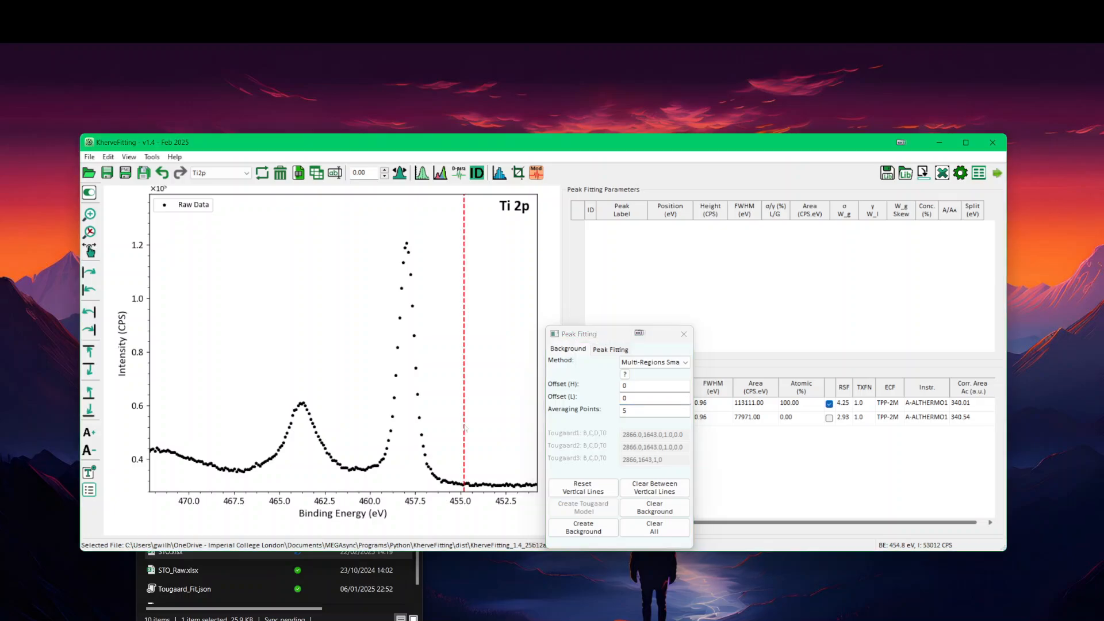
left_click(235, 433)
left_click(583, 527)
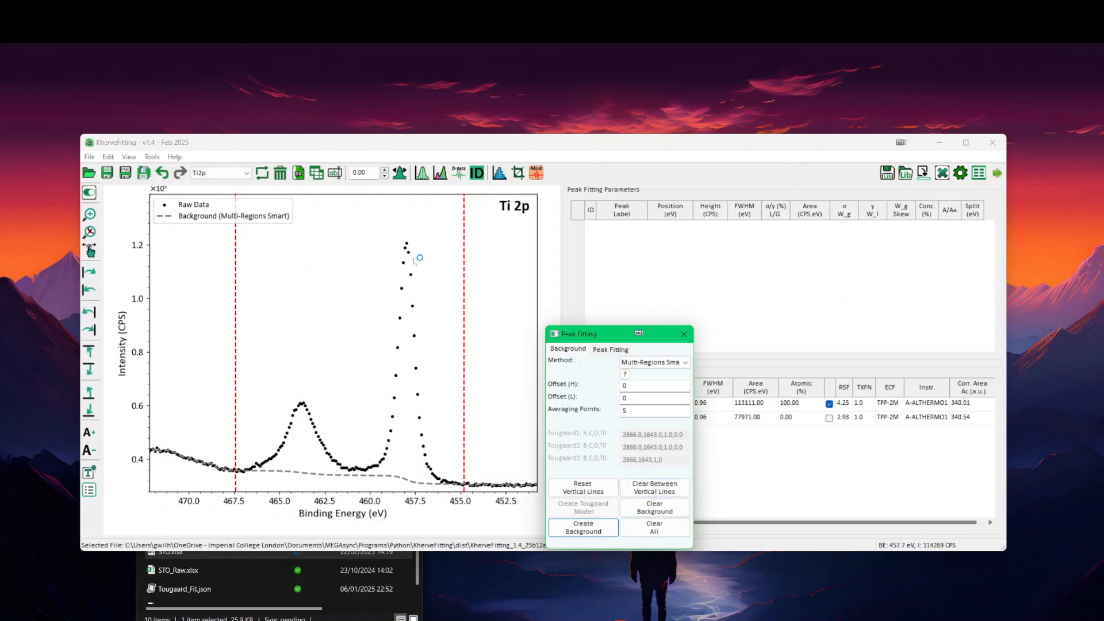
Step: Add an LA (Area, σ/γ, γ) doublet to Ti 2p, fit it over 20 iterations and inspect the peak bases
left_click(610, 349)
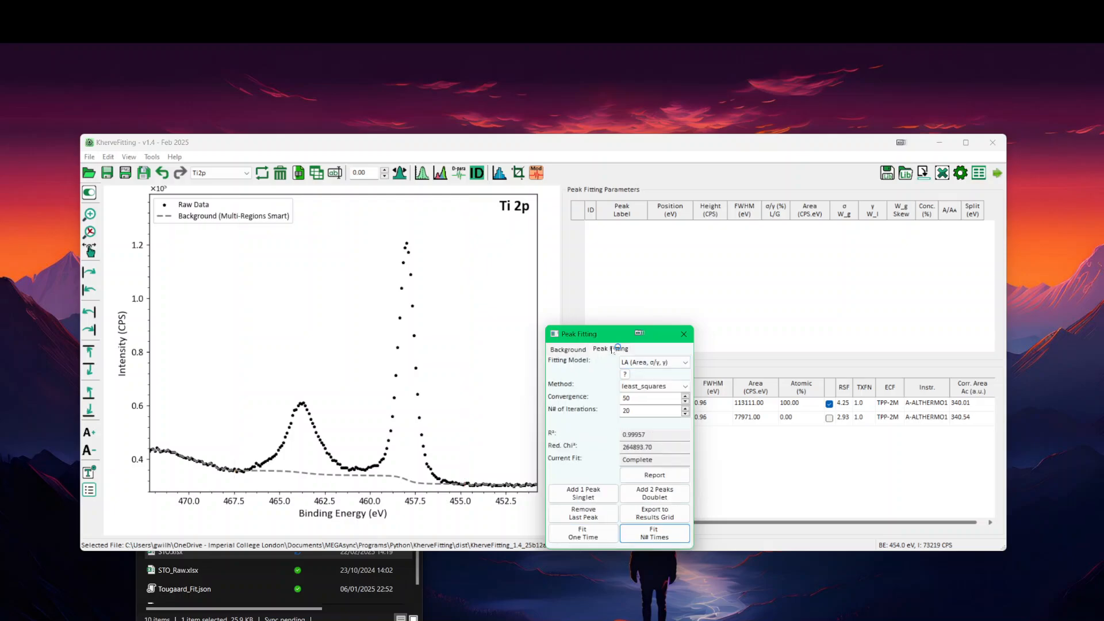
left_click(640, 493)
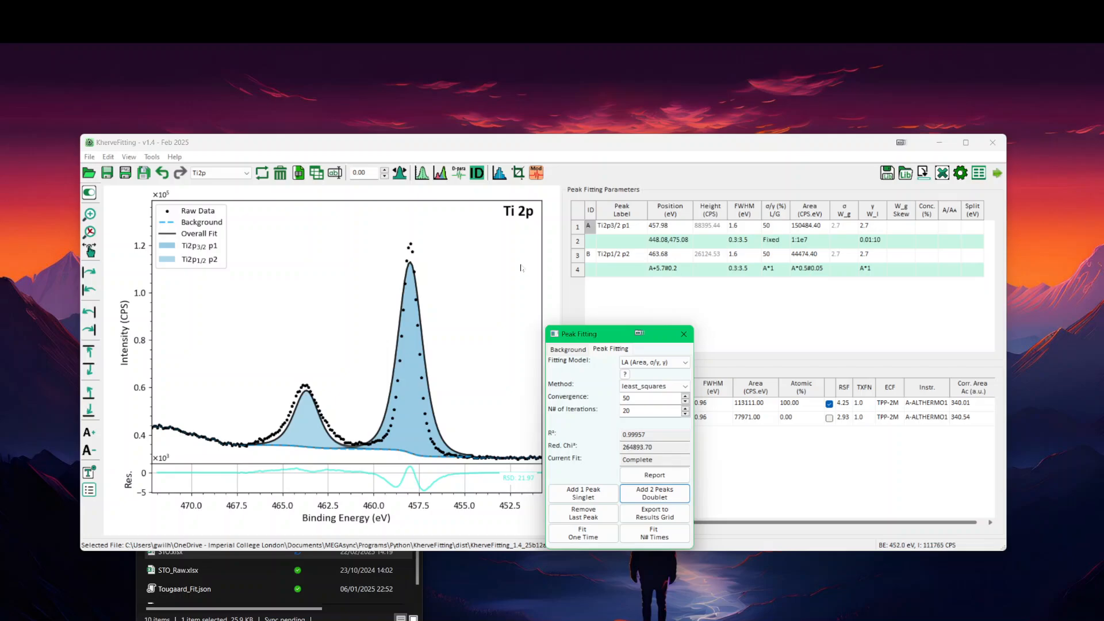
left_click(664, 538)
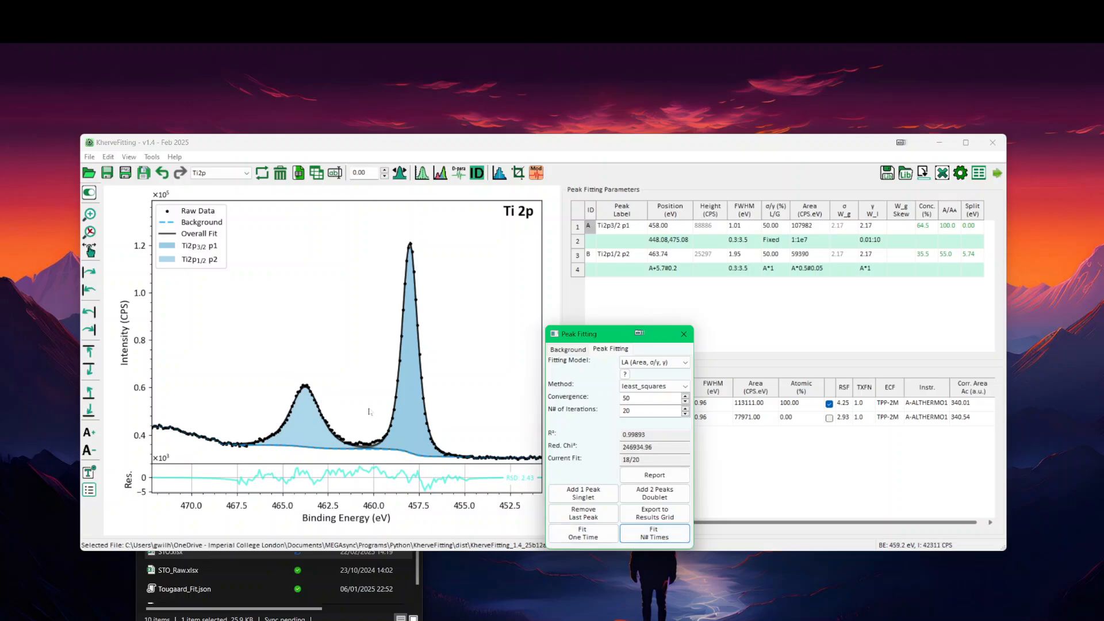
scroll(368, 411, "up", 5)
scroll(369, 412, "up", 2)
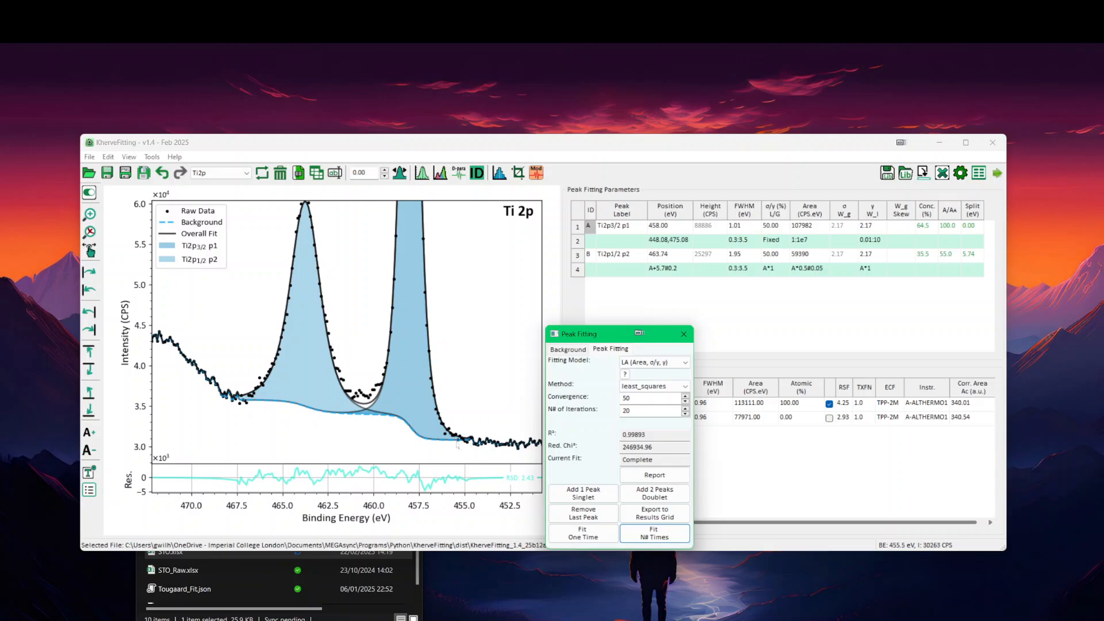
Step: Replace the Ti 2p LA peaks with a Voigt (Area, L/G, σ) doublet and fit it over 20 iterations
left_click(596, 517)
left_click(595, 518)
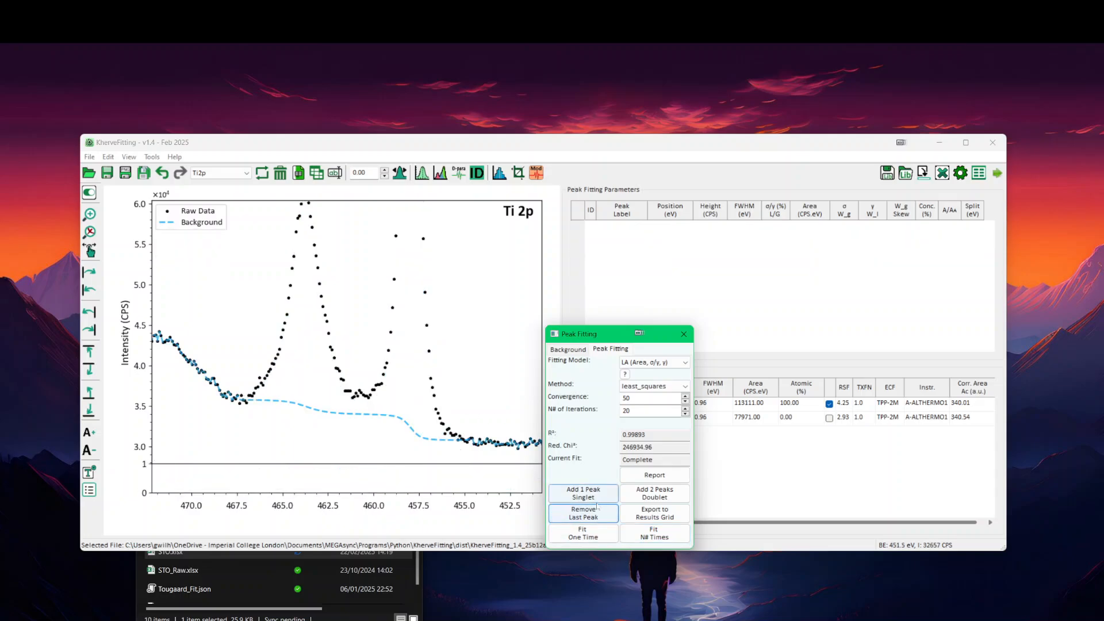
left_click(654, 362)
left_click(649, 412)
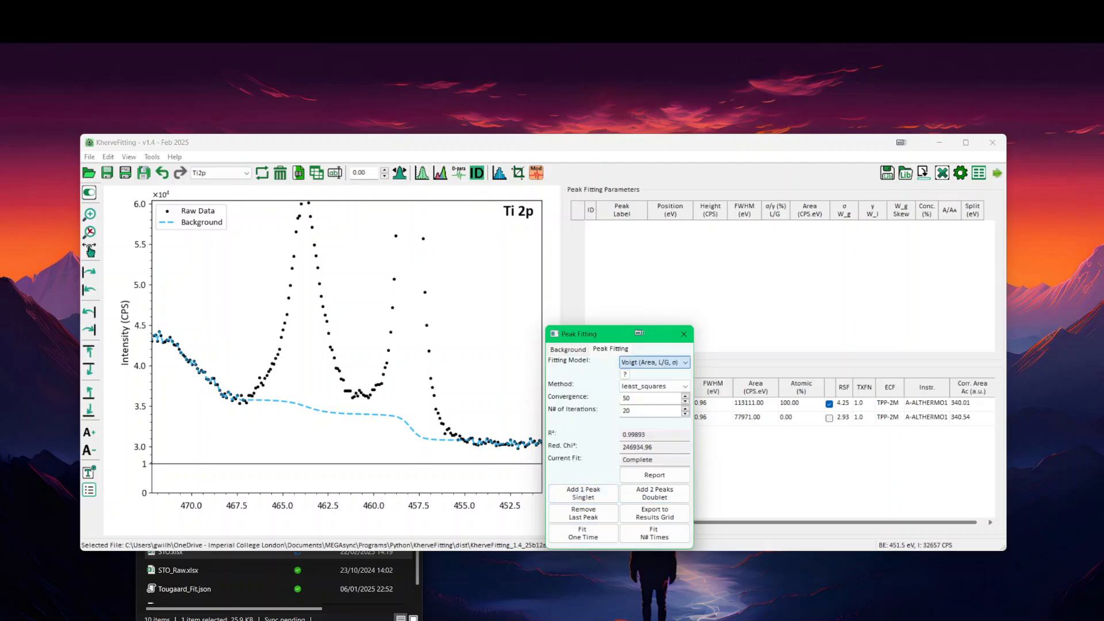
left_click(642, 496)
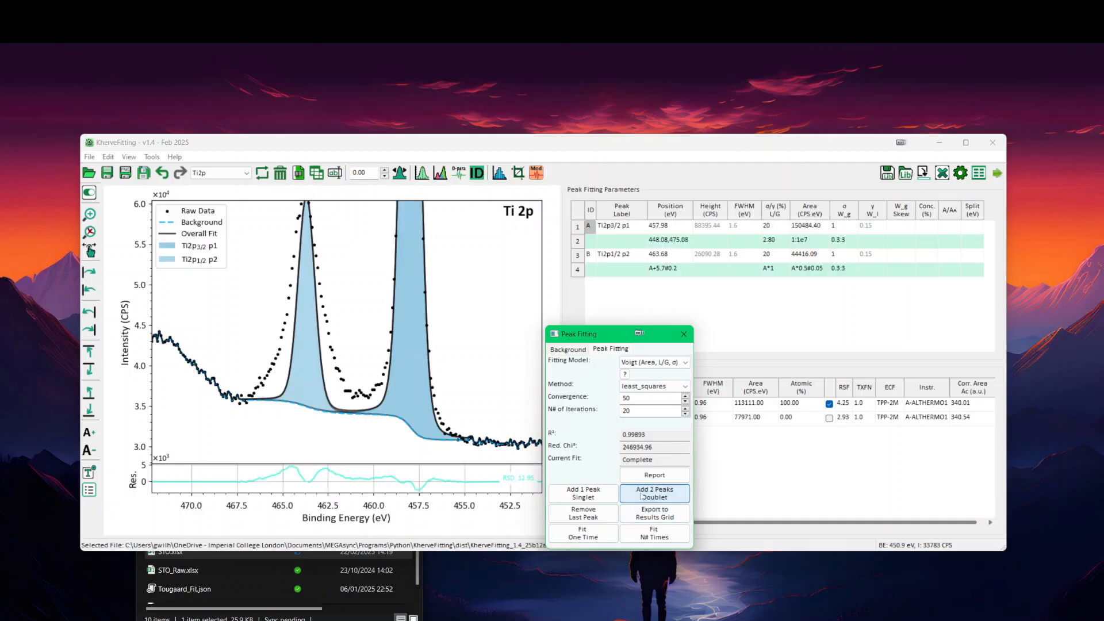
left_click(656, 535)
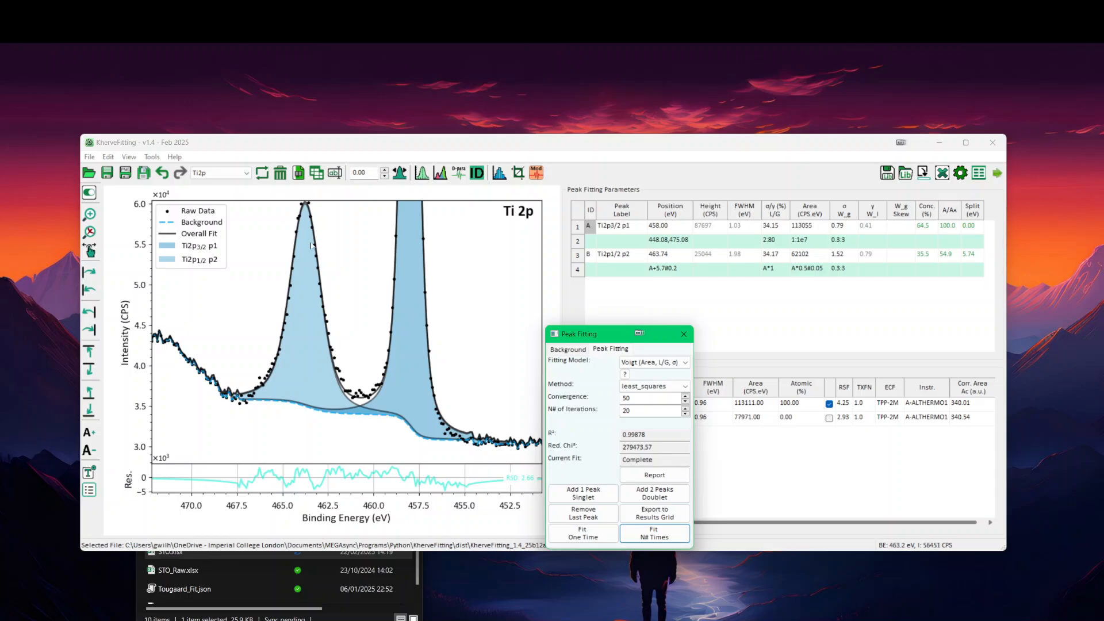
Step: Replace the Ti 2p Voigt peaks with an LA (Area, σ/γ, γ) doublet and fit it over 20 iterations
left_click(596, 514)
left_click(596, 514)
left_click(654, 362)
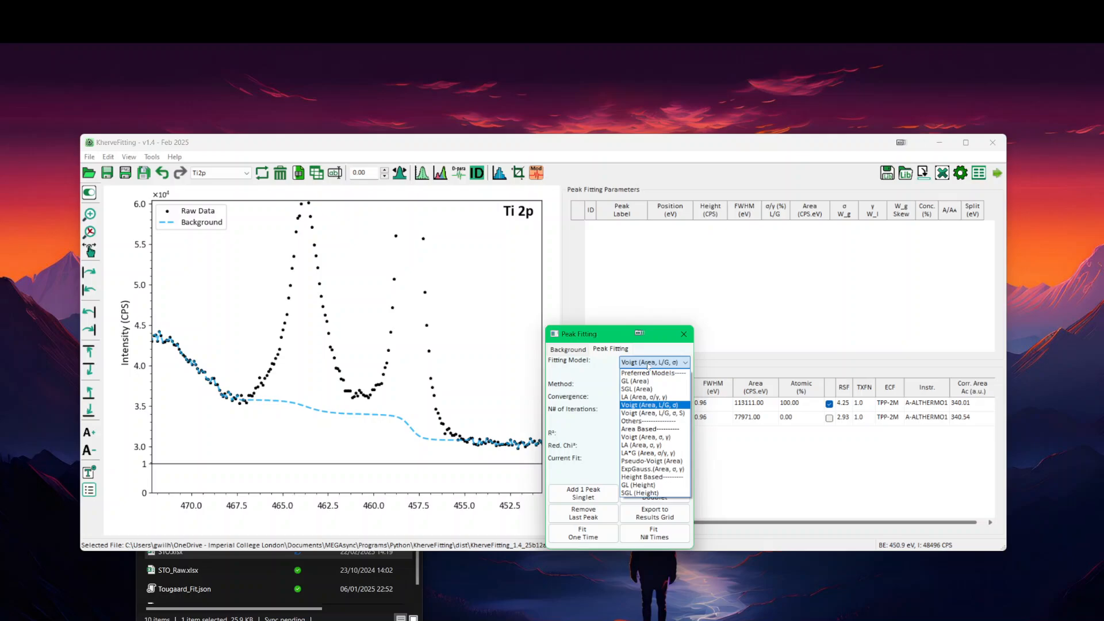
left_click(648, 397)
left_click(654, 493)
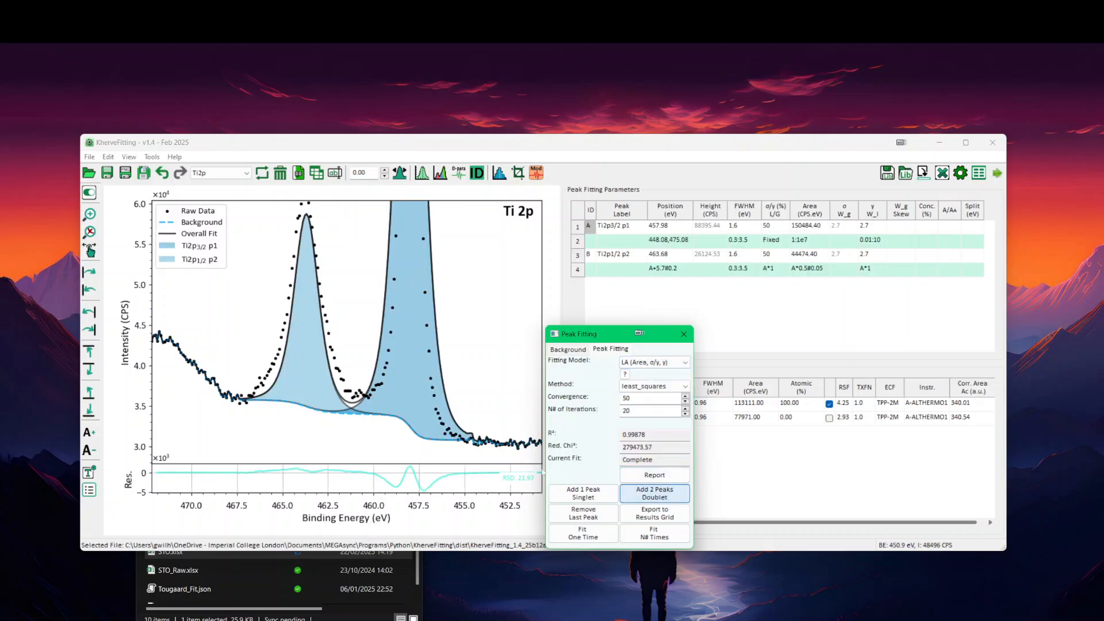
left_click(653, 532)
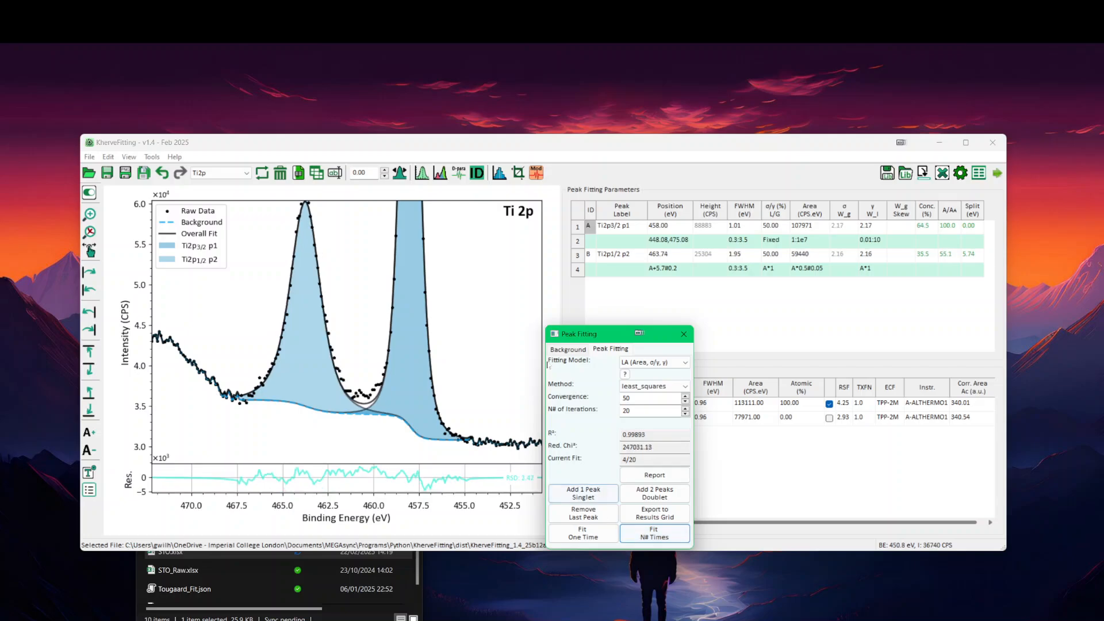
Step: Export the Ti 2p peaks to the results grid and include Ti2p3/2 p1 in the atomic percentage calculation
left_click_drag(601, 334, 530, 332)
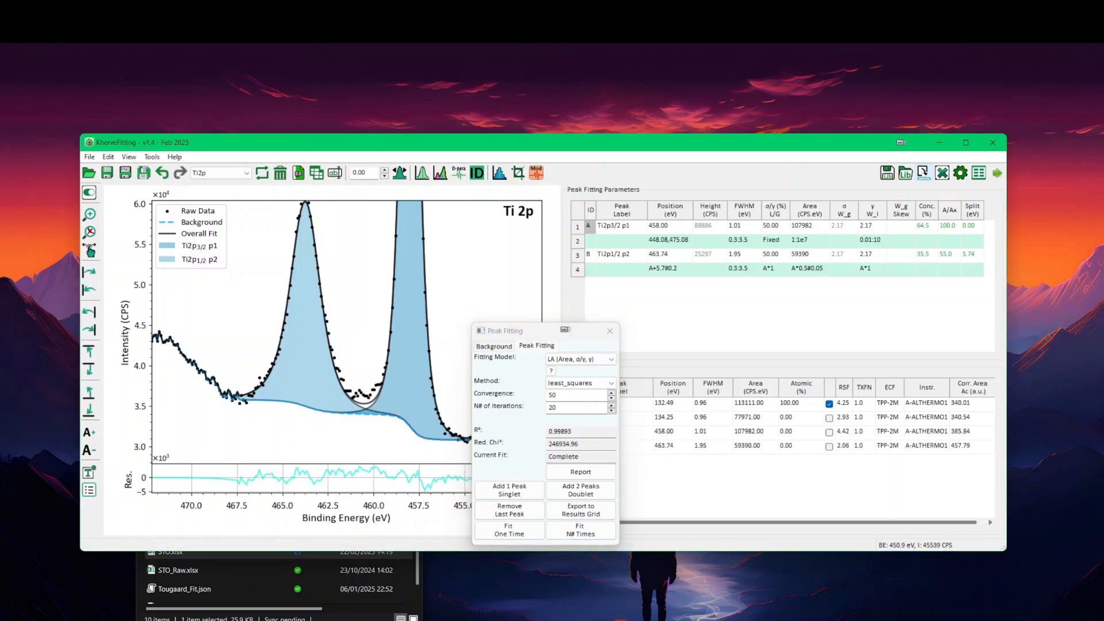
left_click_drag(534, 339, 436, 345)
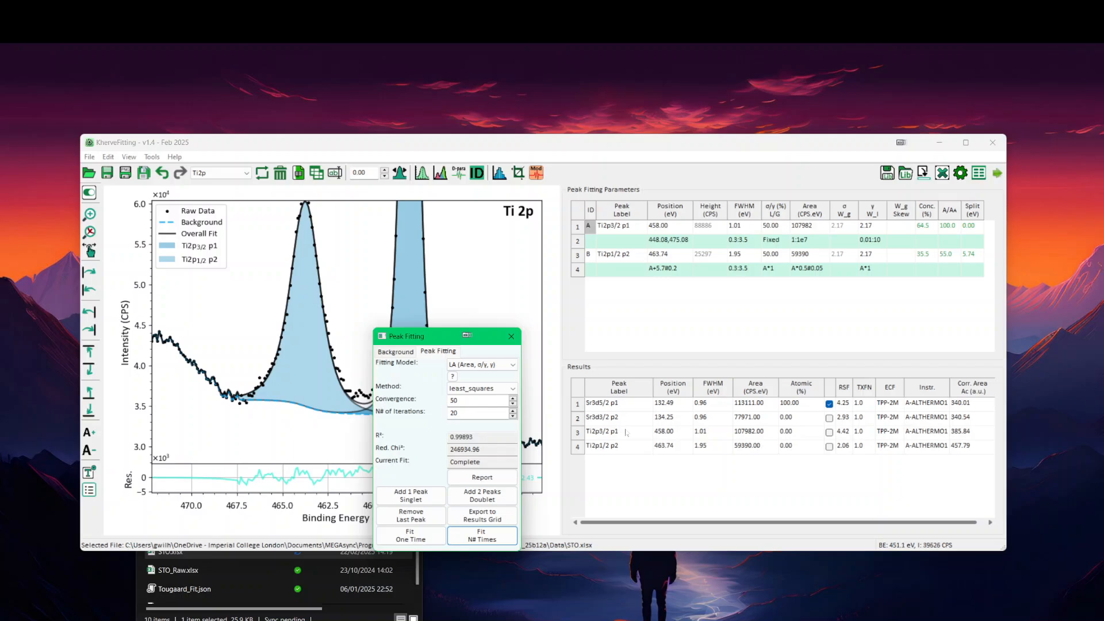
left_click(829, 433)
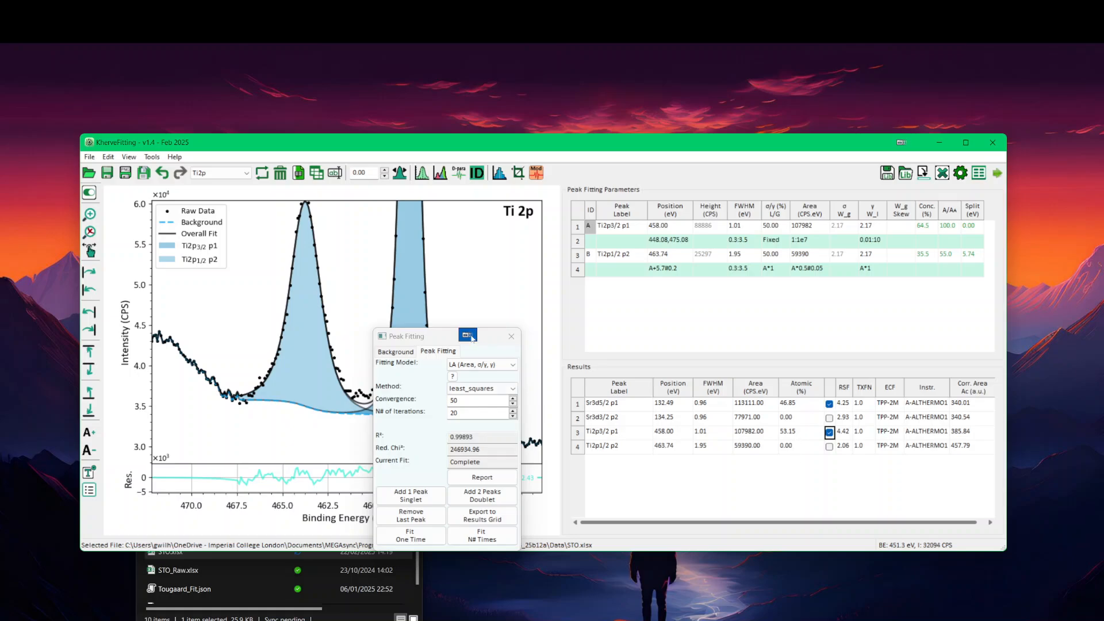
left_click_drag(431, 338, 545, 315)
left_click_drag(549, 326, 622, 321)
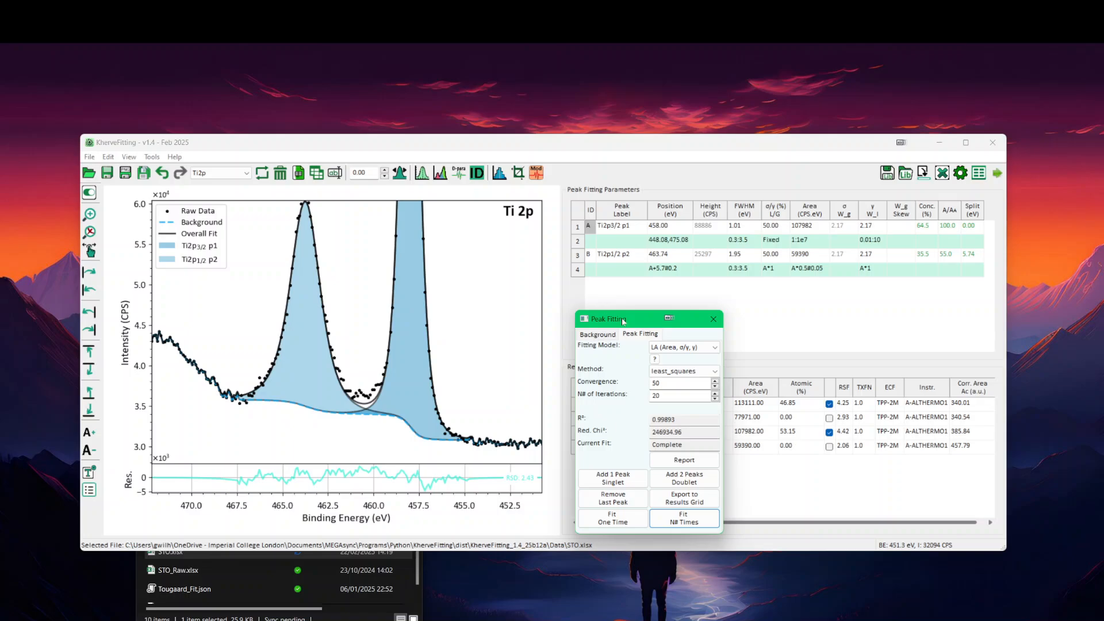
Step: Switch to the C 1s spectrum and load C1s_C-C_4peaks_Voigt_GK_2412.json from the Peaks Library
key("ctrl+bracketleft")
key("ctrl+bracketleft")
key("ctrl+bracketleft")
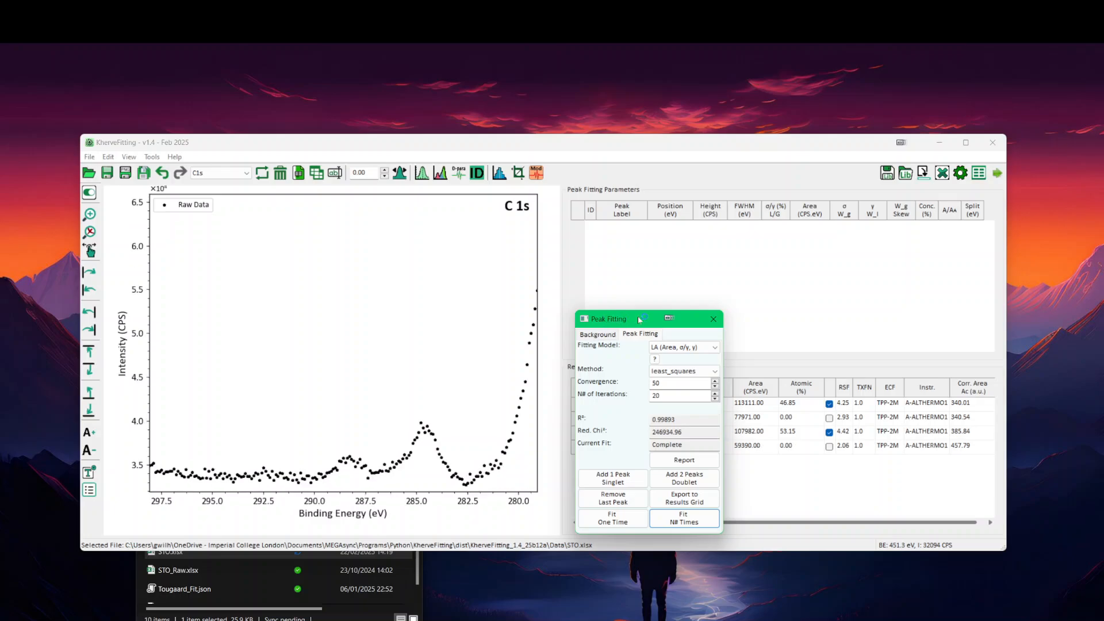
left_click_drag(640, 319, 663, 337)
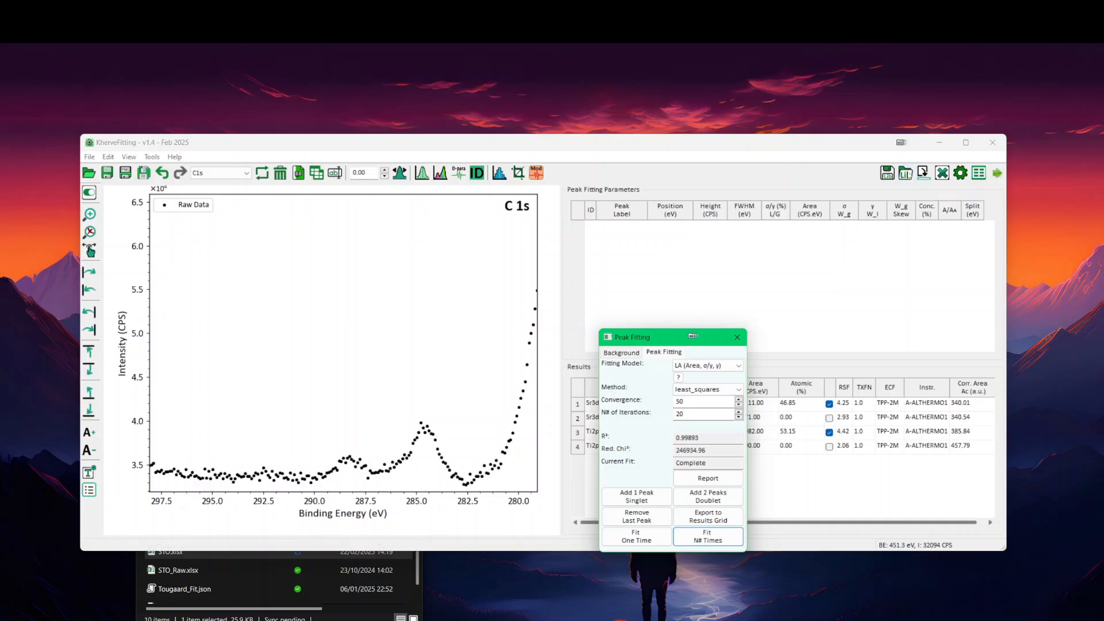
left_click(905, 172)
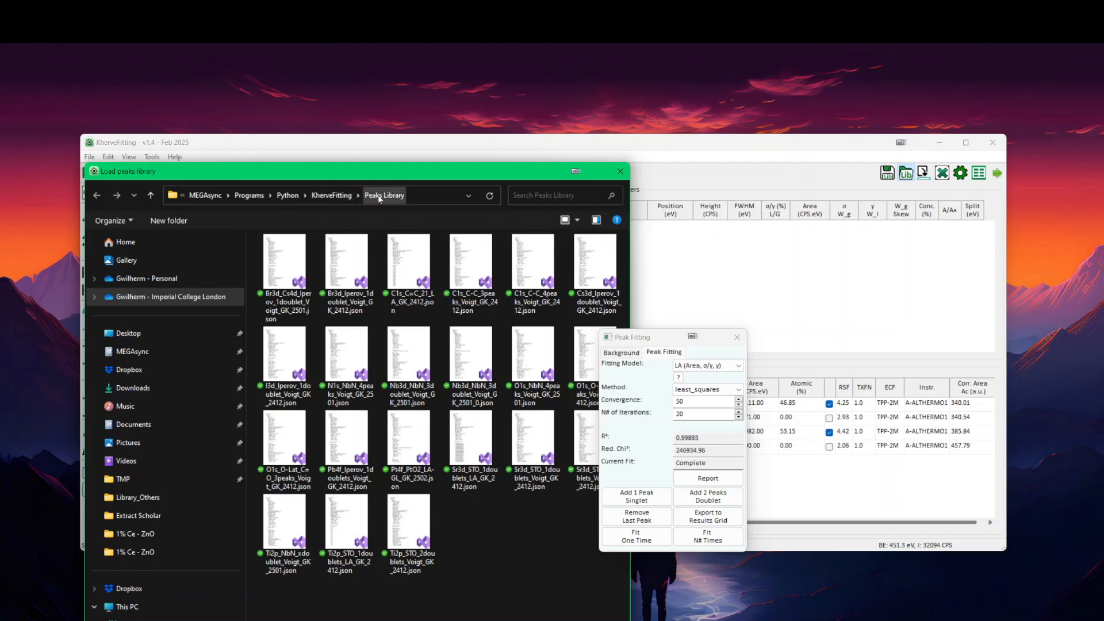
double_click(532, 272)
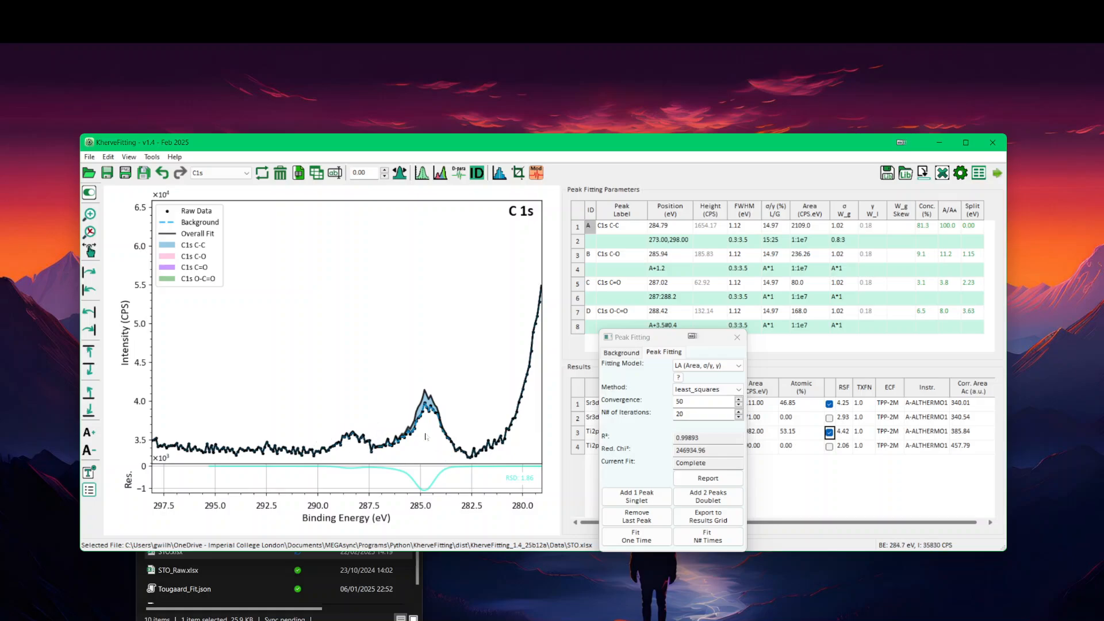
Step: Create a Multi-Regions Smart background on C 1s between about 282.4 and 290.8 eV
left_click(624, 352)
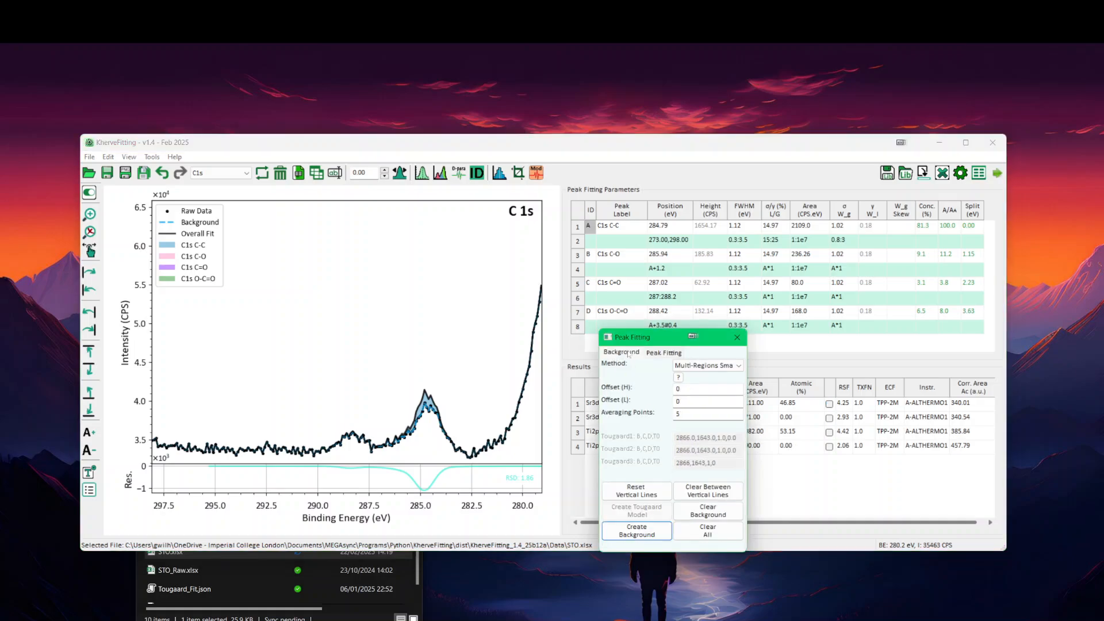
left_click(474, 429)
left_click(301, 425)
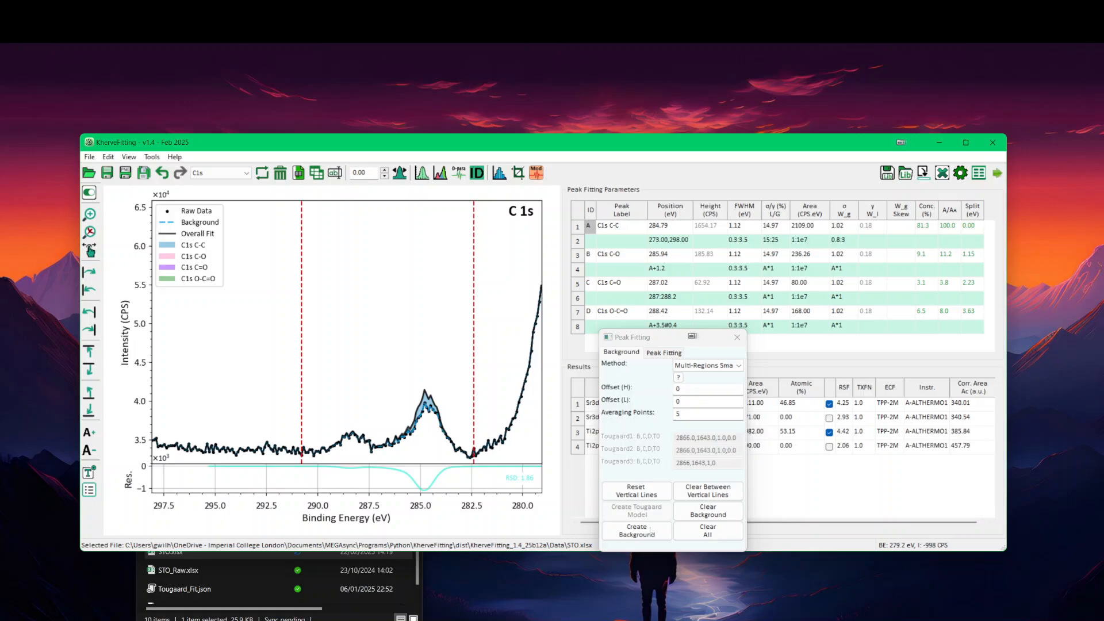
left_click(629, 528)
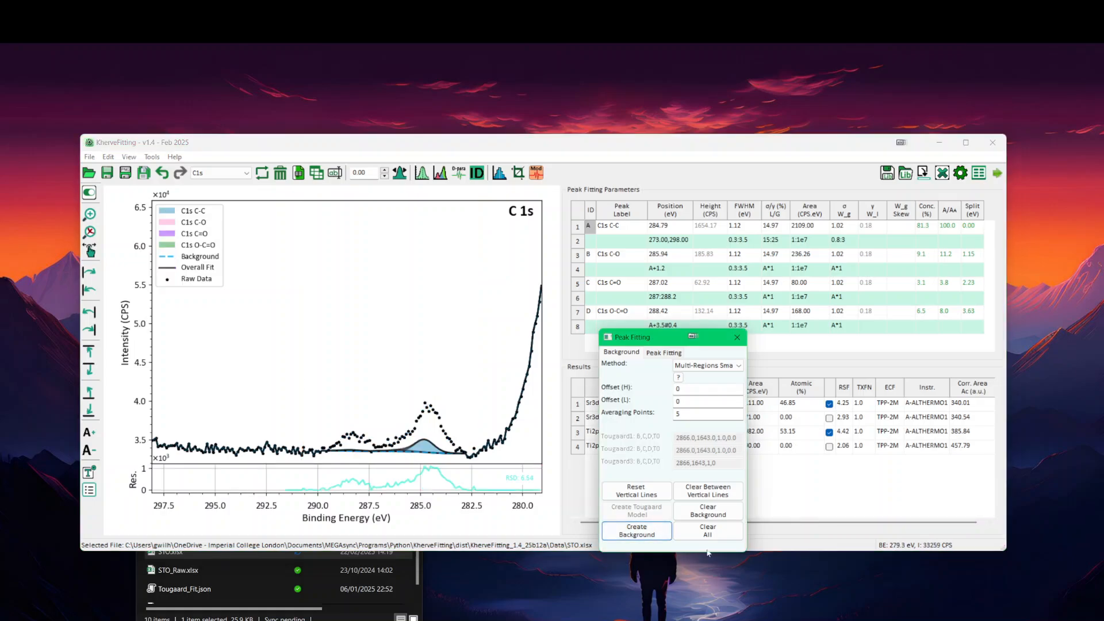
Step: Fit the four C 1s peaks over 20 iterations and export them to the results grid
left_click(666, 352)
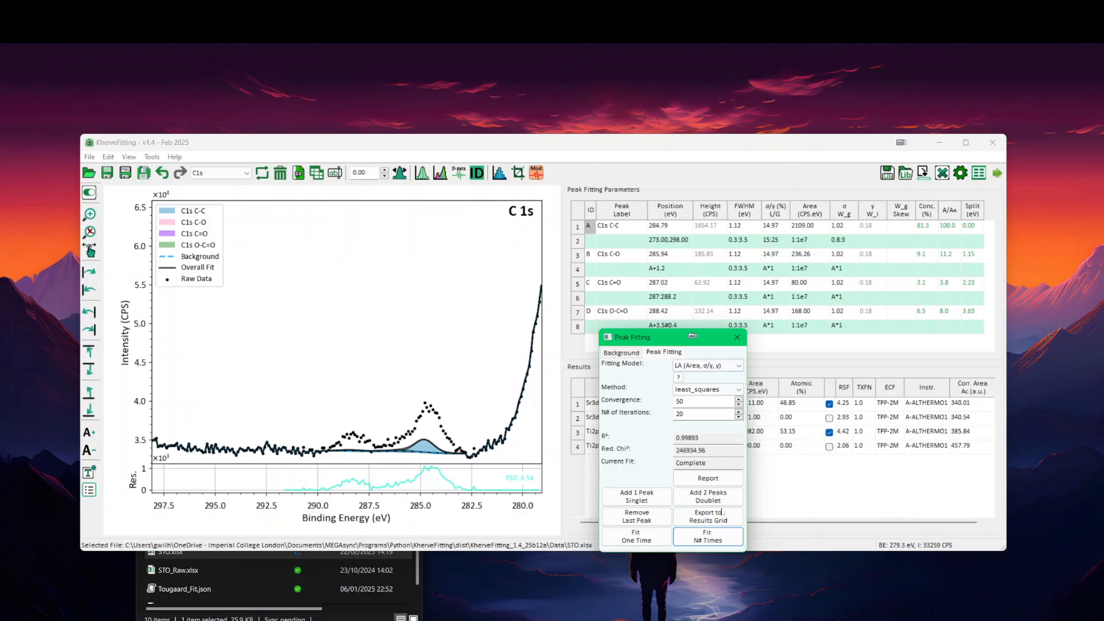
left_click(708, 536)
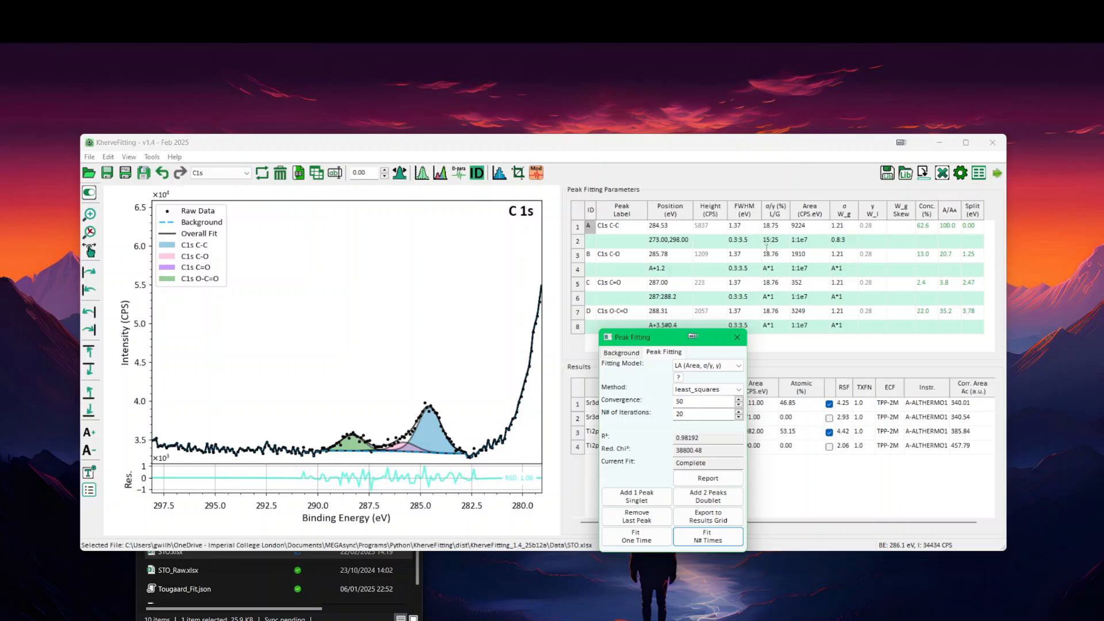
left_click_drag(652, 337, 789, 330)
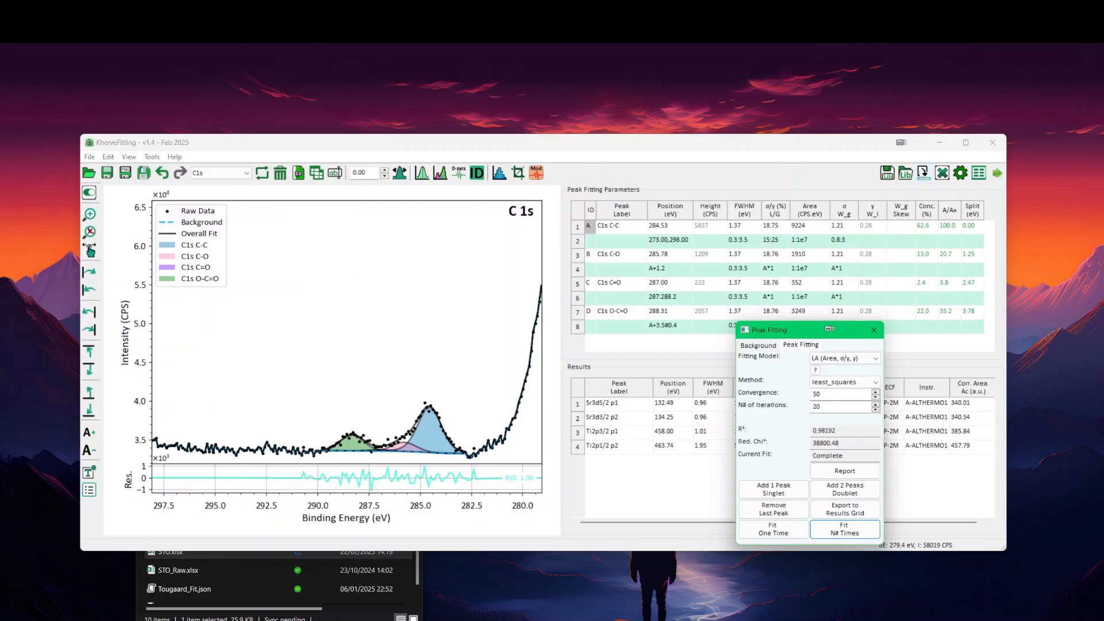
left_click(923, 173)
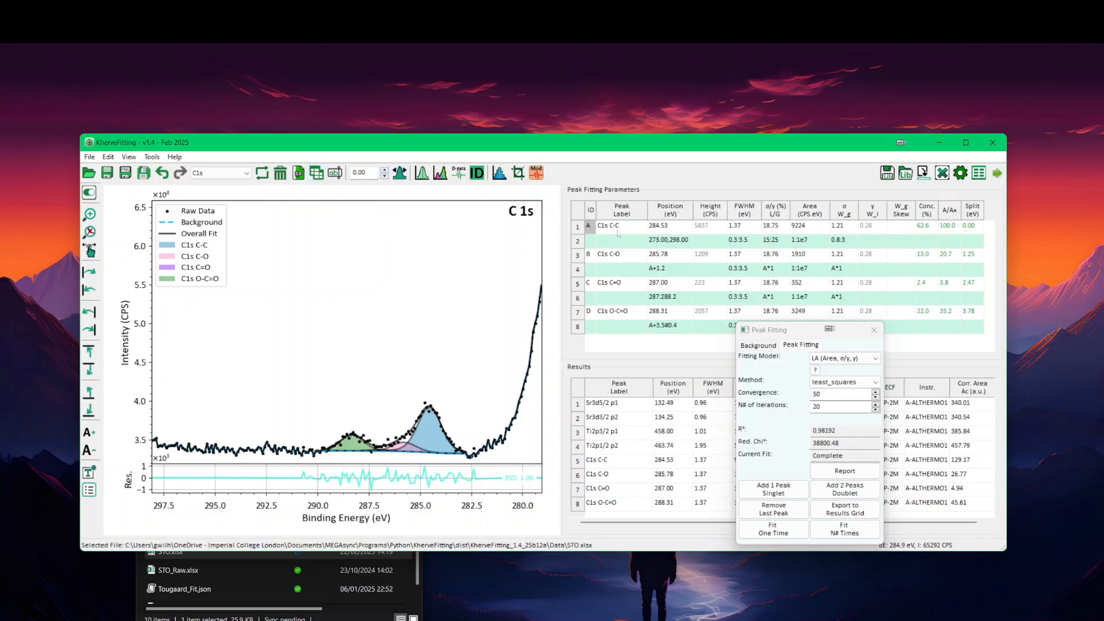
Step: Try the automatic binding energy correction on C 1s and reset the correction to 0
left_click(399, 173)
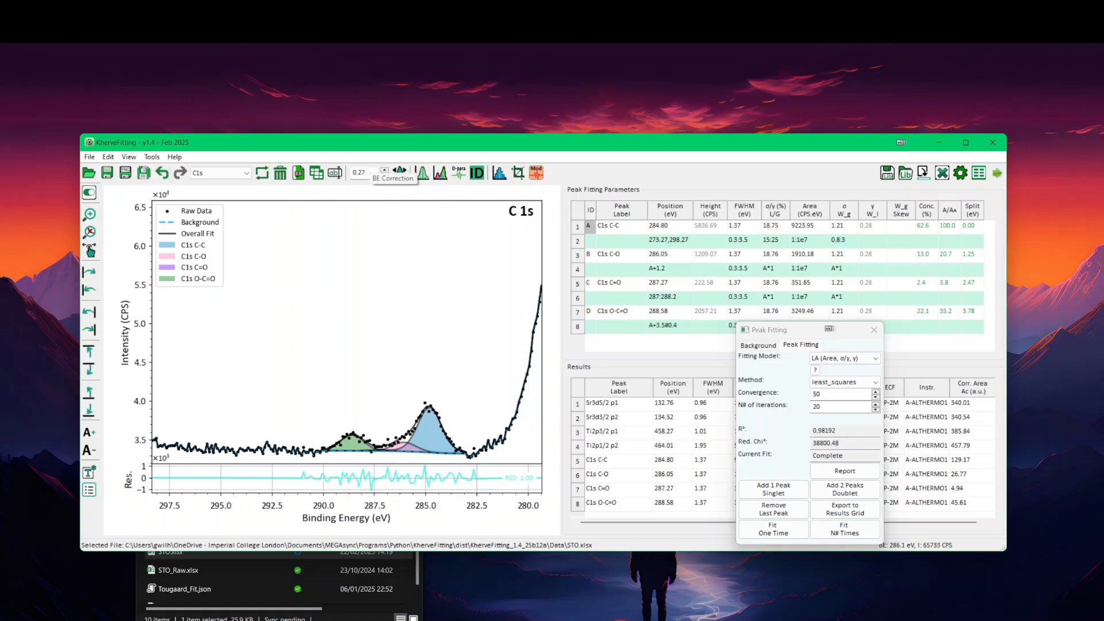
left_click_drag(369, 173, 352, 173)
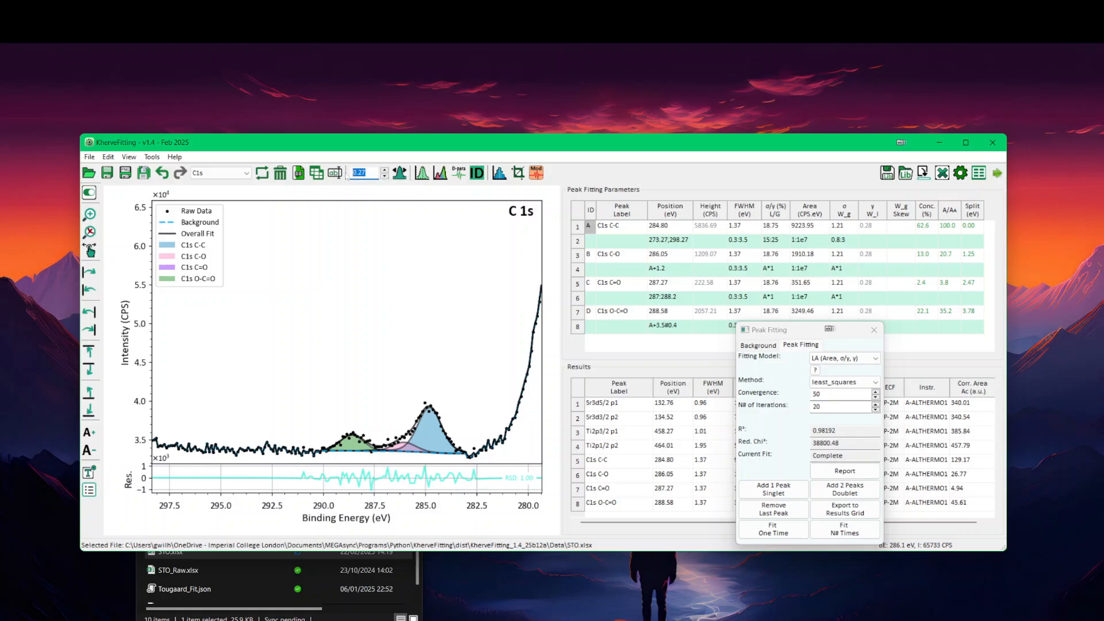
type("0")
key("Return")
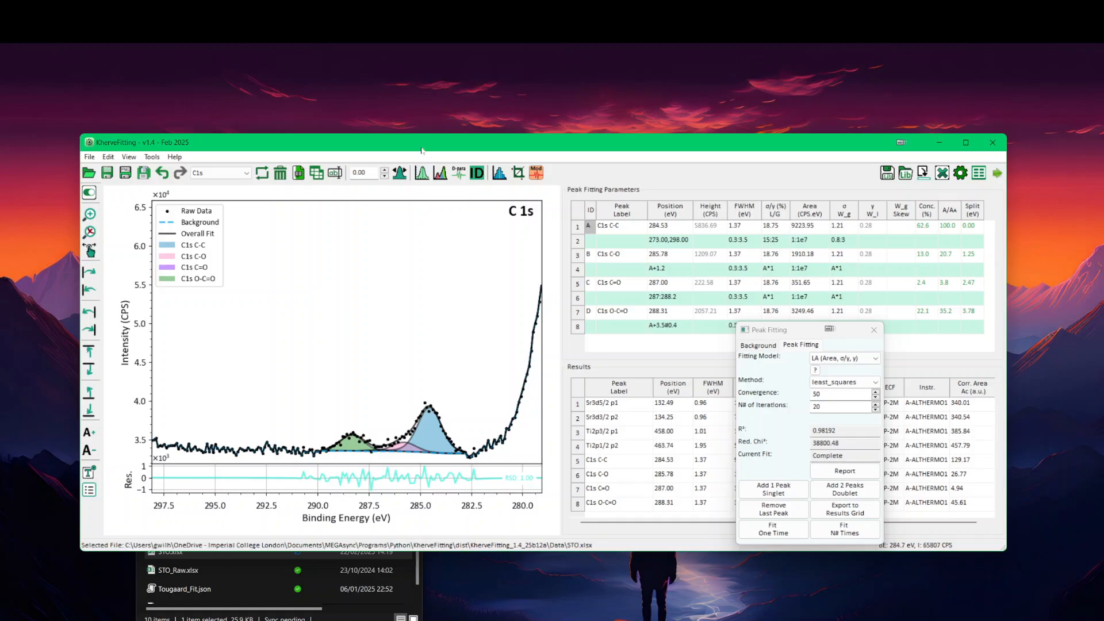
Step: Show the full Ti 2p spectrum and apply the automatic binding energy correction
scroll(397, 308, "up", 1)
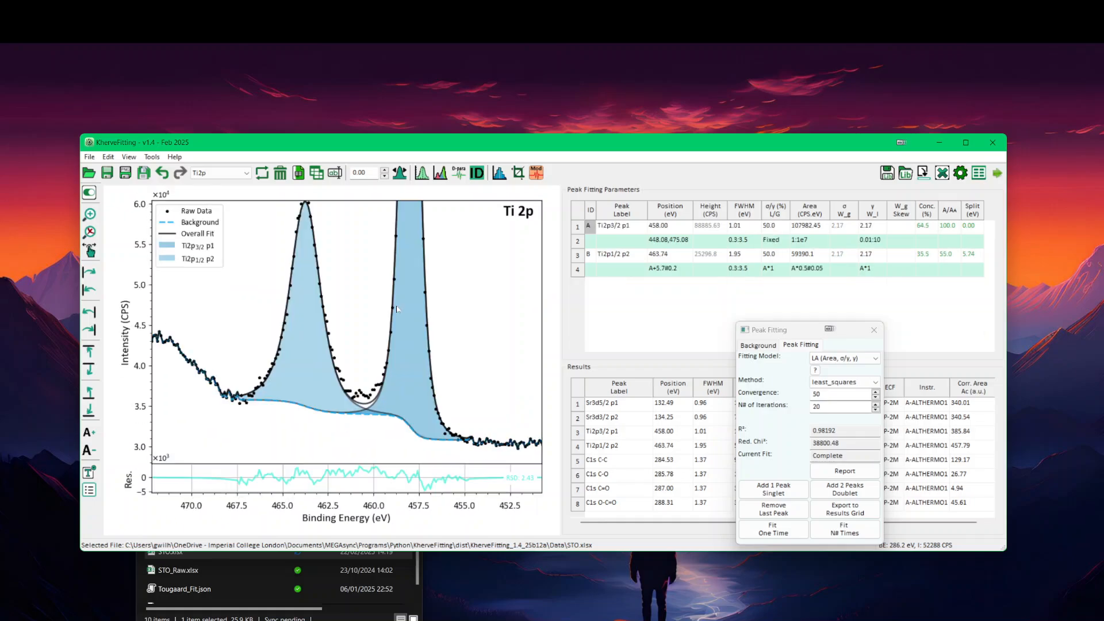
right_click(358, 248)
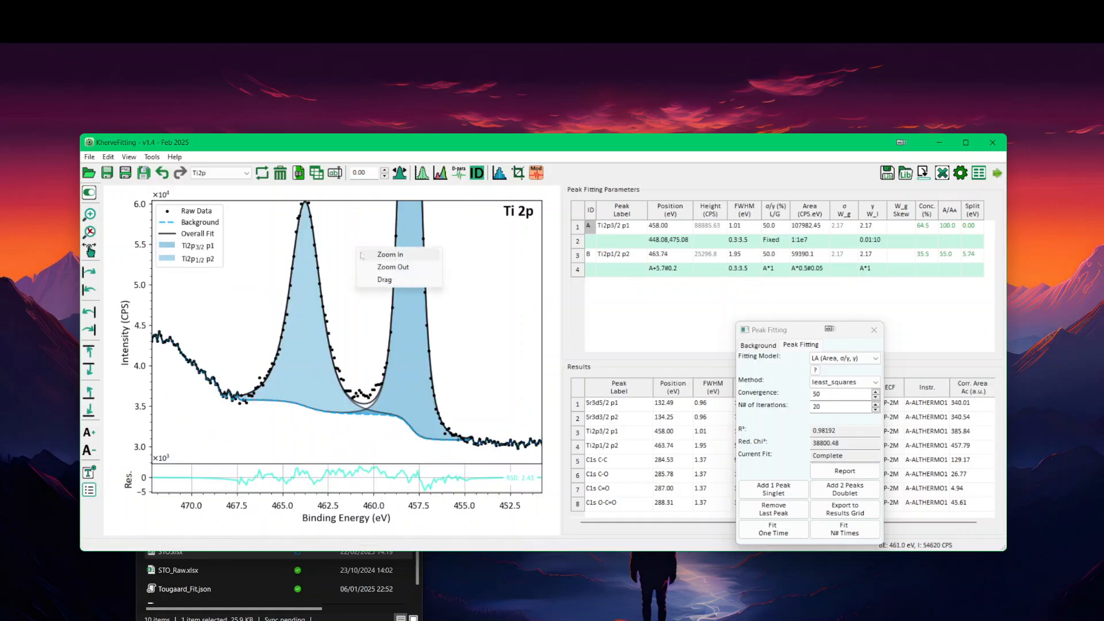
left_click(377, 268)
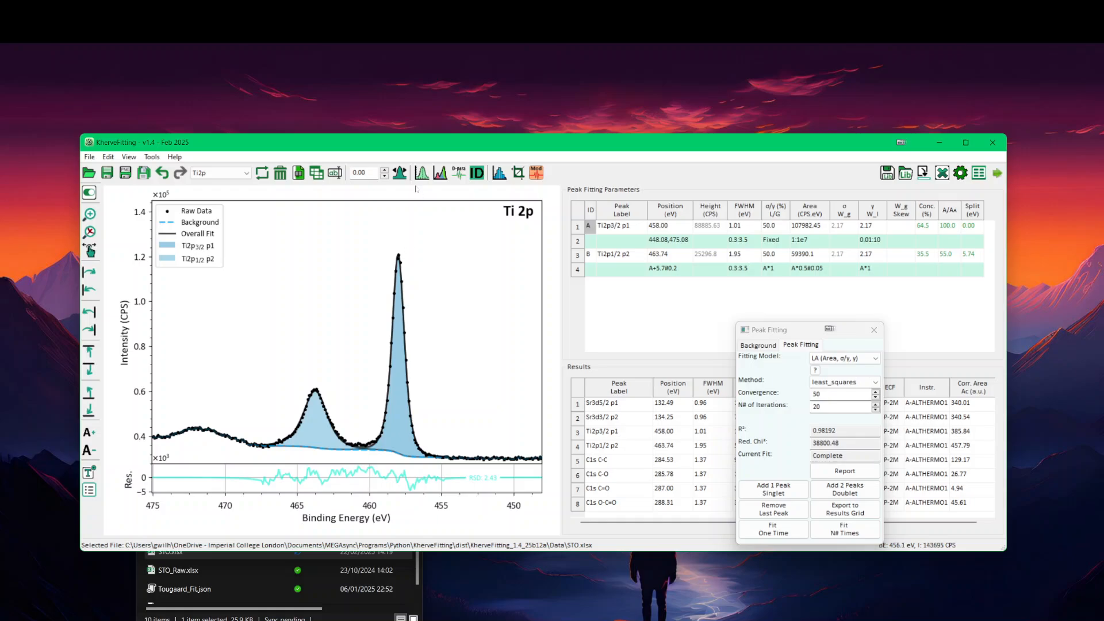
left_click(398, 174)
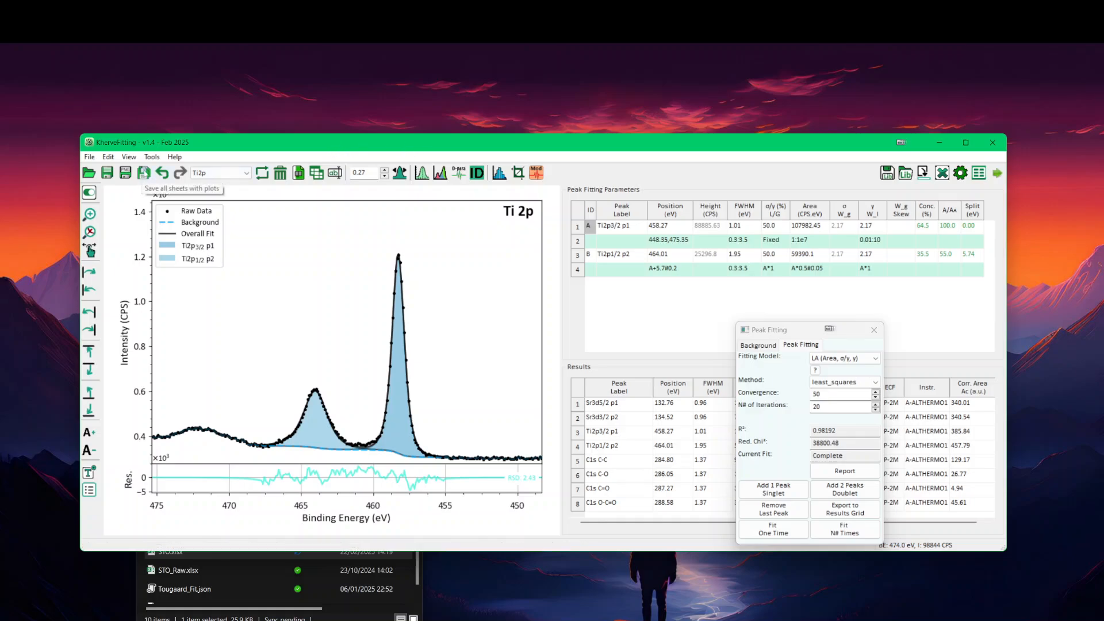
Step: Open STO.xlsx from the Data folder in Excel, examine its spectrum sheets and close the workbook
left_click(260, 584)
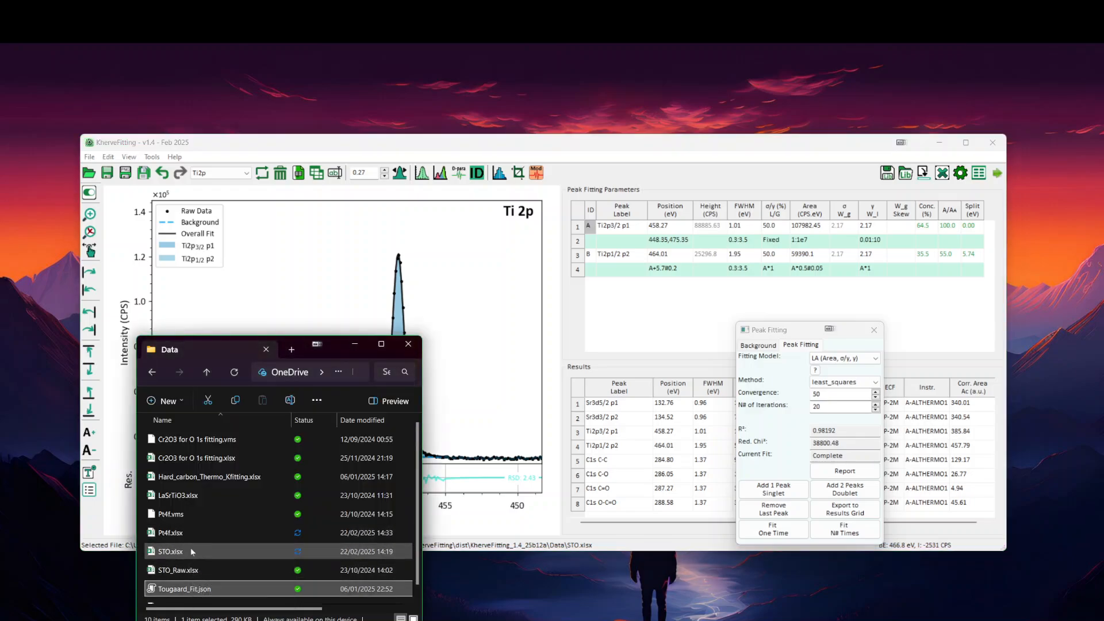
left_click(191, 550)
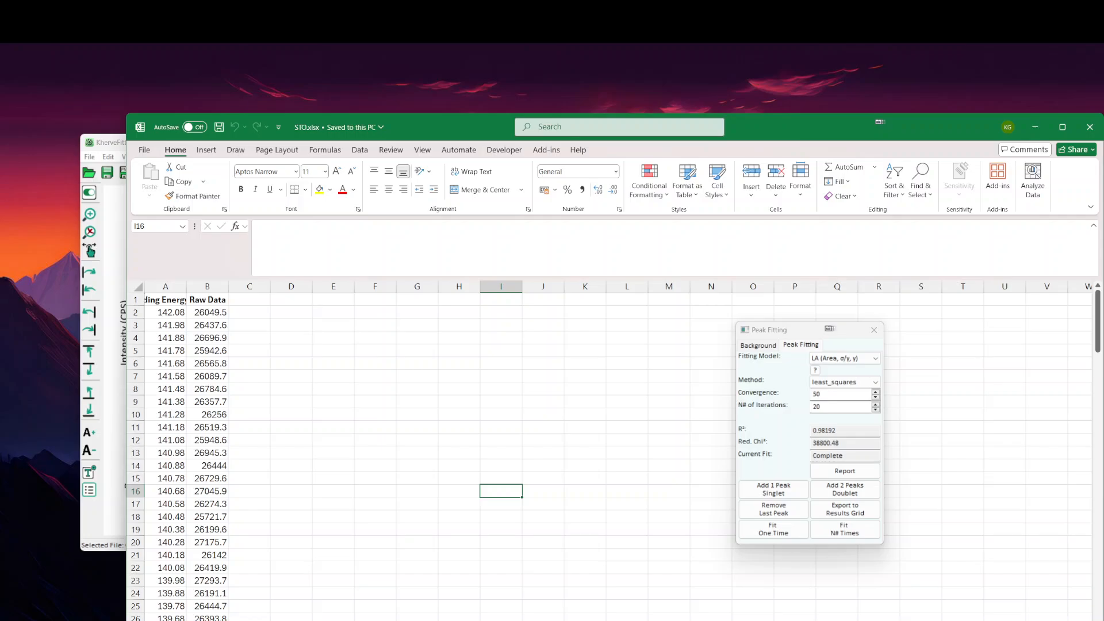
key("ctrl+Page_Down")
left_click(222, 574)
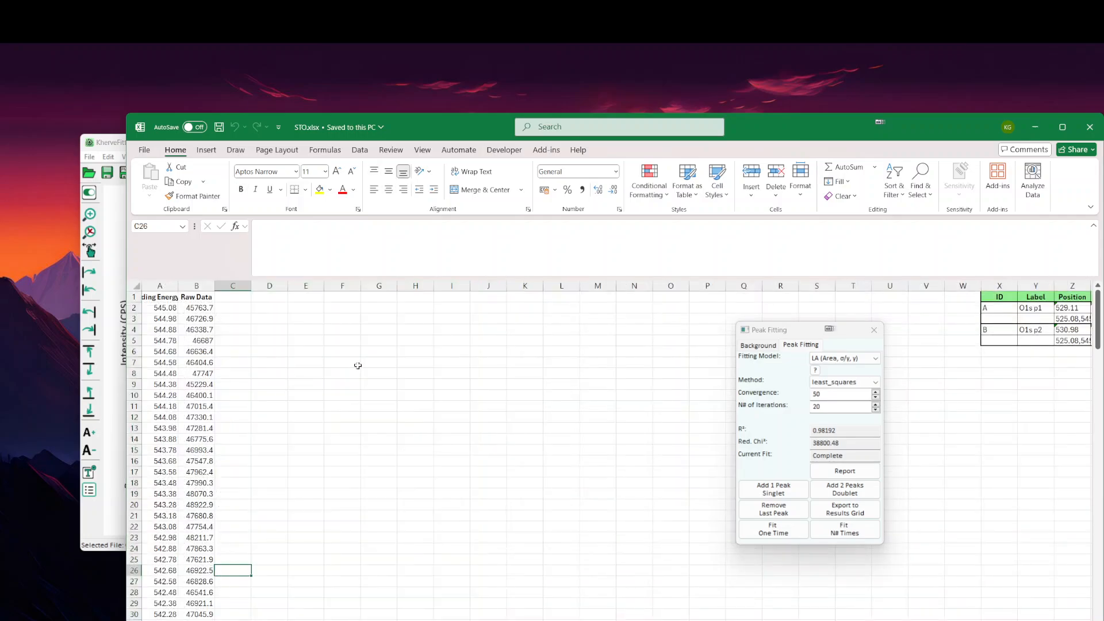
key("ctrl+Page_Down")
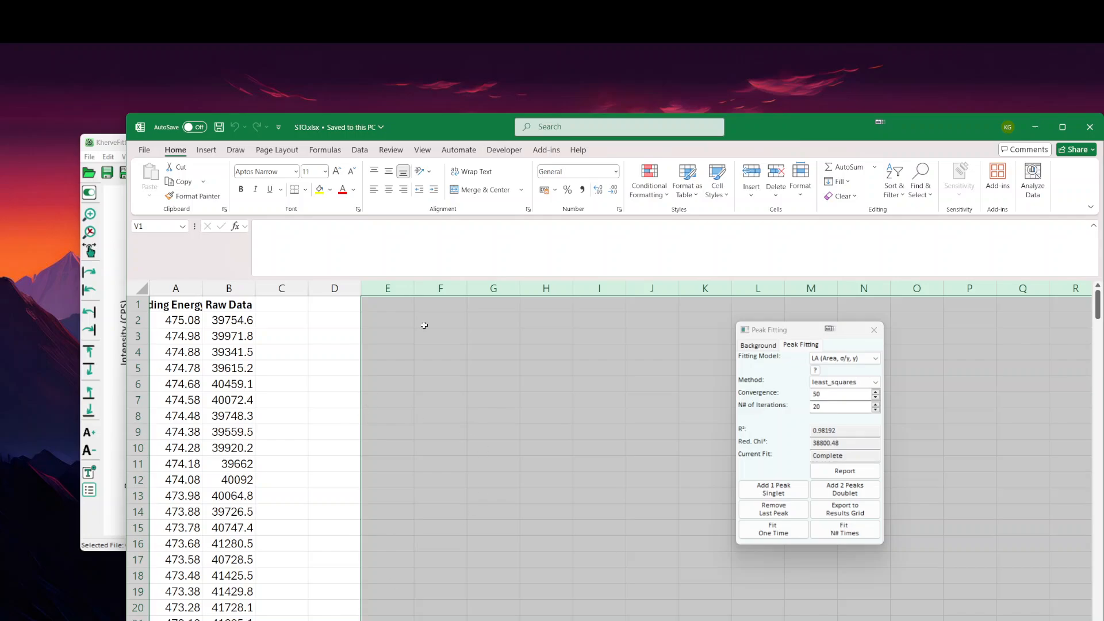
left_click(1089, 126)
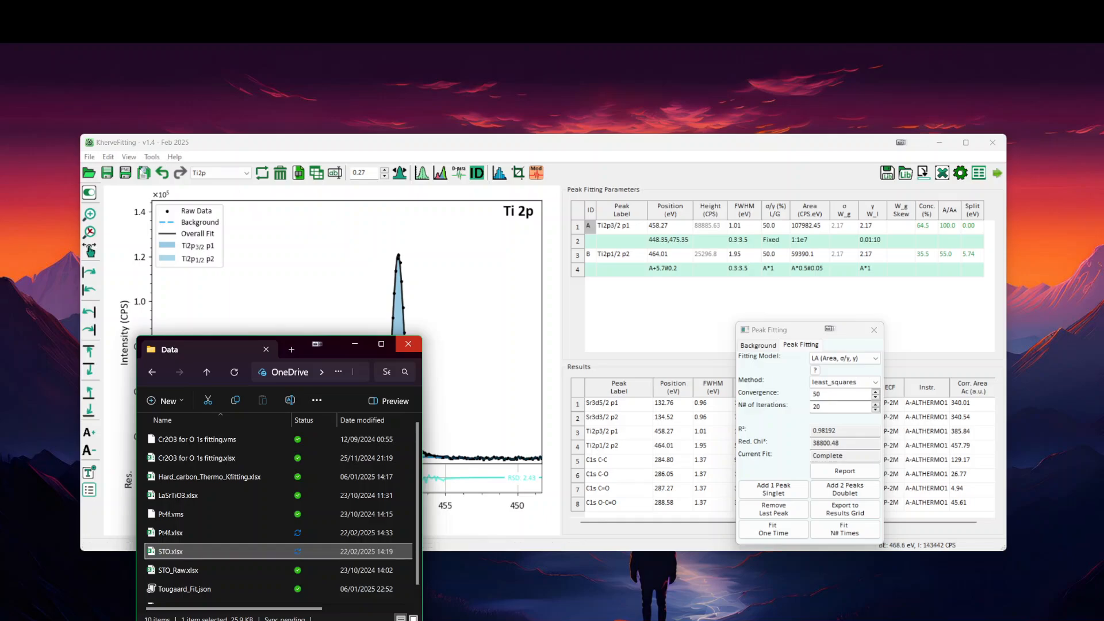
Step: Save all sheets with plots, reopen STO.xlsx in Excel and examine the C 1s, Ti 2p and Sr 3d sheets
left_click(408, 344)
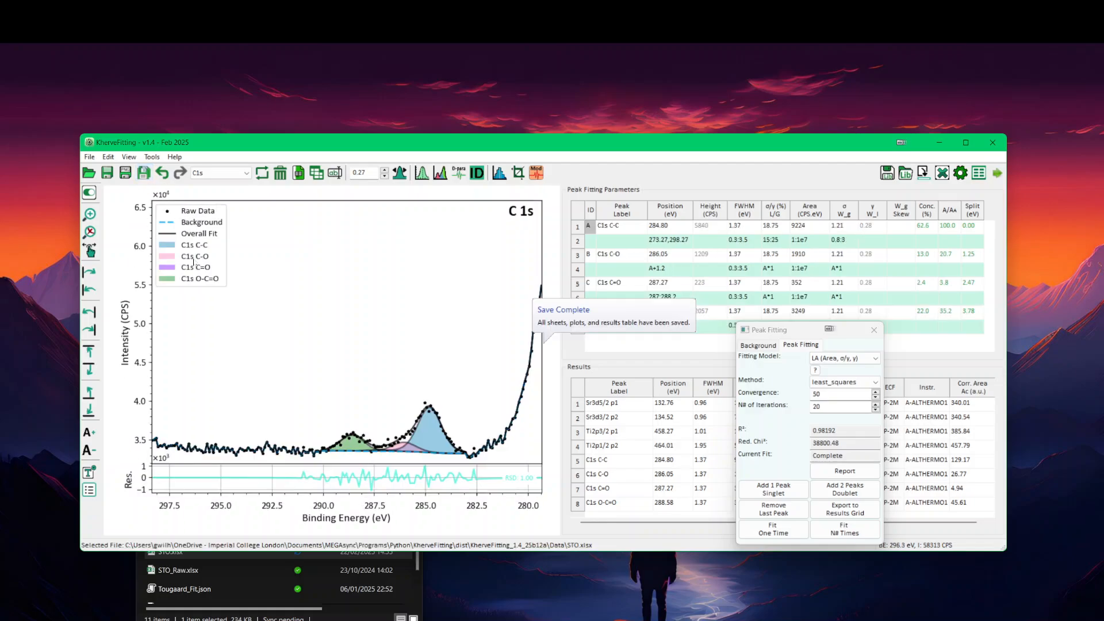
left_click(253, 570)
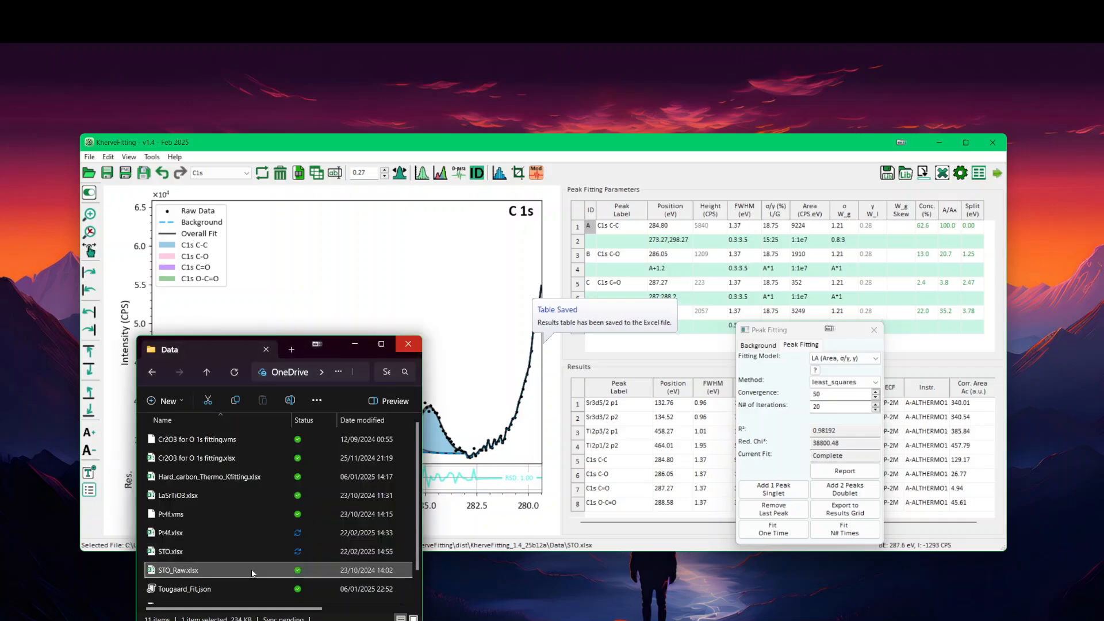
double_click(188, 553)
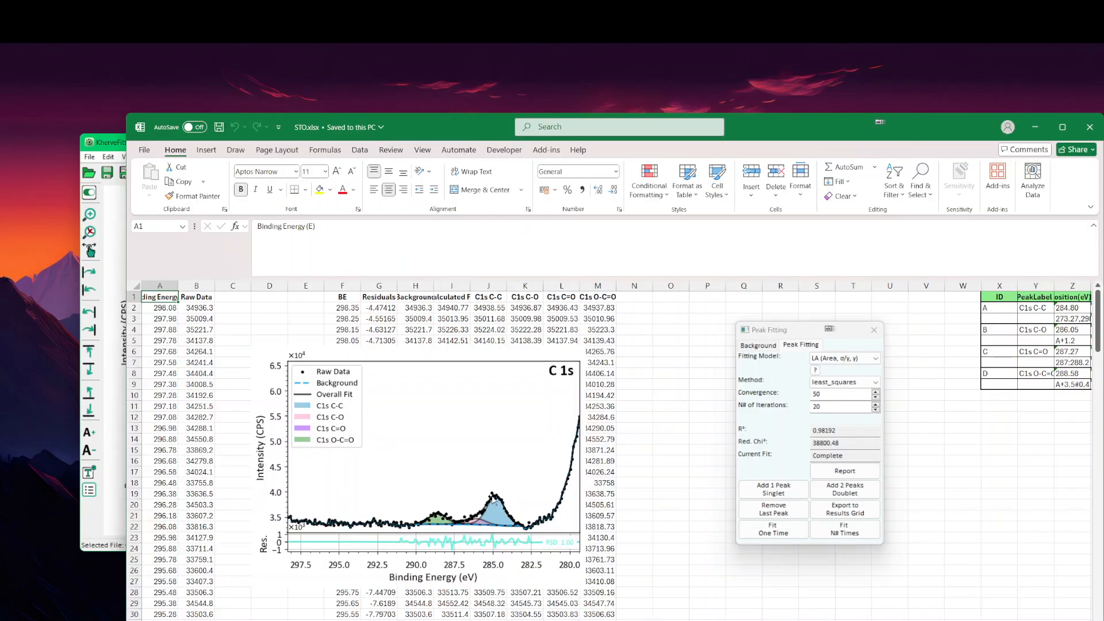
left_click(287, 620)
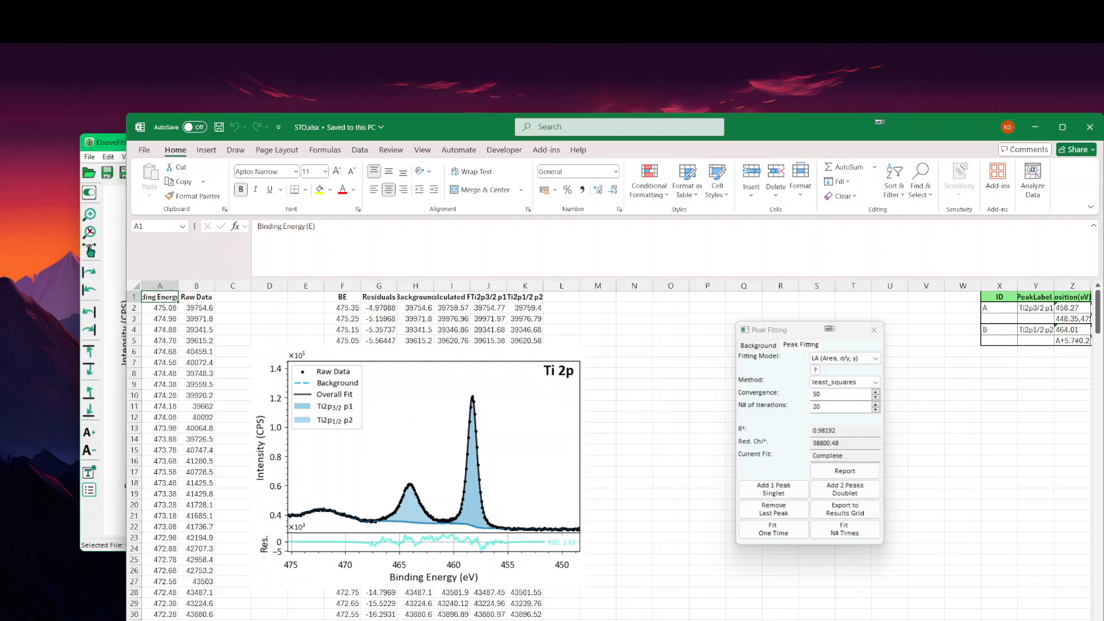
key("ctrl+Page_Down")
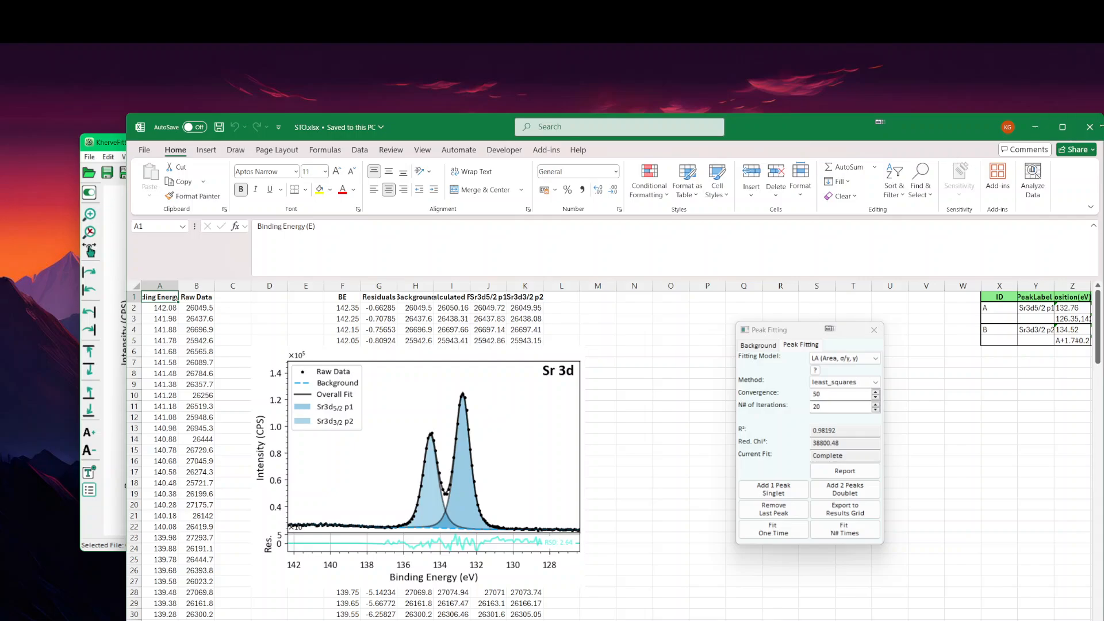
Step: Close the STO.xlsx workbook and display the Sr 3d spectrum in KherveFitting
left_click(1090, 127)
left_click(452, 270)
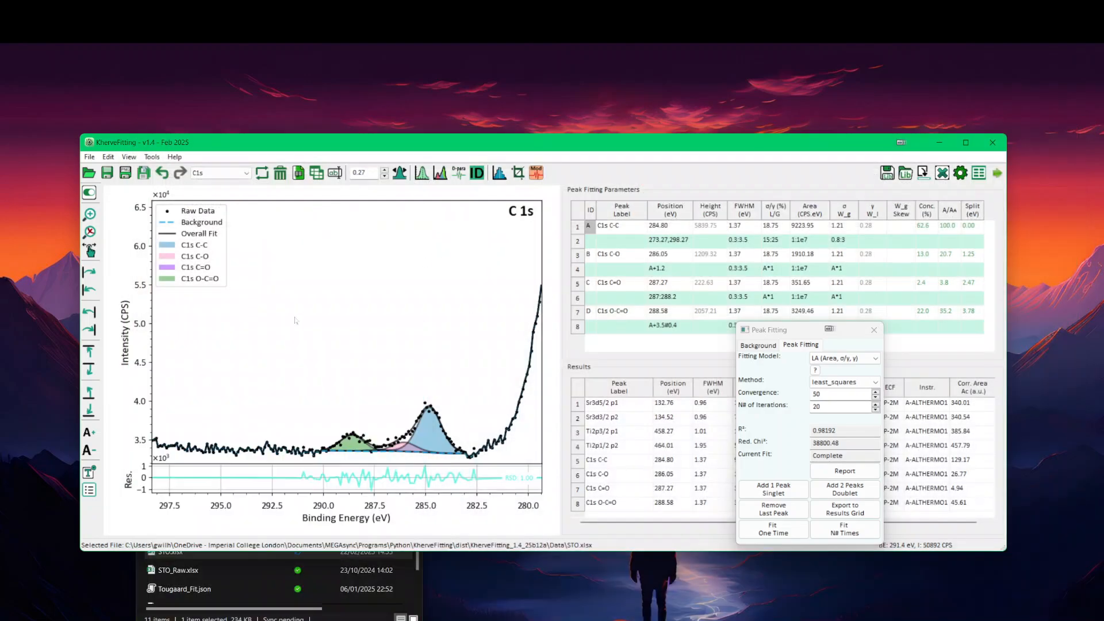
scroll(295, 320, "down", 2)
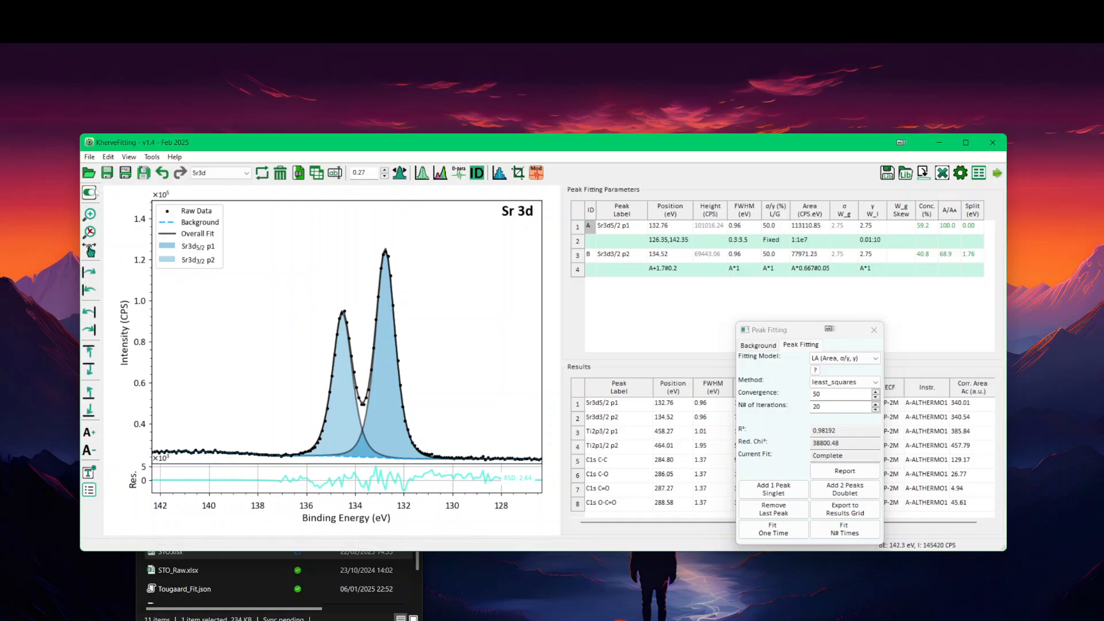
Step: Cycle the Sr 3d residual display through its modes to hidden, and toggle the intensity axis labels off and back on
mouse_move(96, 195)
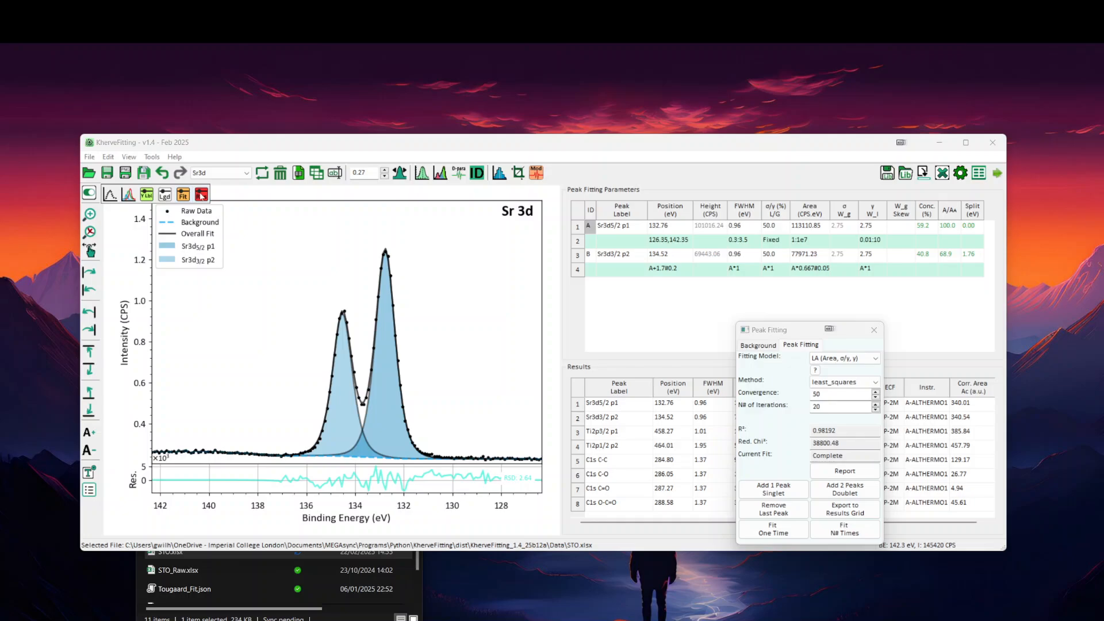
left_click(201, 195)
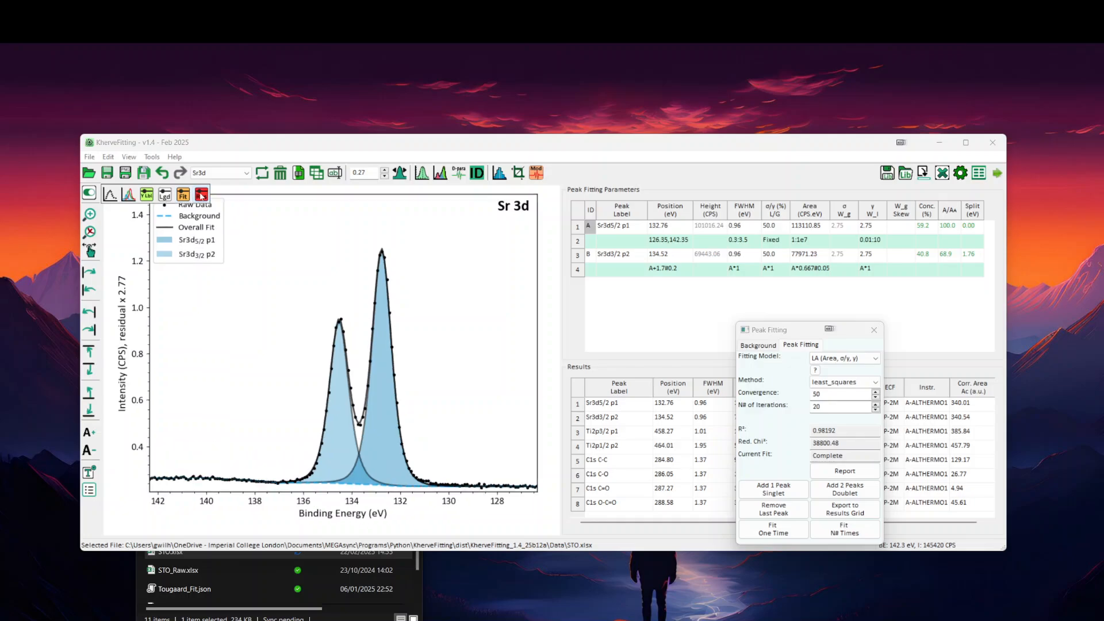
left_click(202, 195)
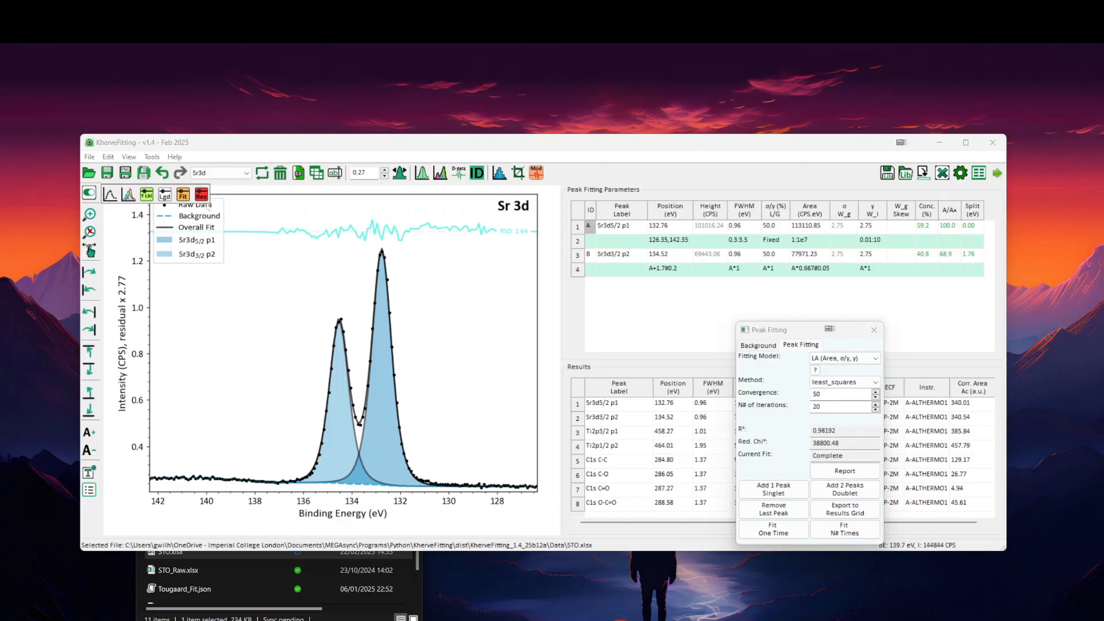
left_click(201, 196)
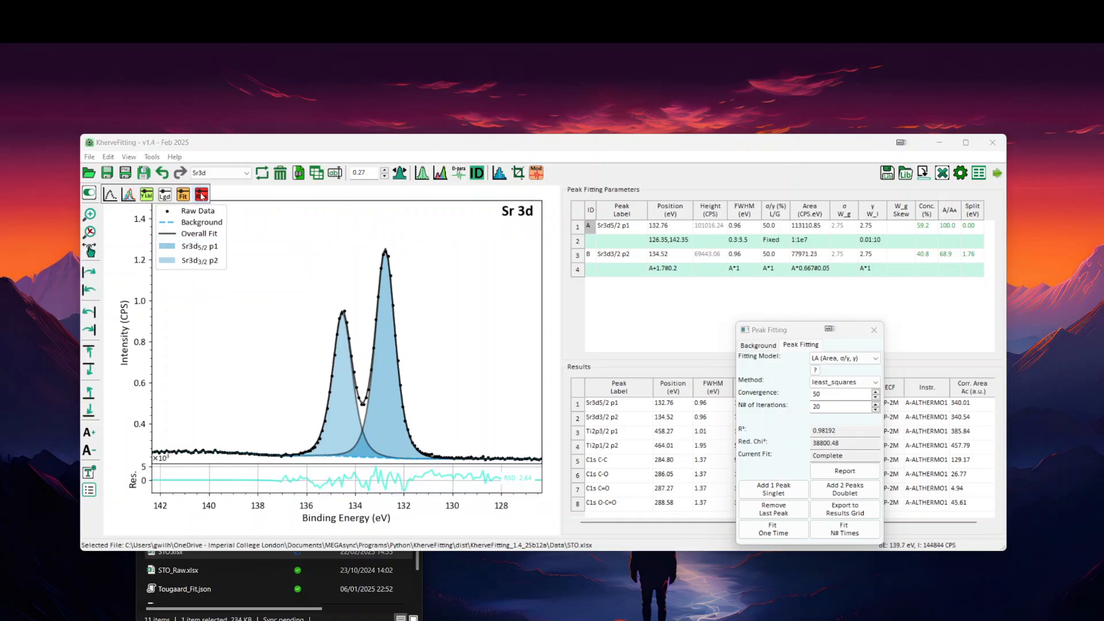
left_click(202, 195)
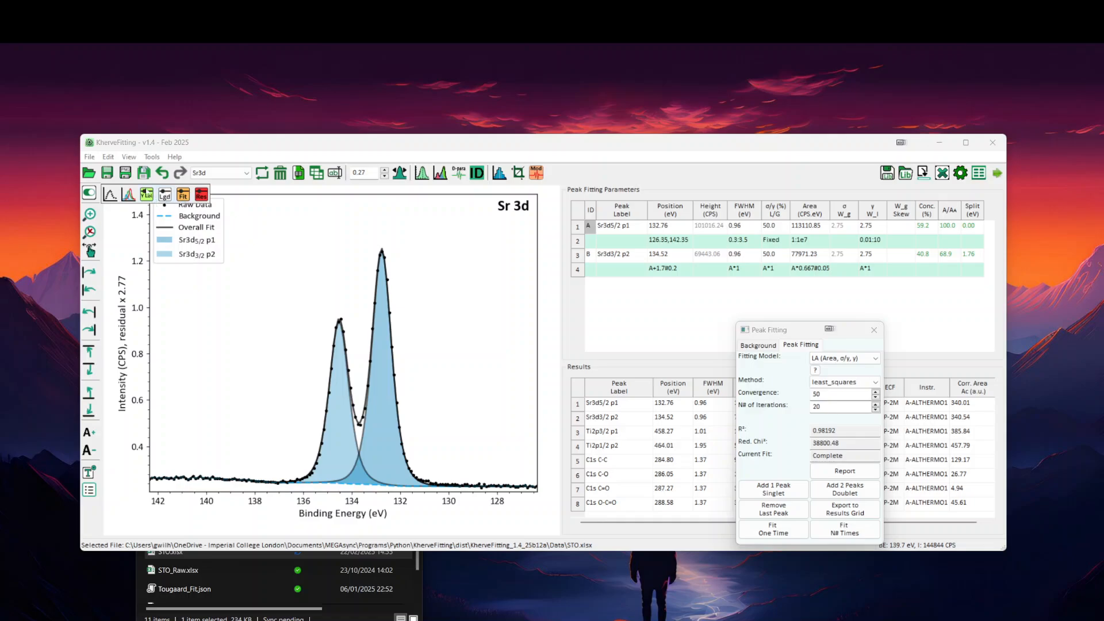
left_click(147, 196)
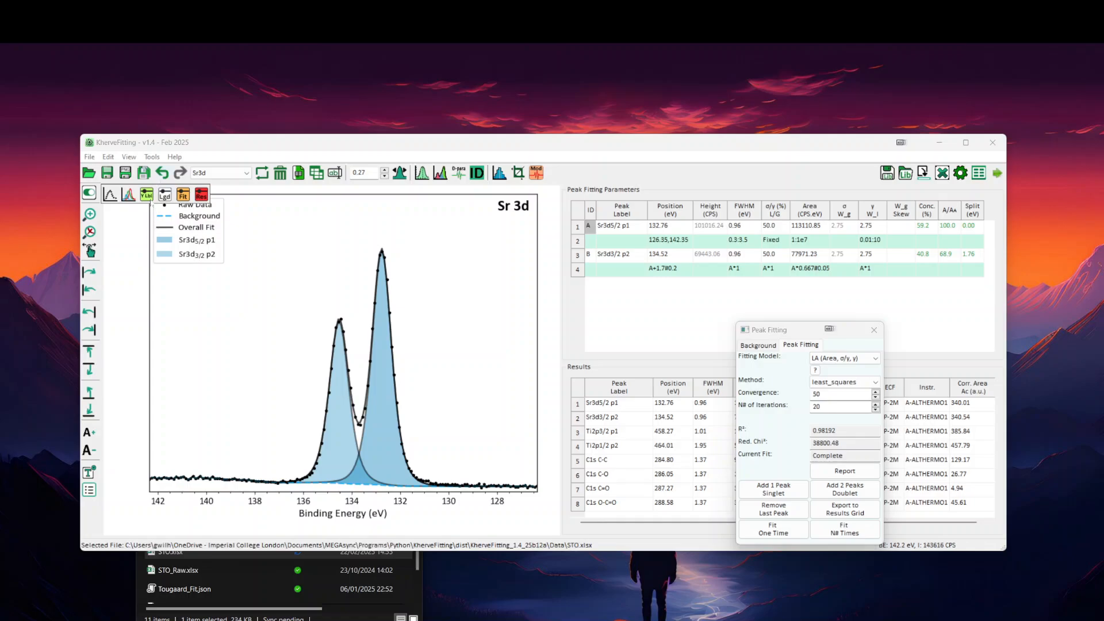
left_click(148, 197)
Step: Rename the label of Sr 3d peak B to Sr3d3/2p2, removing the space before p2
left_click(625, 257)
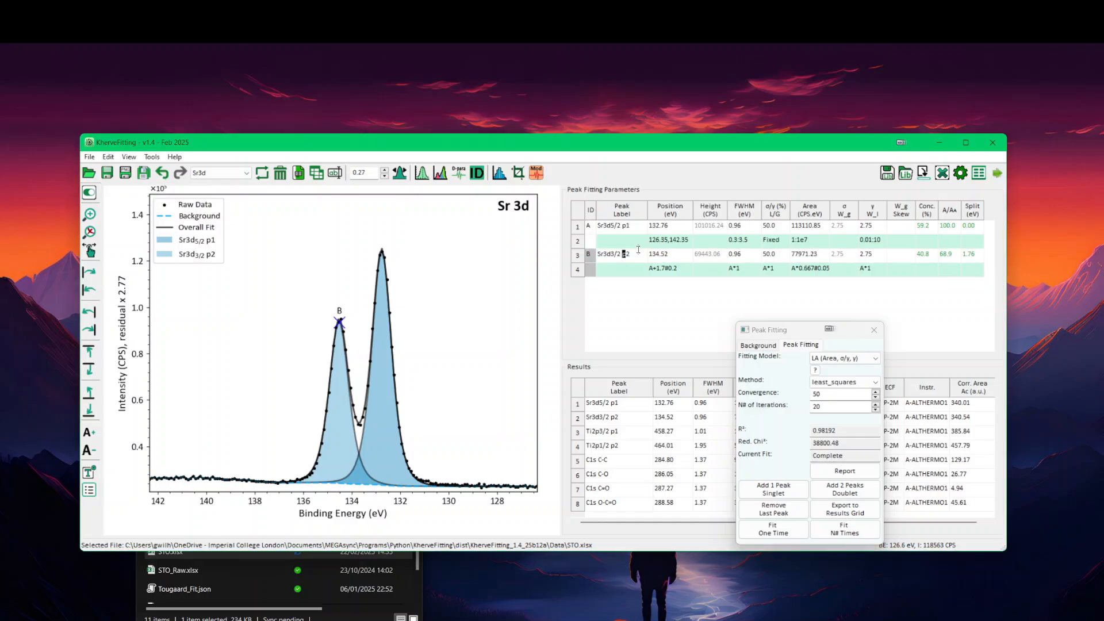
key("BackSpace")
key("Return")
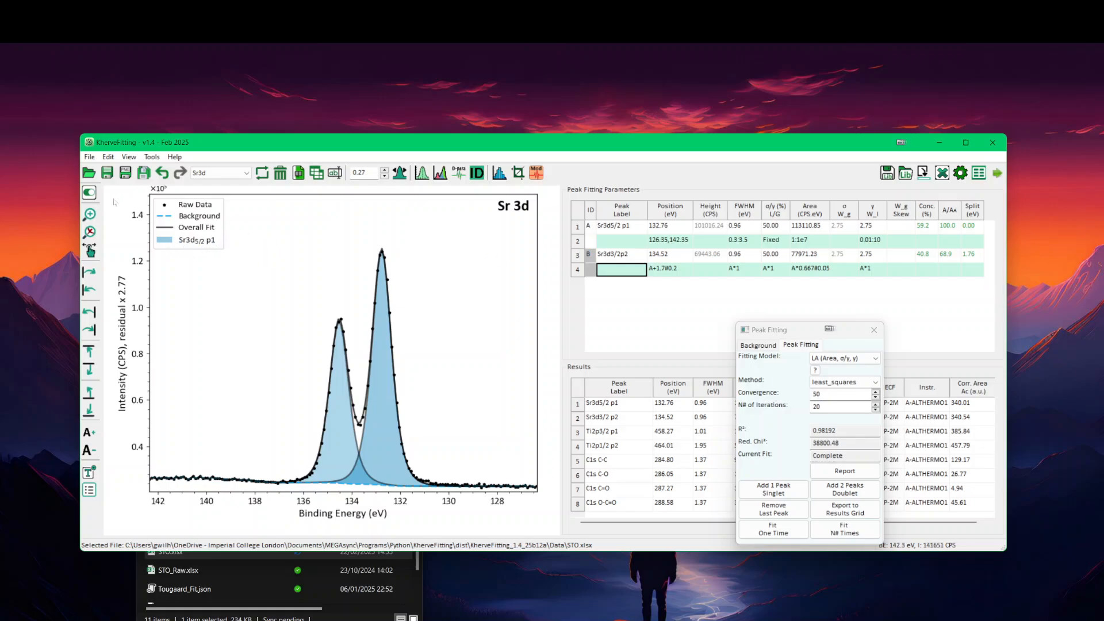
Step: Cycle the Sr 3d plot legend through its display modes, including peak labels only and hidden
left_click(89, 193)
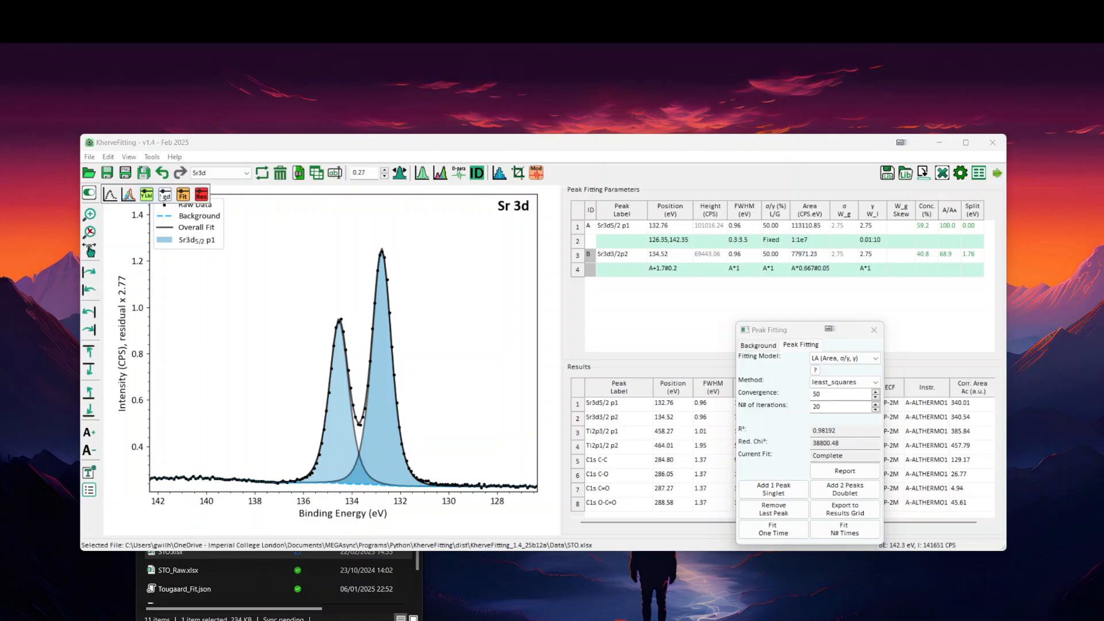
left_click(164, 196)
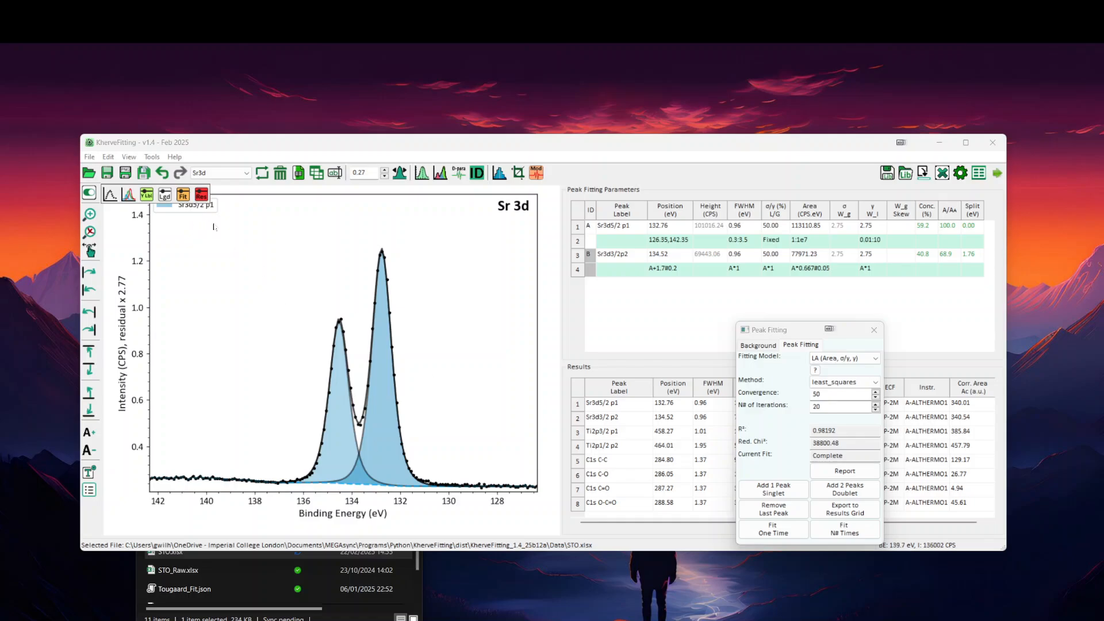
left_click(188, 226)
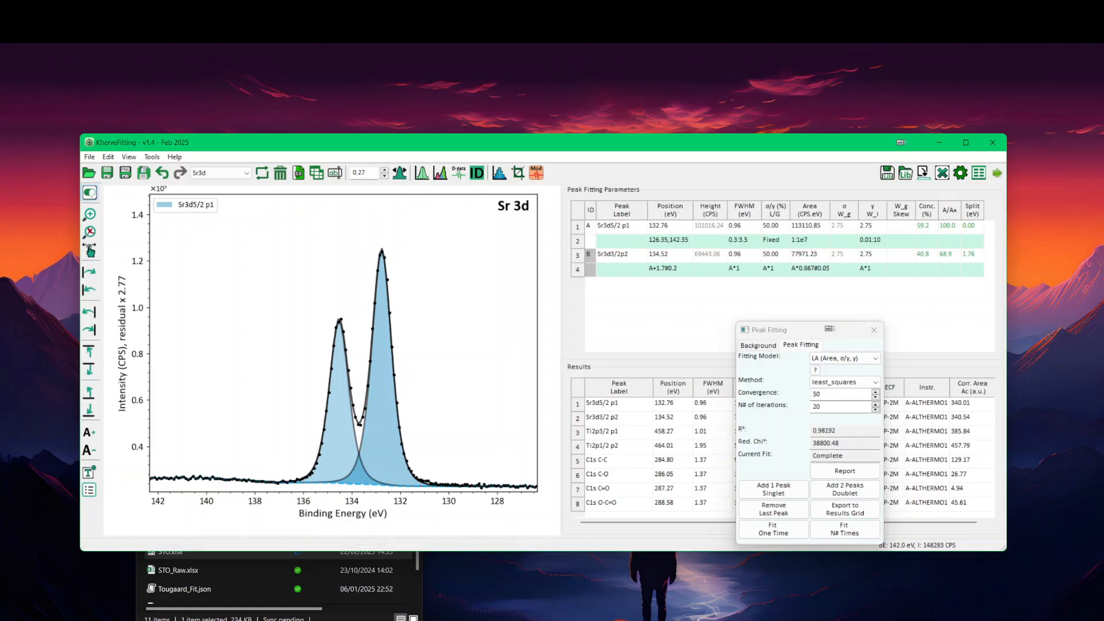
left_click(89, 193)
left_click(165, 196)
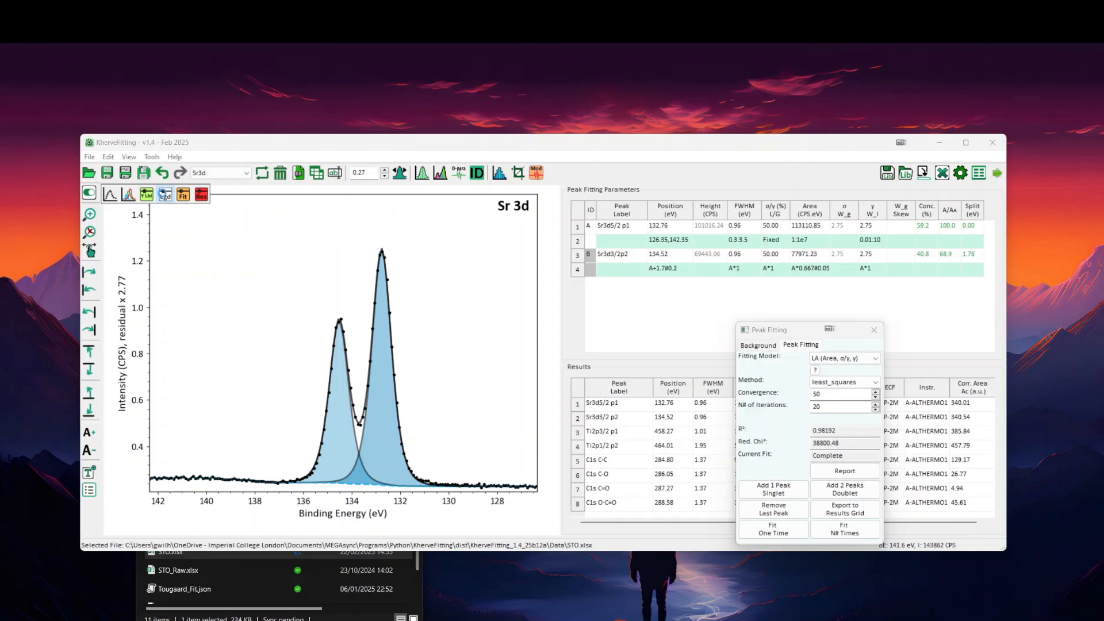
left_click(165, 196)
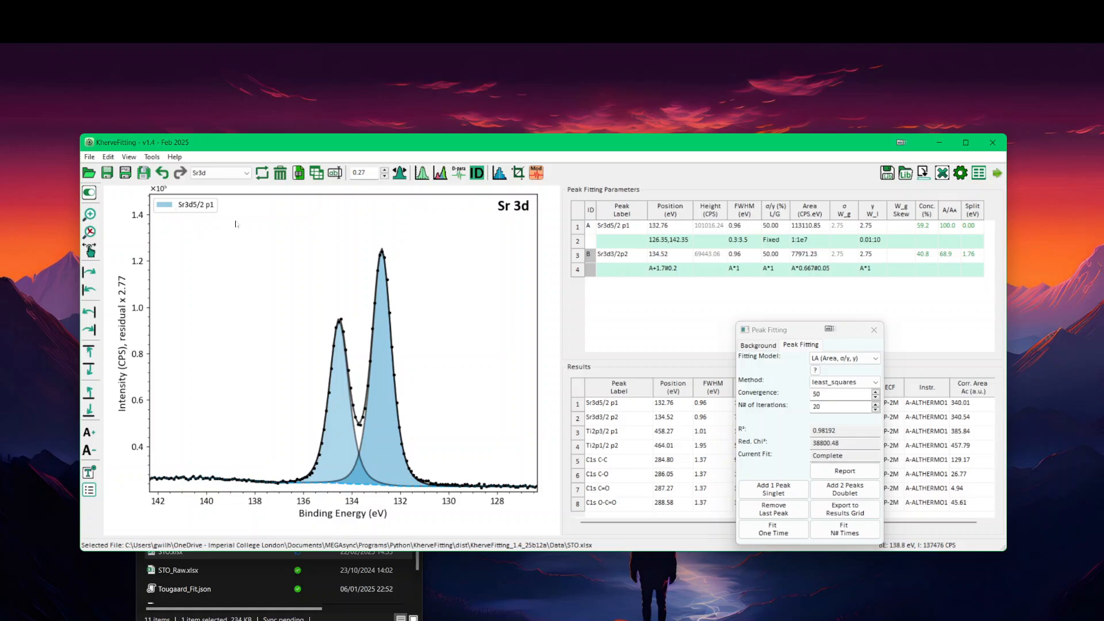
Step: Switch to the O 1s spectrum and back to Sr 3d, and close the Peak Fitting window
scroll(236, 224, "up", 1)
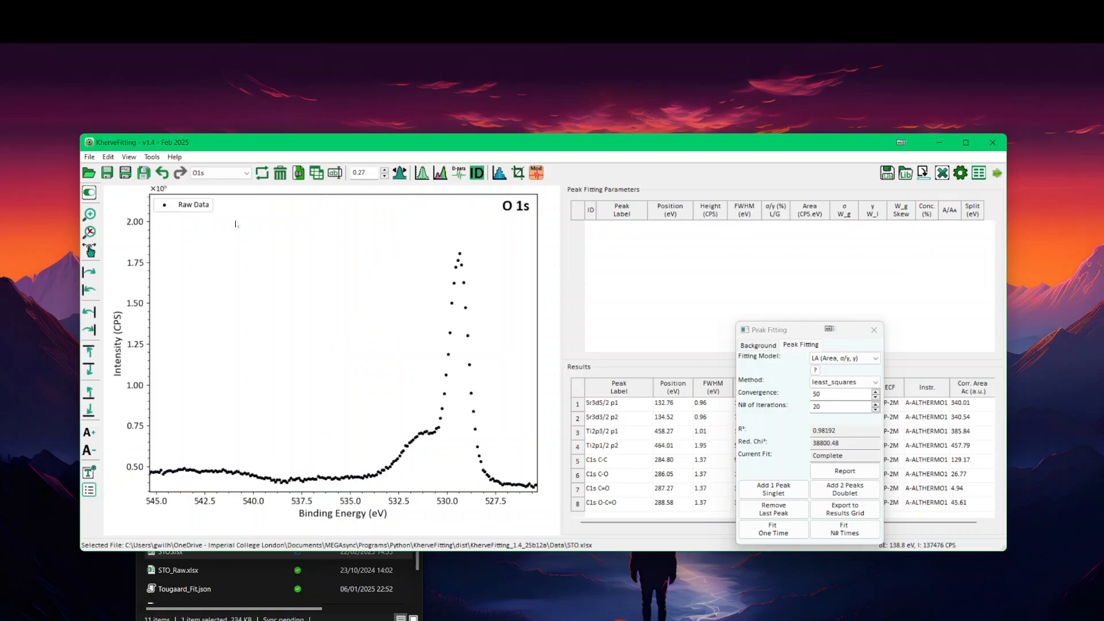
scroll(236, 224, "down", 1)
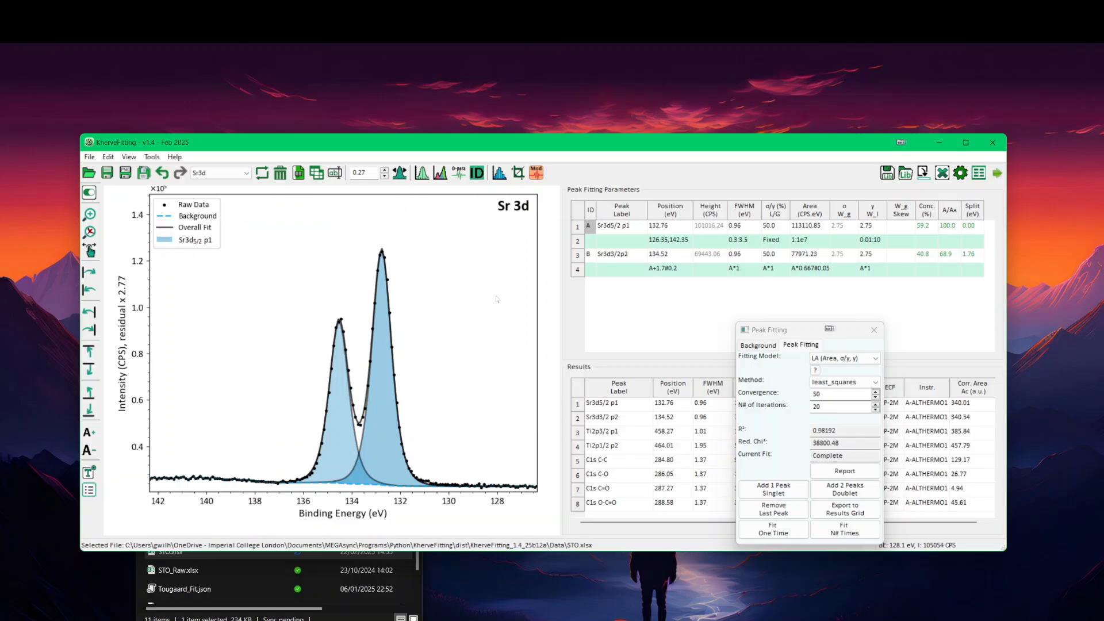
left_click(873, 332)
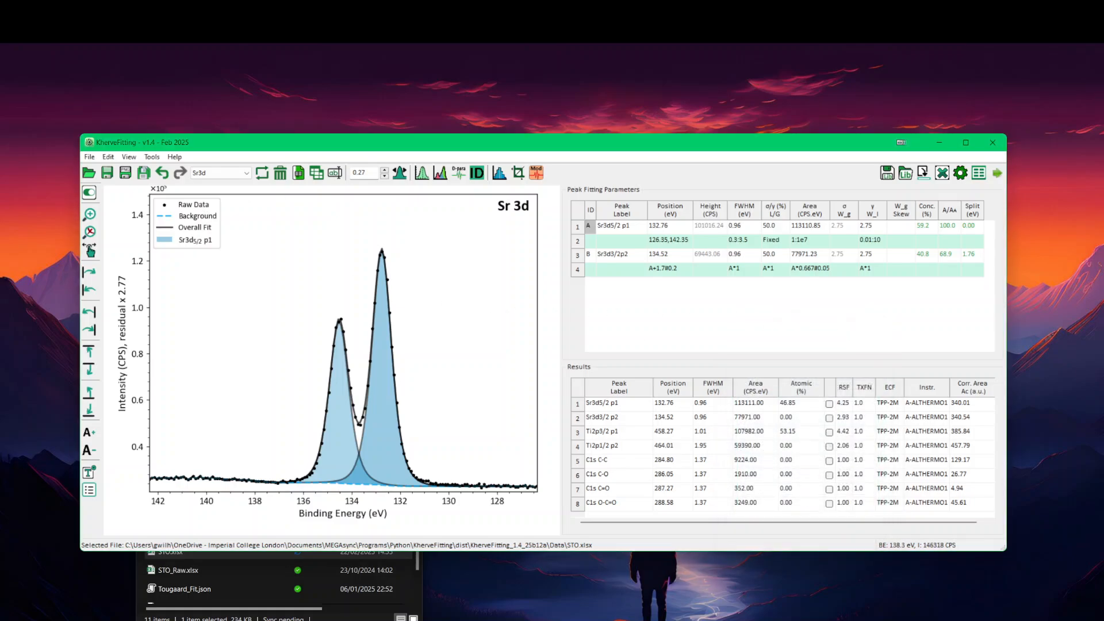